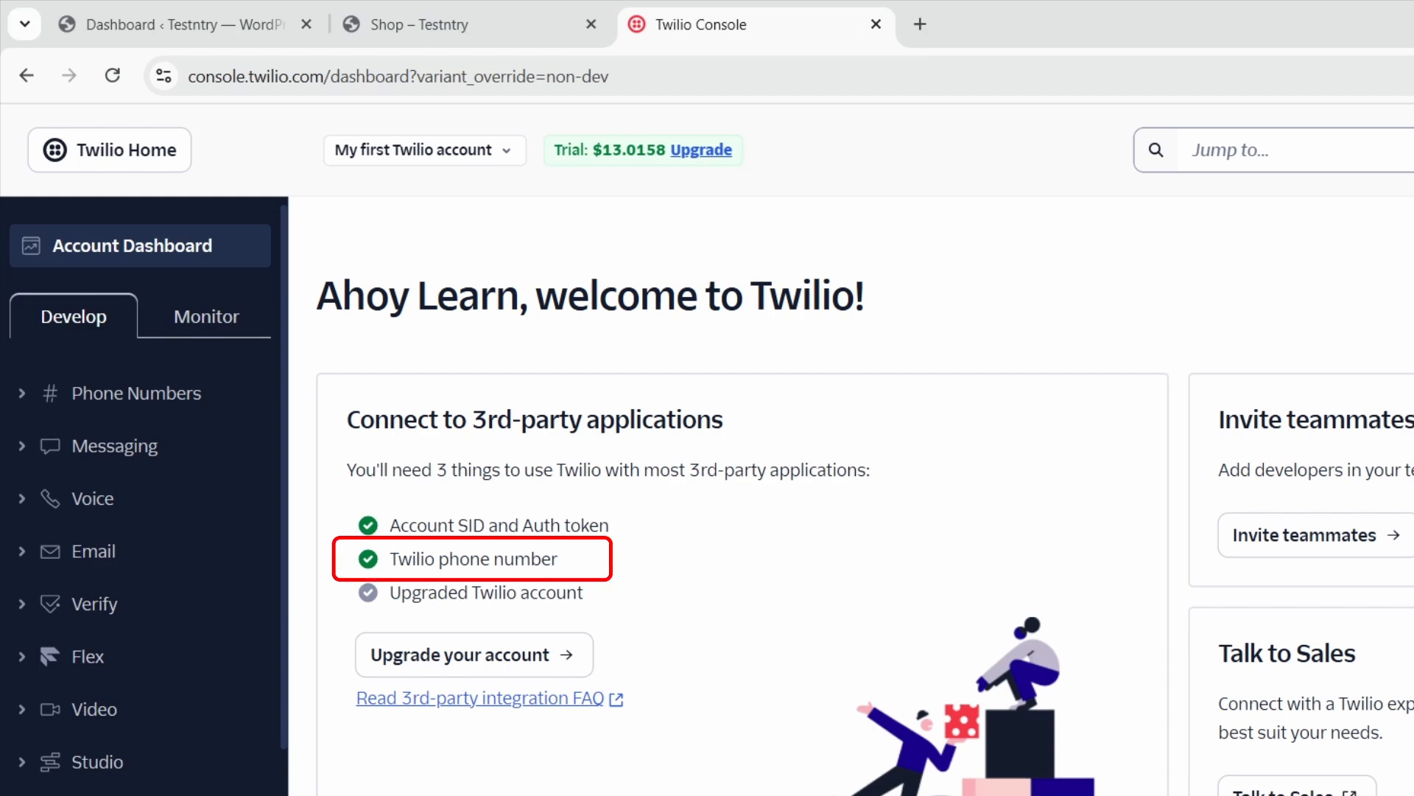
Activate the WC ISD Prefix plugin on the WordPress site.
scroll(958, 413, "down", 10)
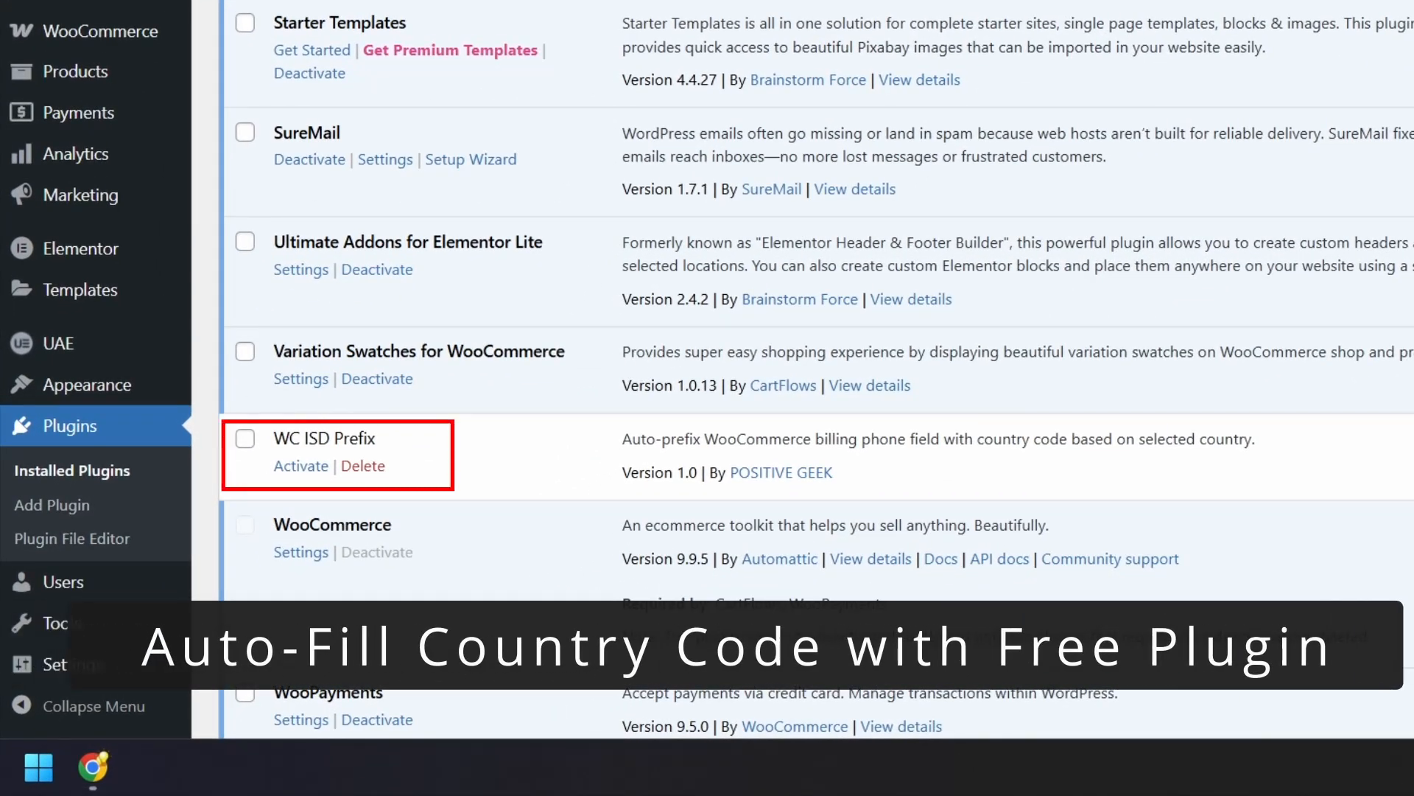
left_click(297, 465)
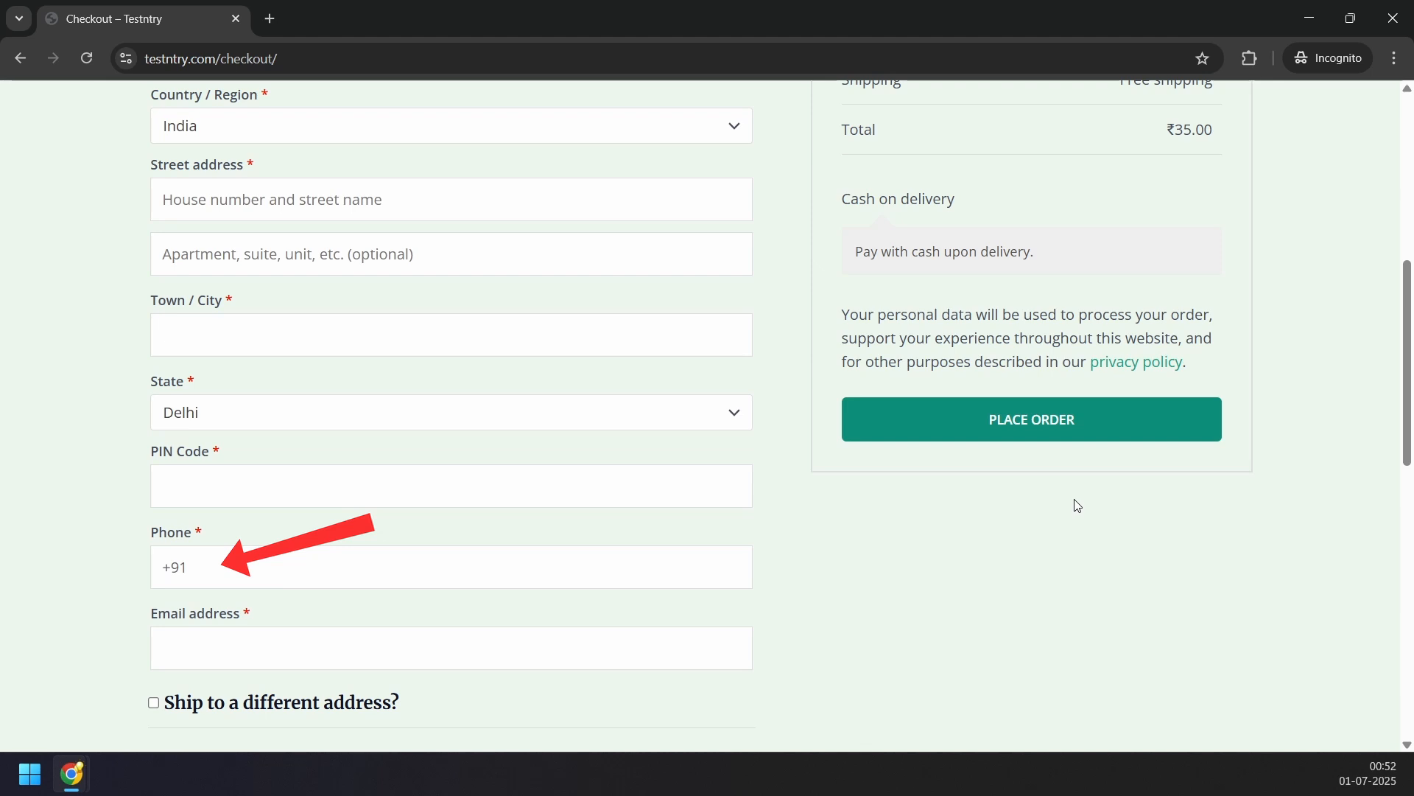
Switch the checkout country to Mexico to check the phone prefix, and open the wc-isd-prefix PHP file.
left_click(603, 139)
left_click(537, 240)
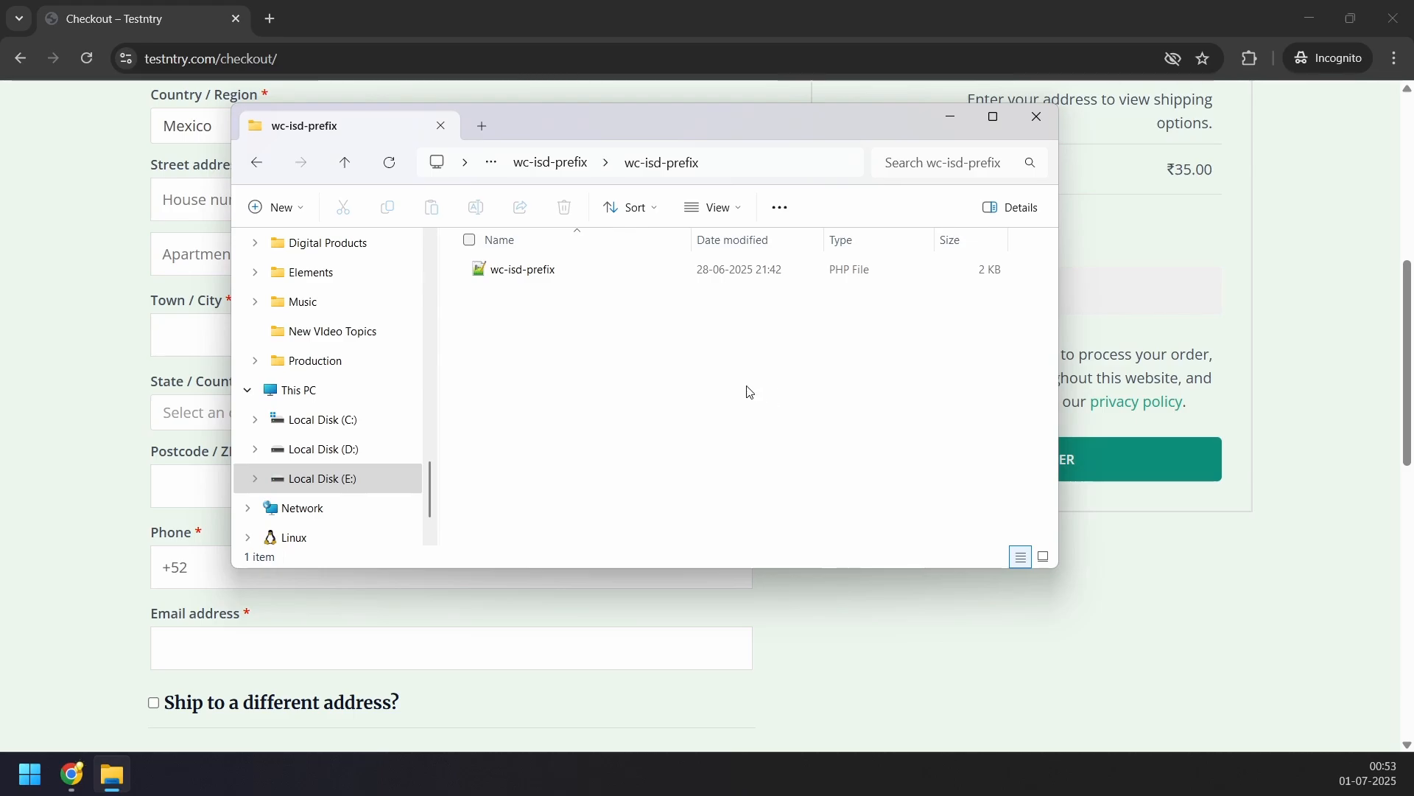
double_click(523, 269)
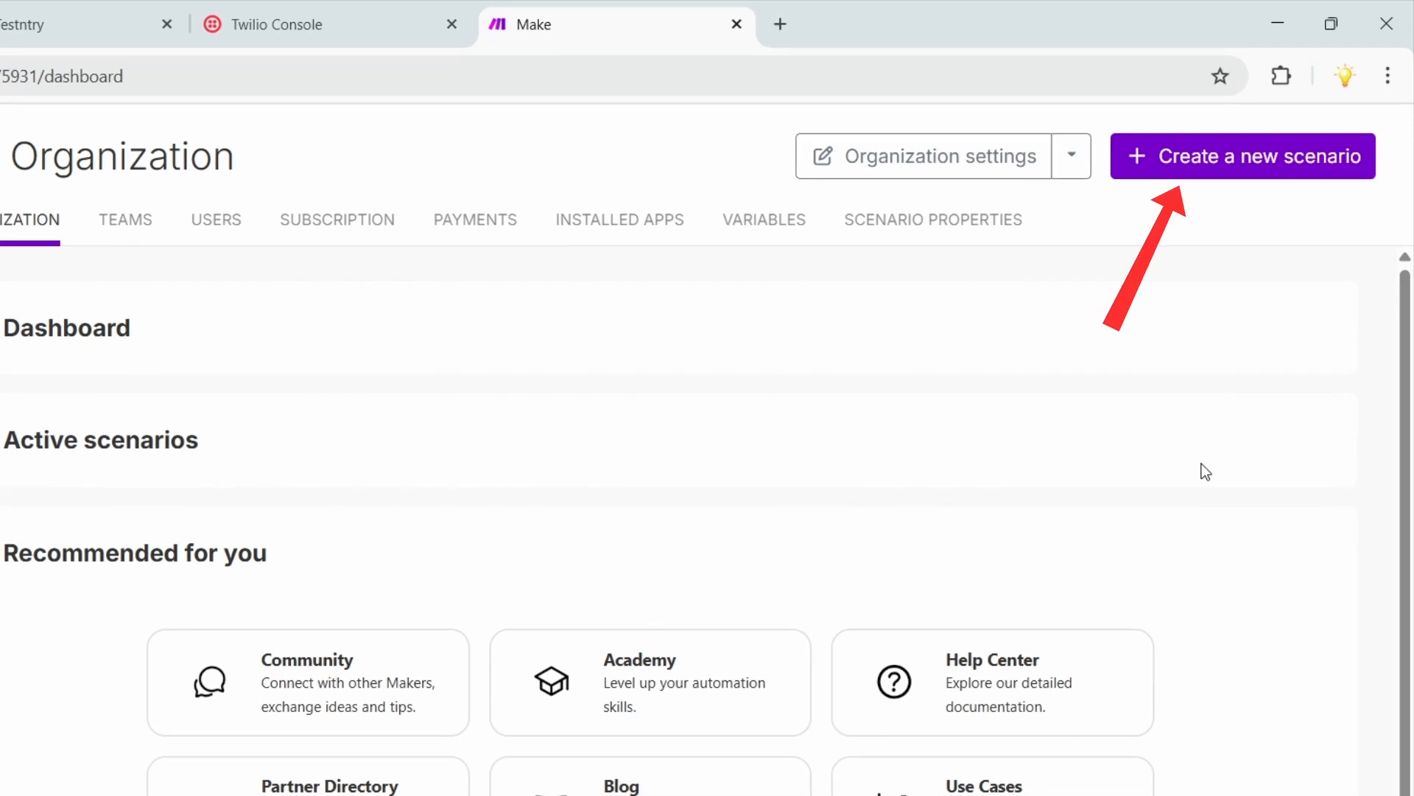
Create a new scenario in Make and name it "WooCommerce SMS Notifications".
left_click(1266, 174)
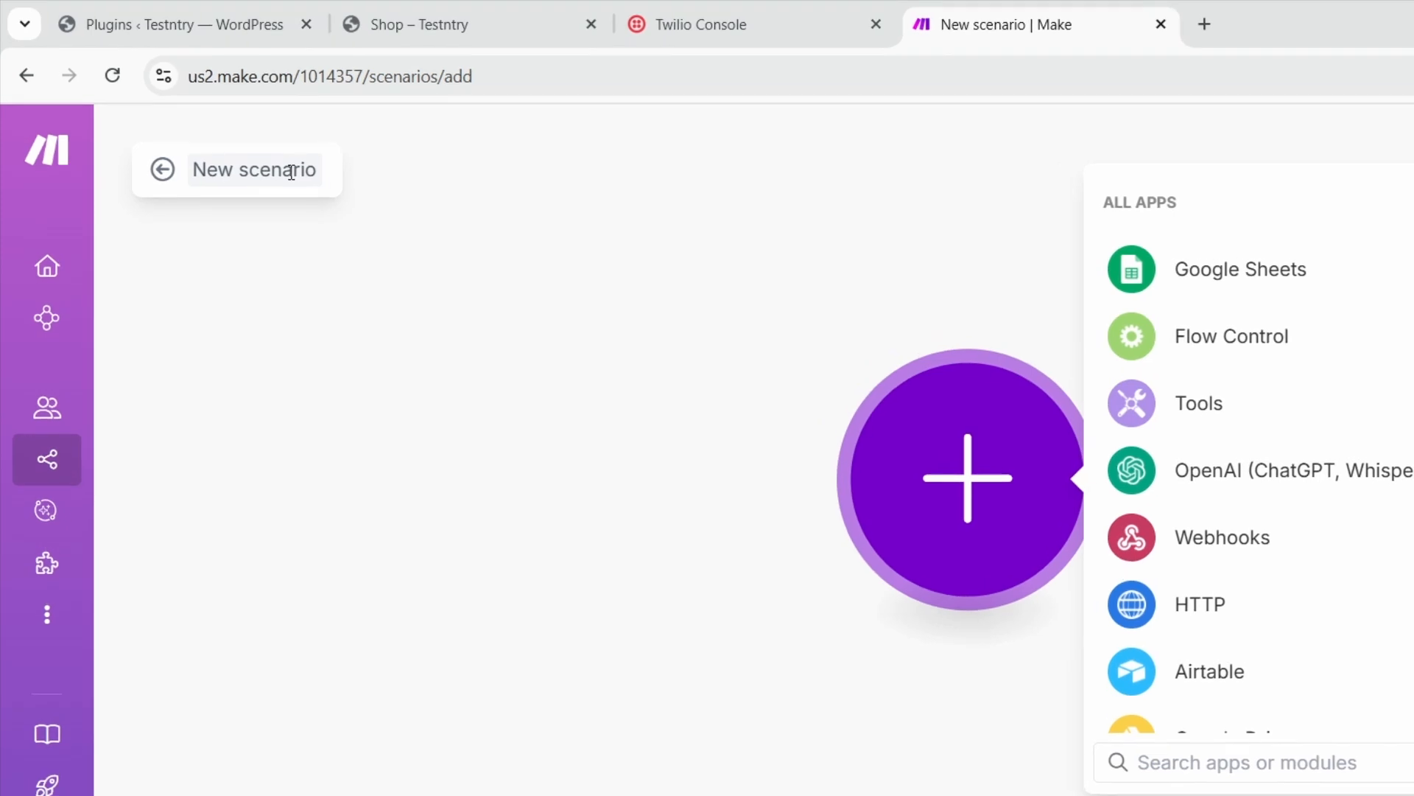
left_click(291, 172)
type("WooCommerce SMS Notifications")
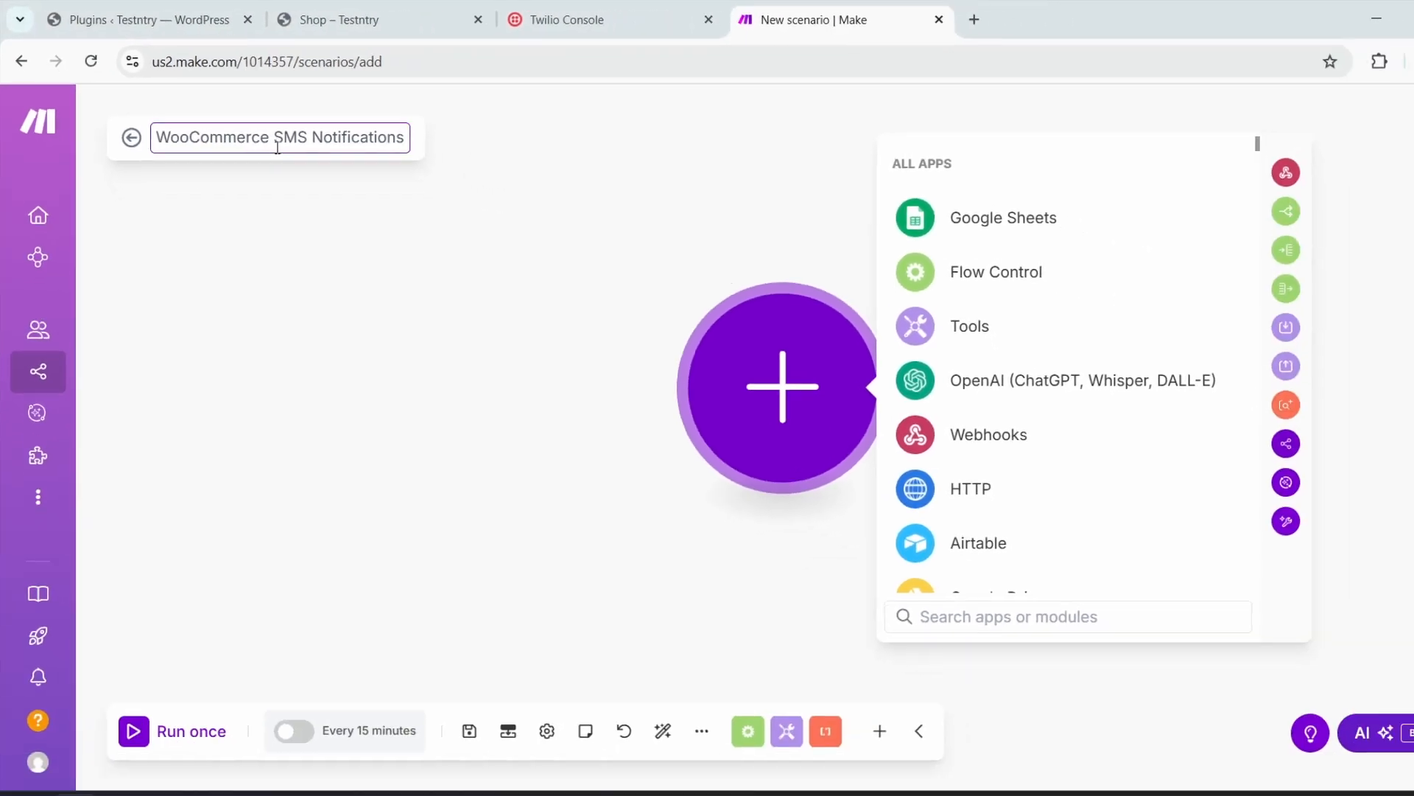
left_click(786, 388)
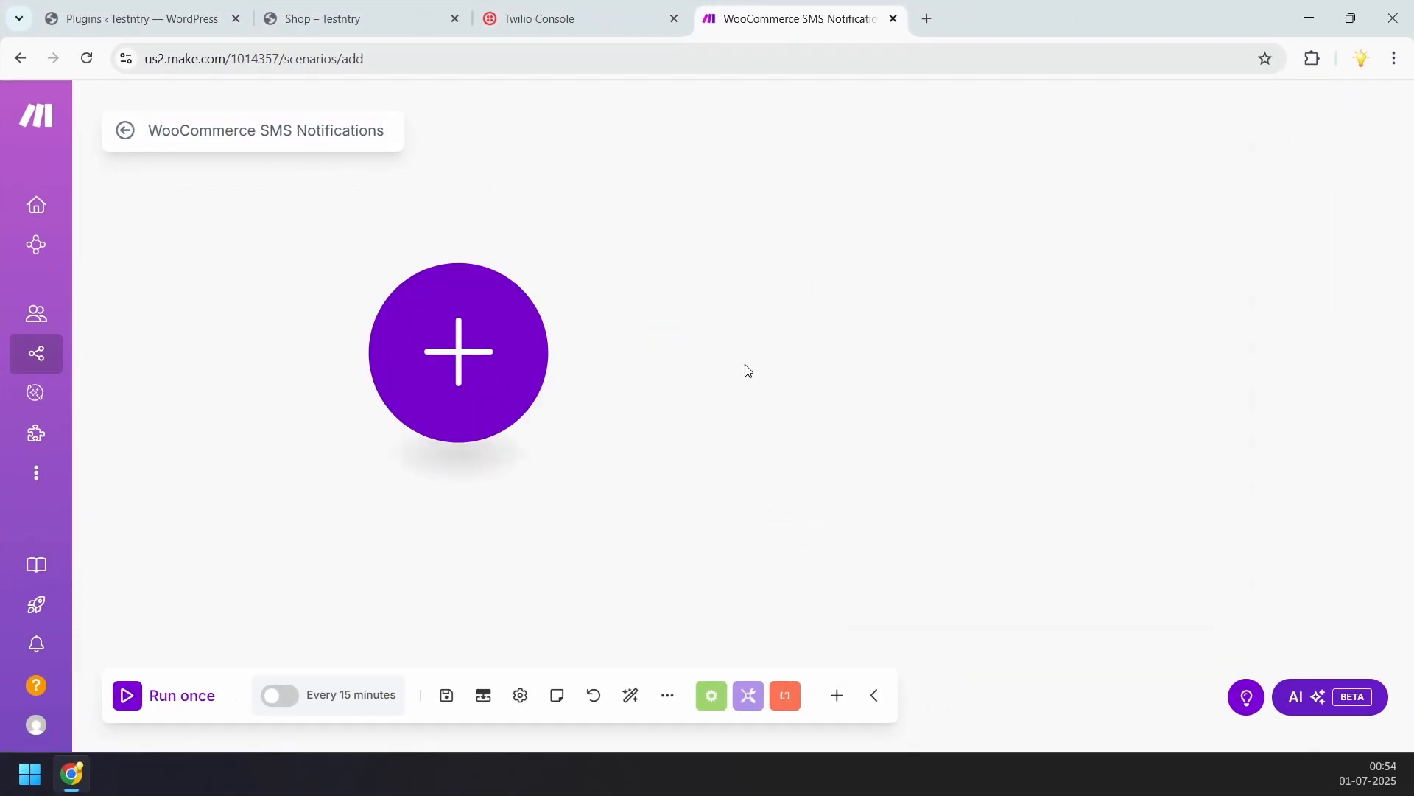
Add the WooCommerce New Event trigger as the first module and start a webhook with a new connection for it.
left_click(509, 372)
type("w")
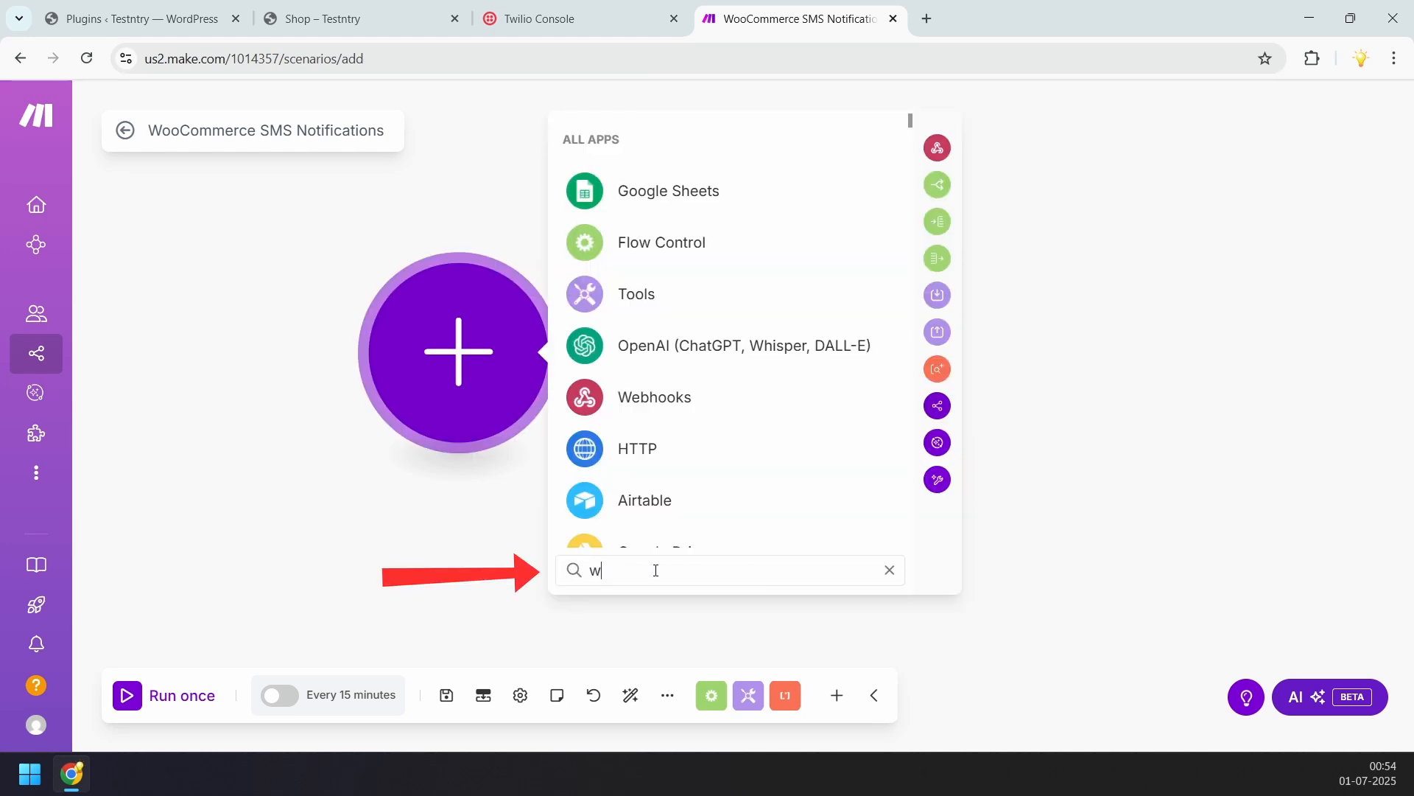
type("oocommerce")
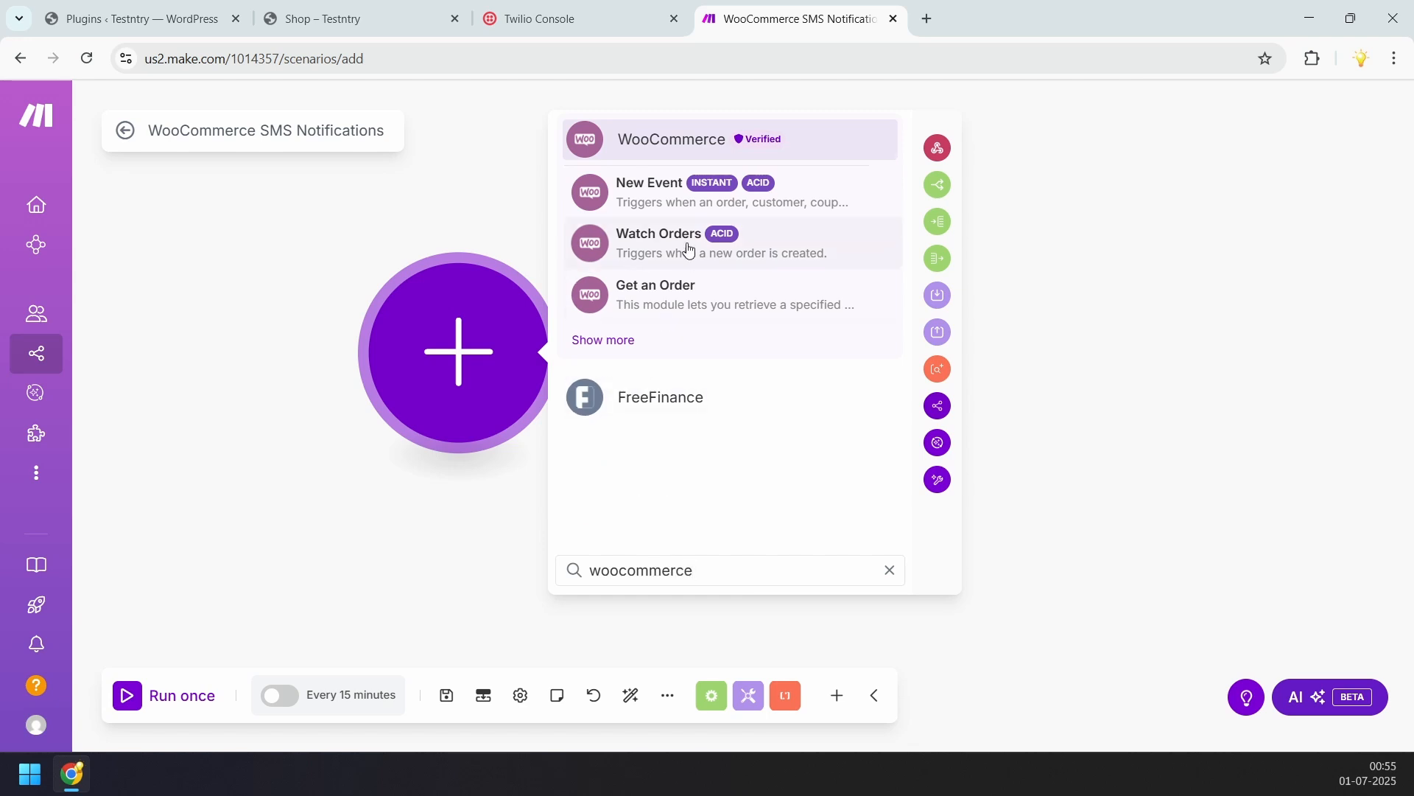
left_click(693, 213)
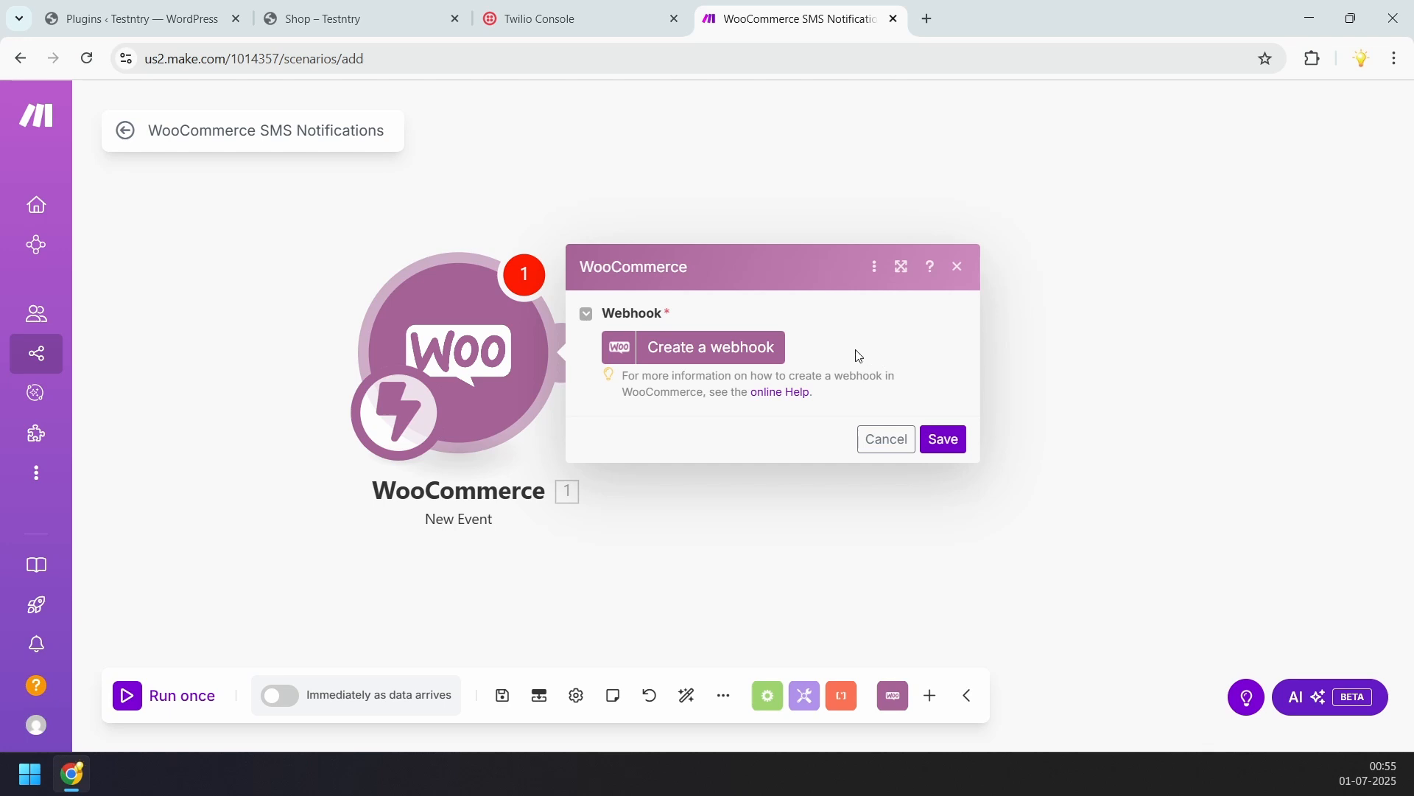
left_click(757, 352)
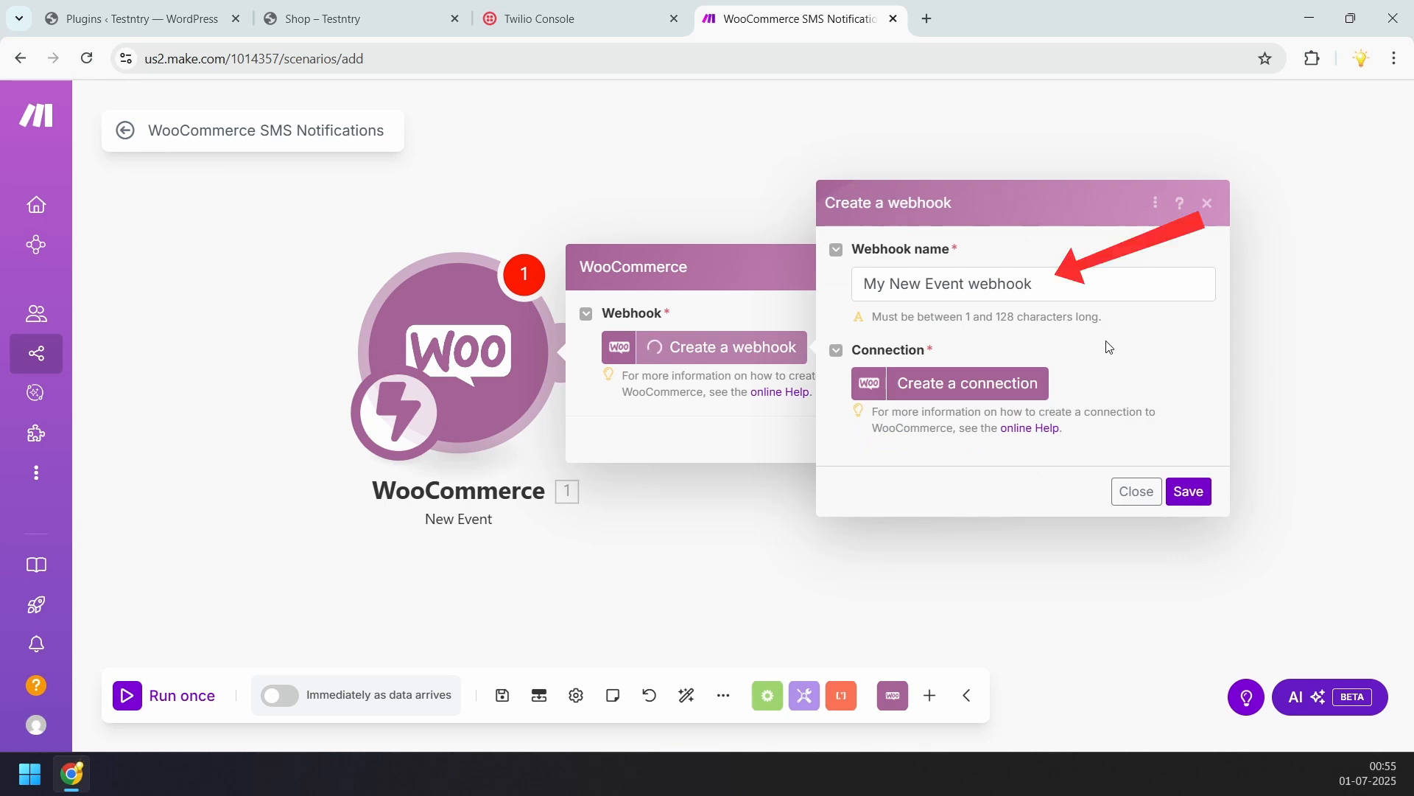
left_click(1000, 381)
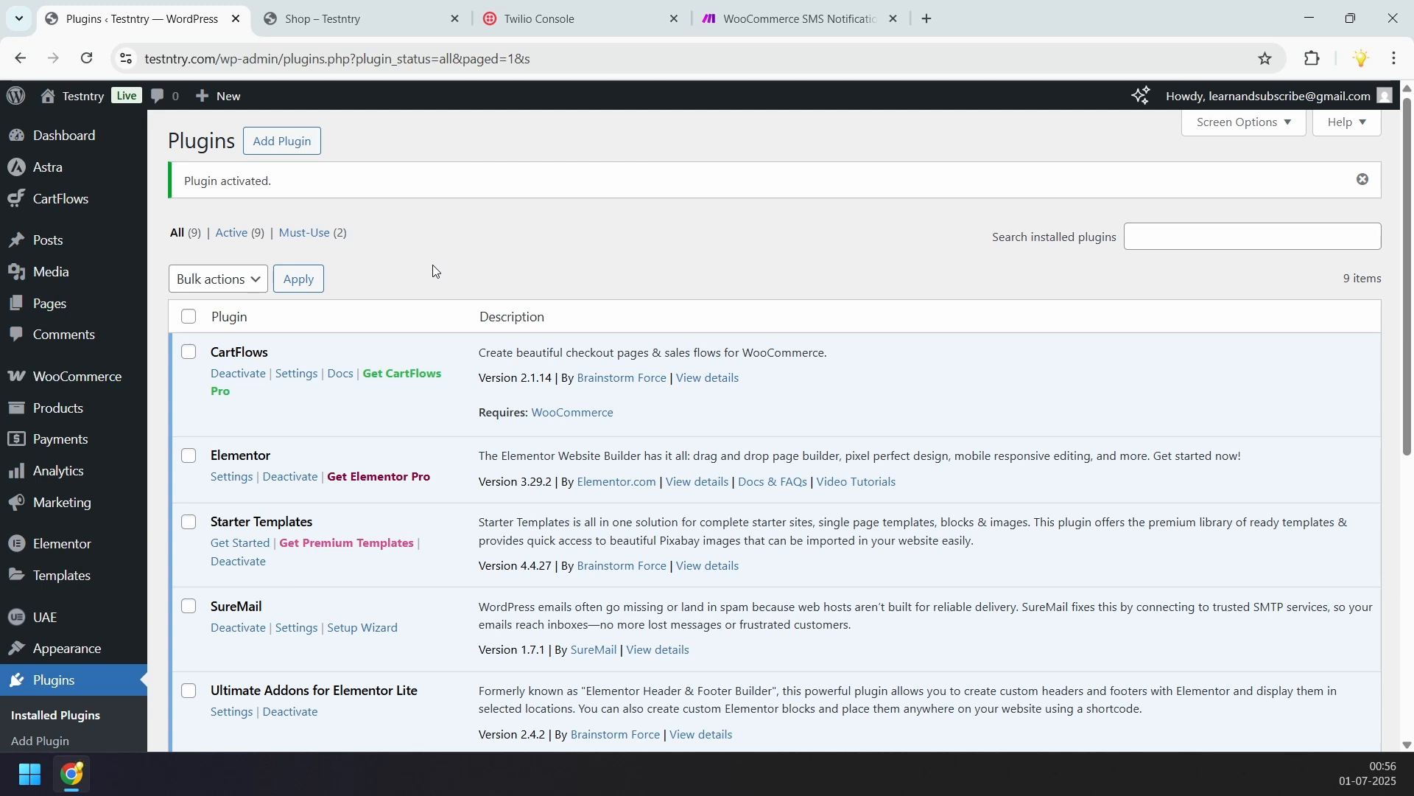
In the WordPress admin, start adding a REST API key in WooCommerce's advanced settings.
mouse_move(95, 376)
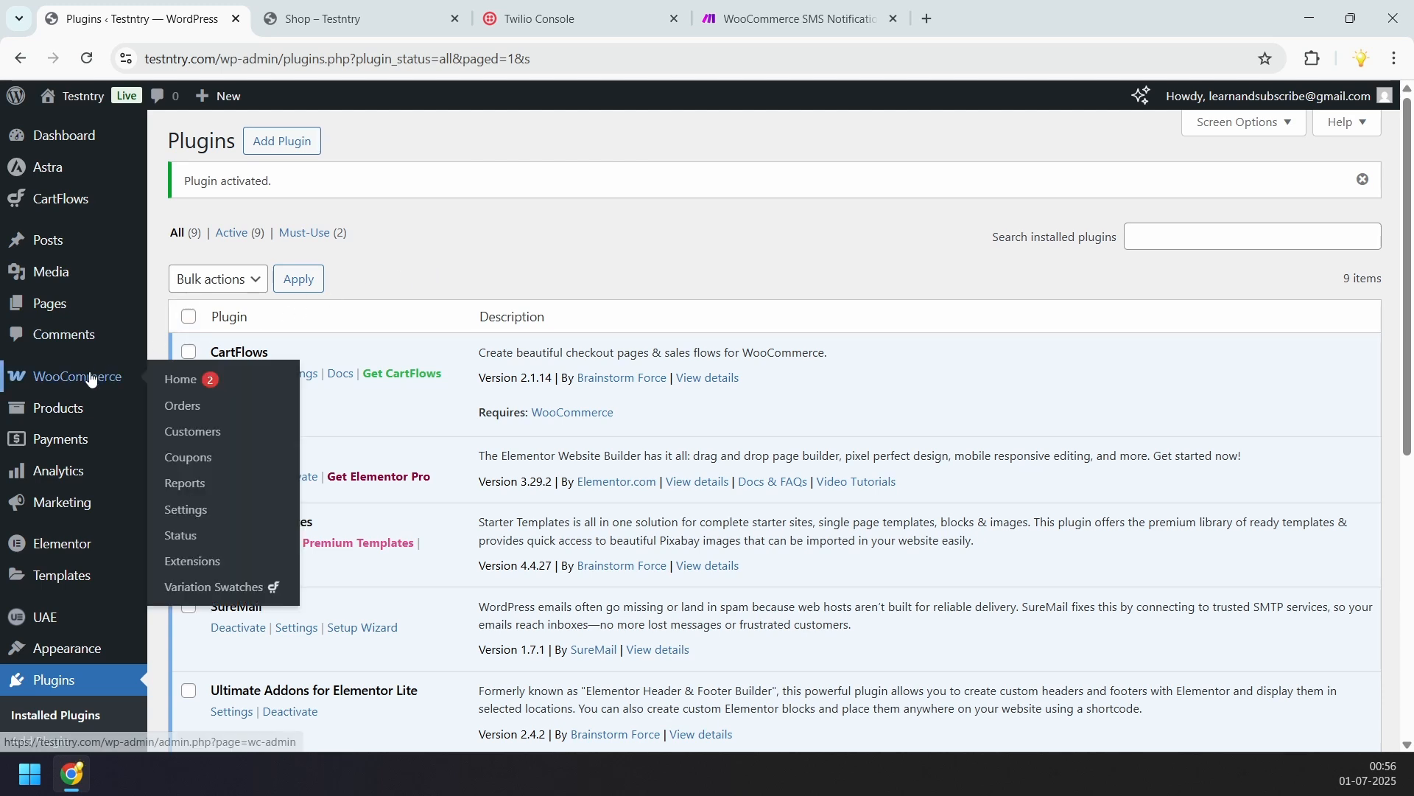
left_click(225, 509)
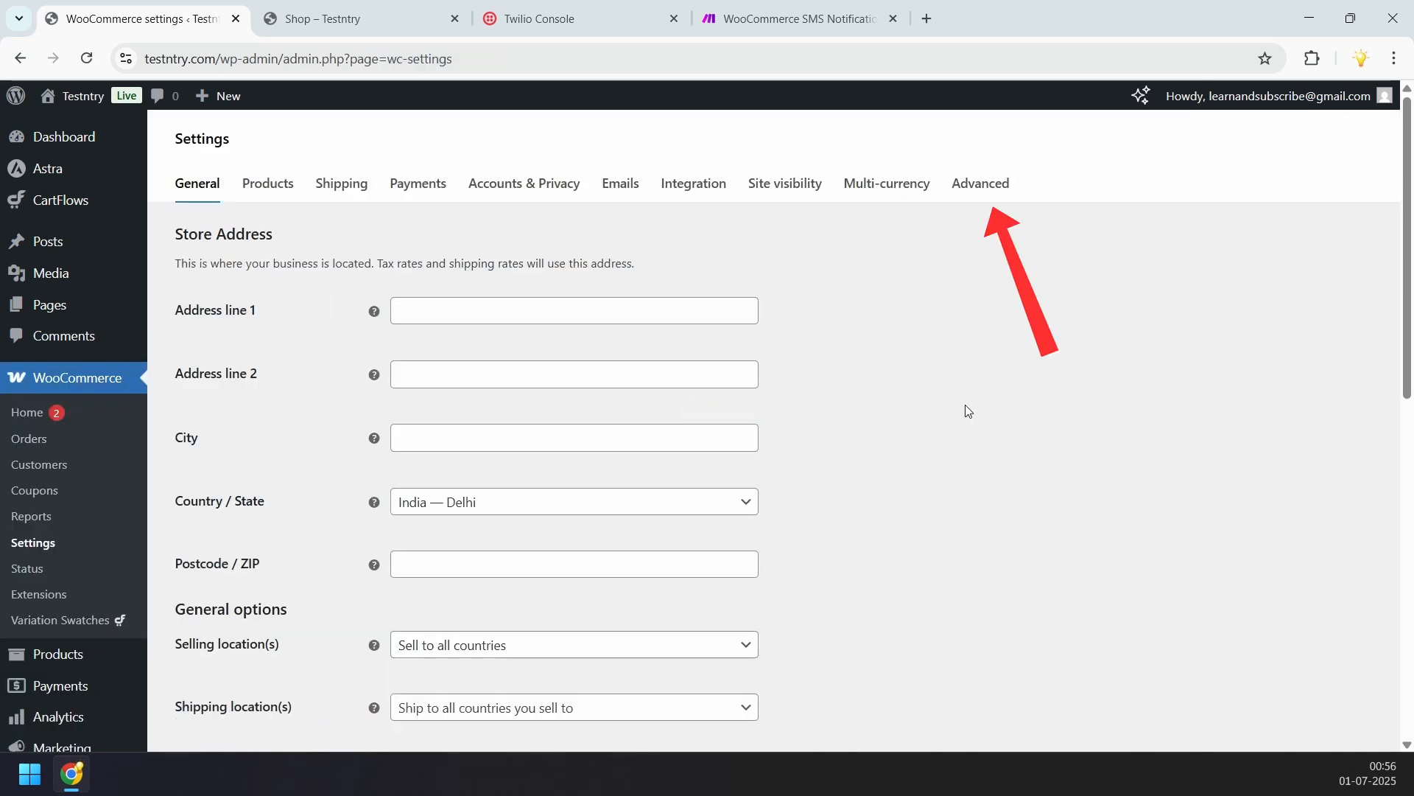
left_click(991, 189)
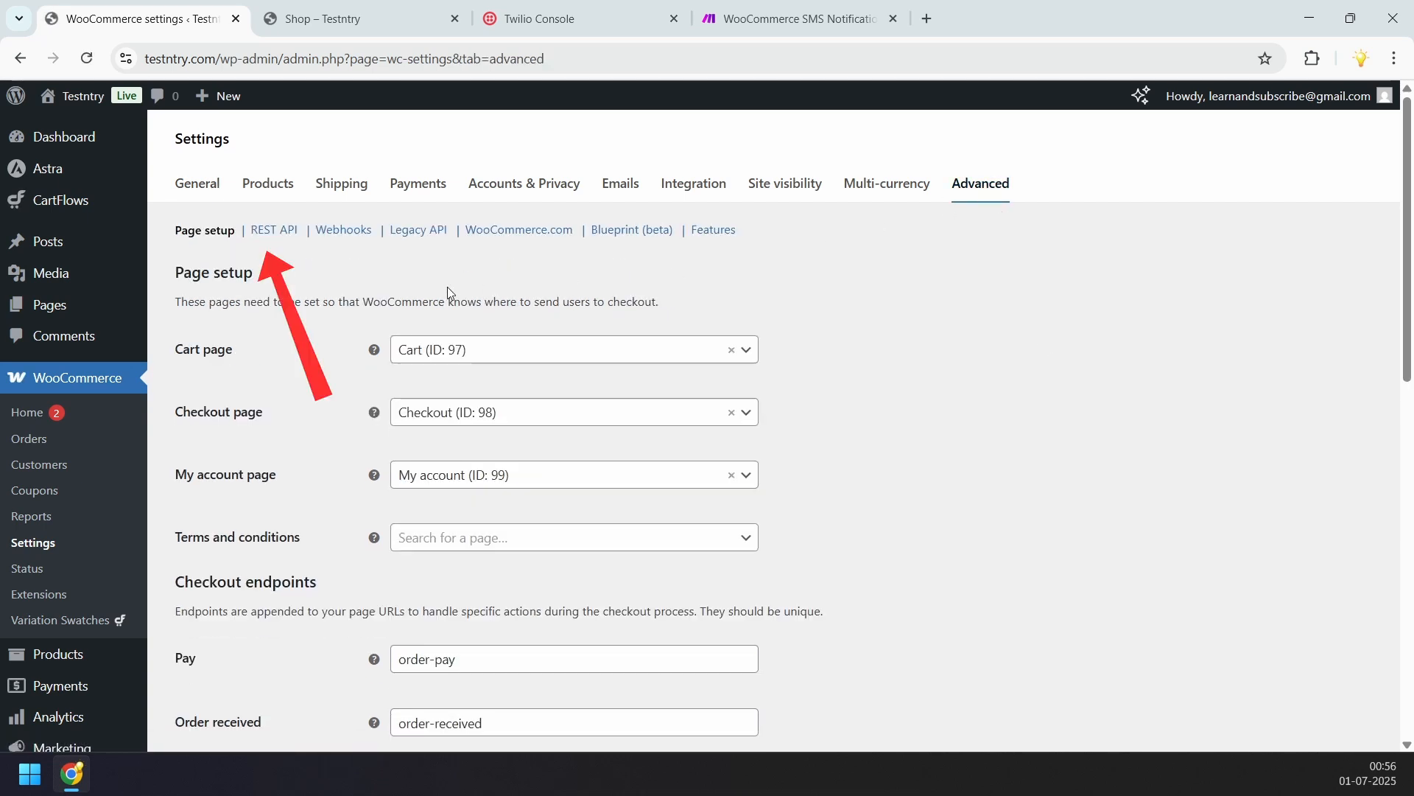
left_click(274, 231)
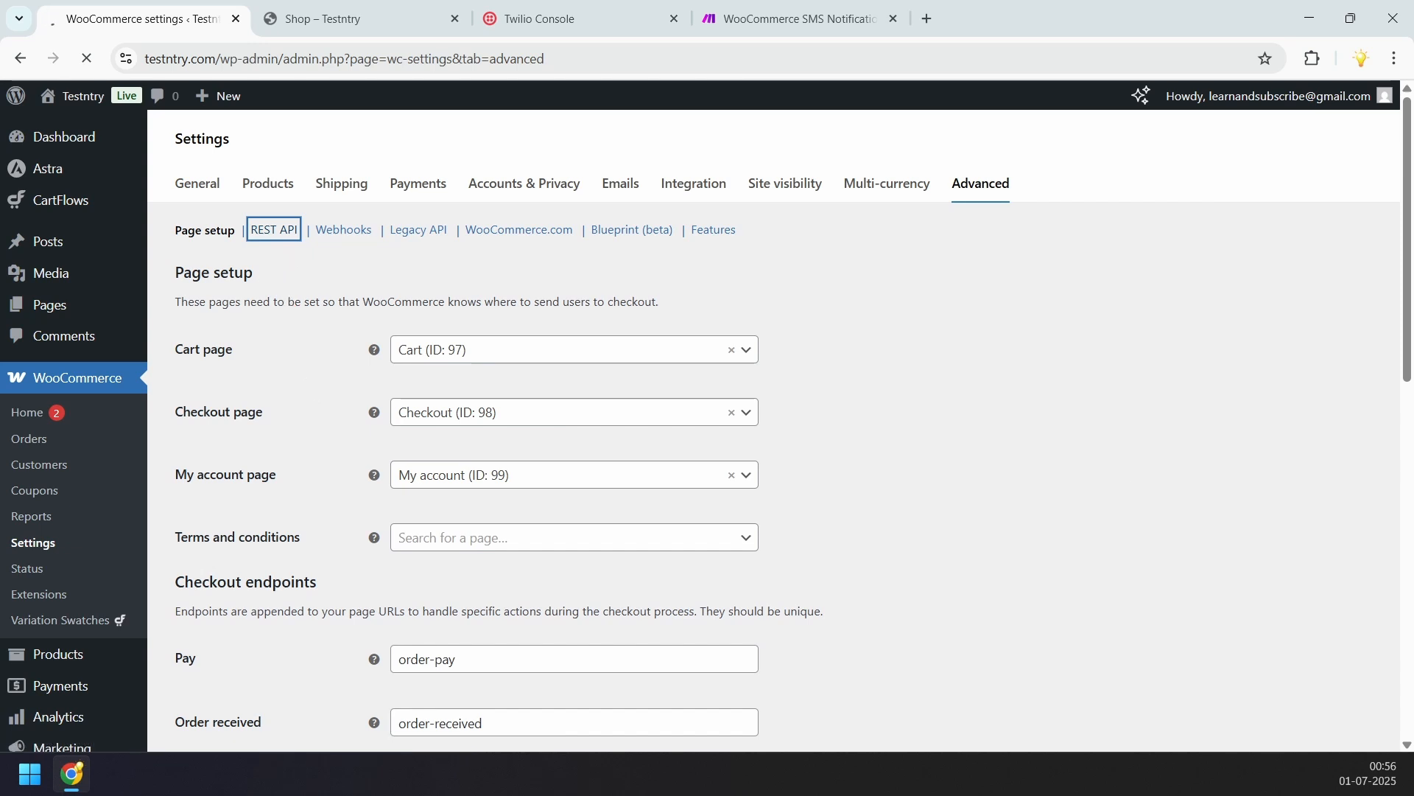
left_click(793, 564)
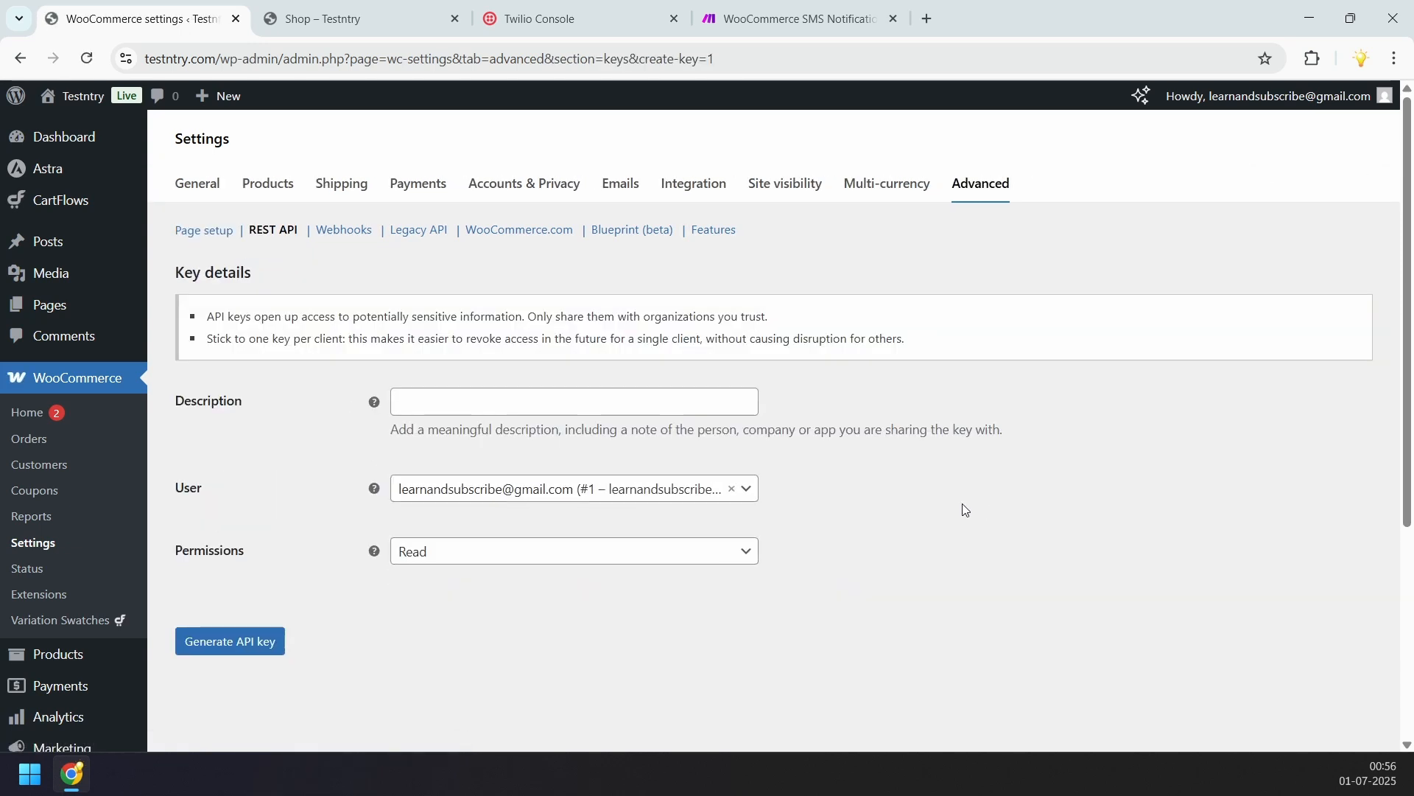
Generate an API key with the description "Send SMS Notification" and Read/Write permissions.
left_click(442, 409)
type("Send SMS Notification")
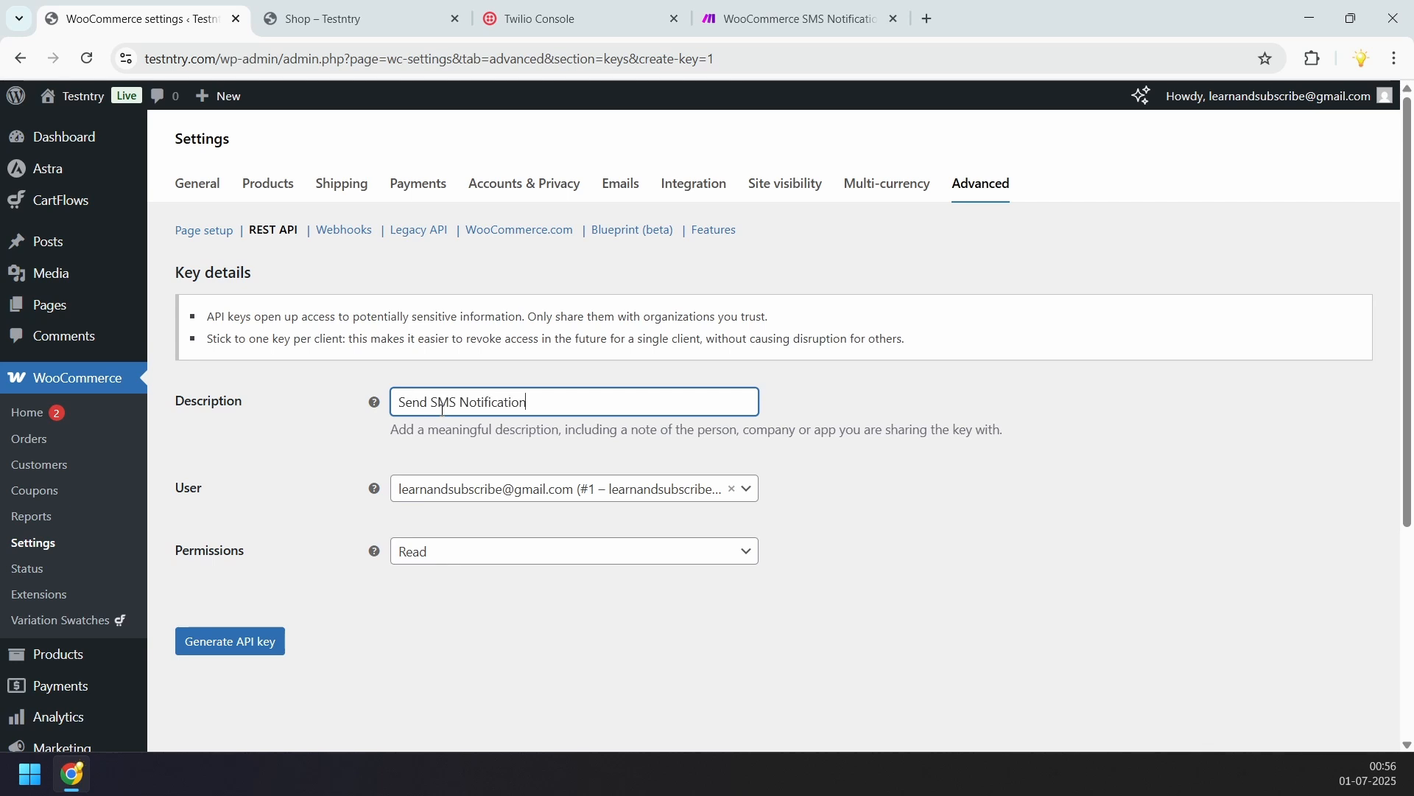
left_click(543, 441)
scroll(508, 509, "down", 1)
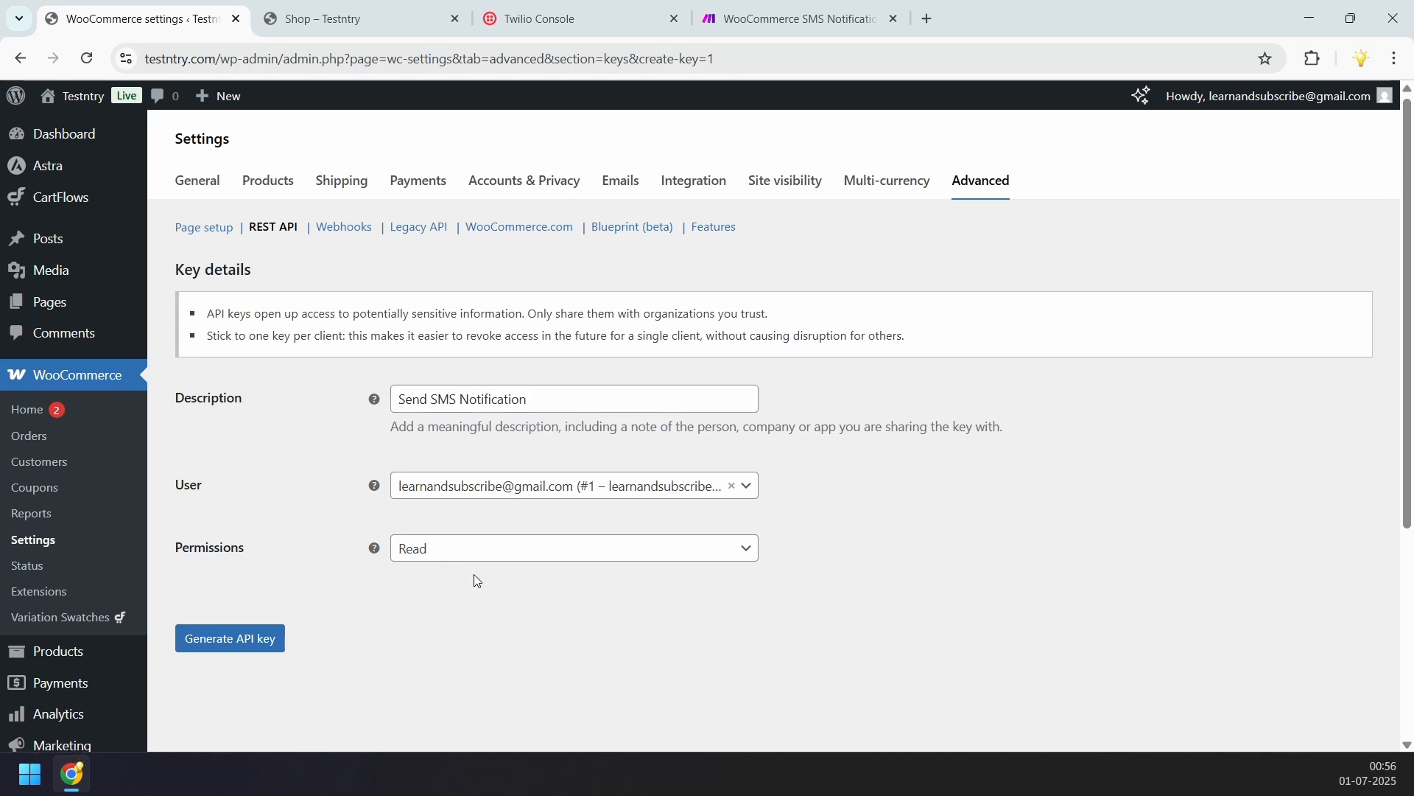
left_click(476, 554)
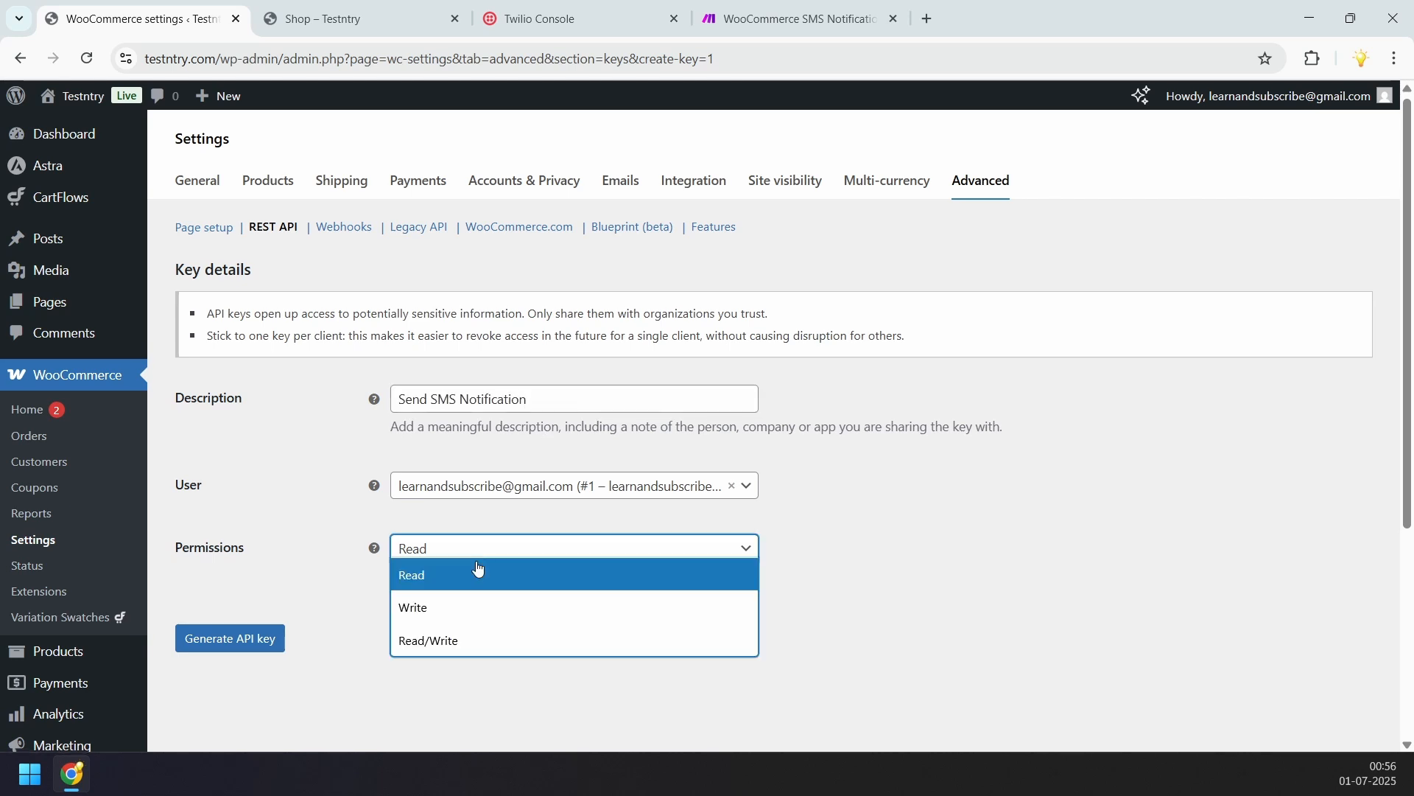
left_click(464, 643)
scroll(411, 645, "down", 2)
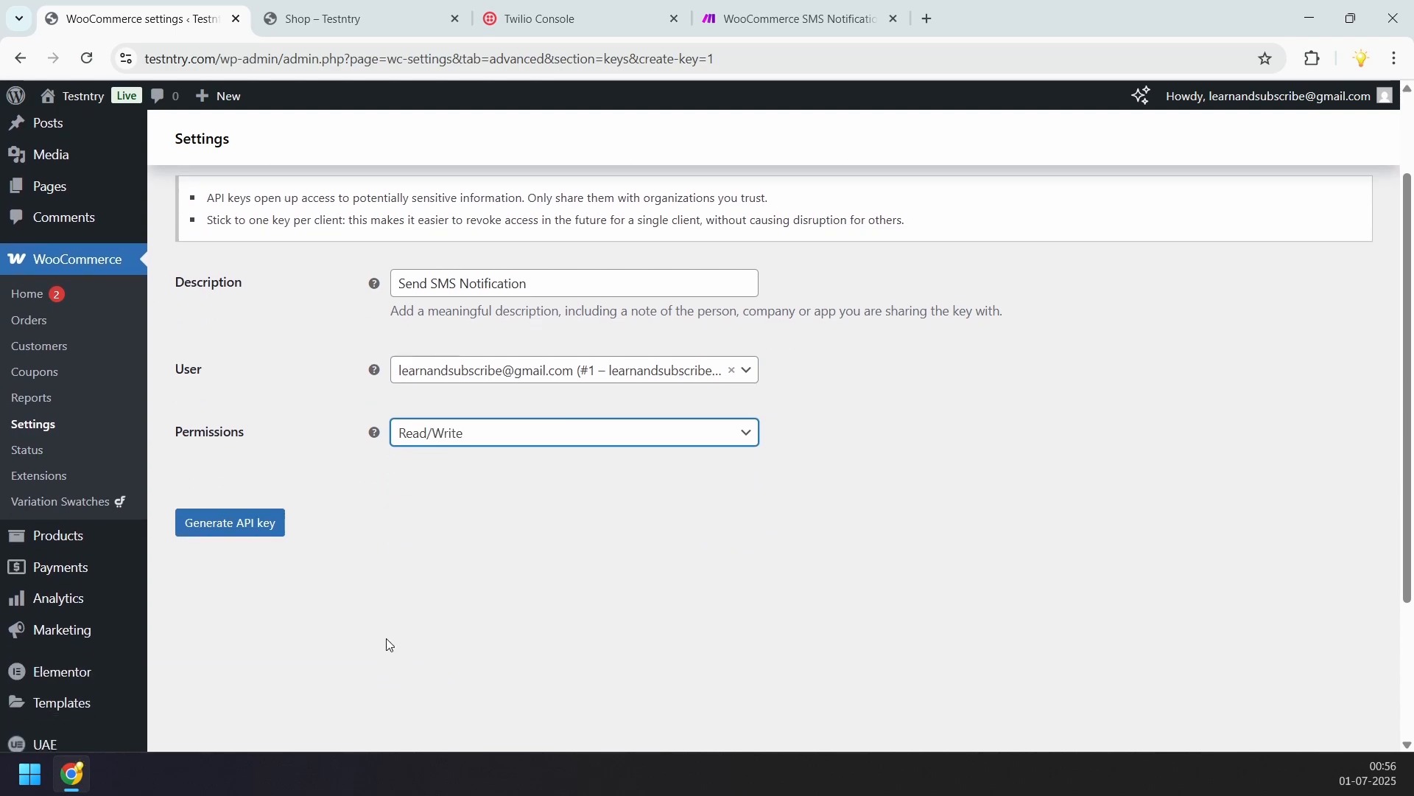
left_click(266, 538)
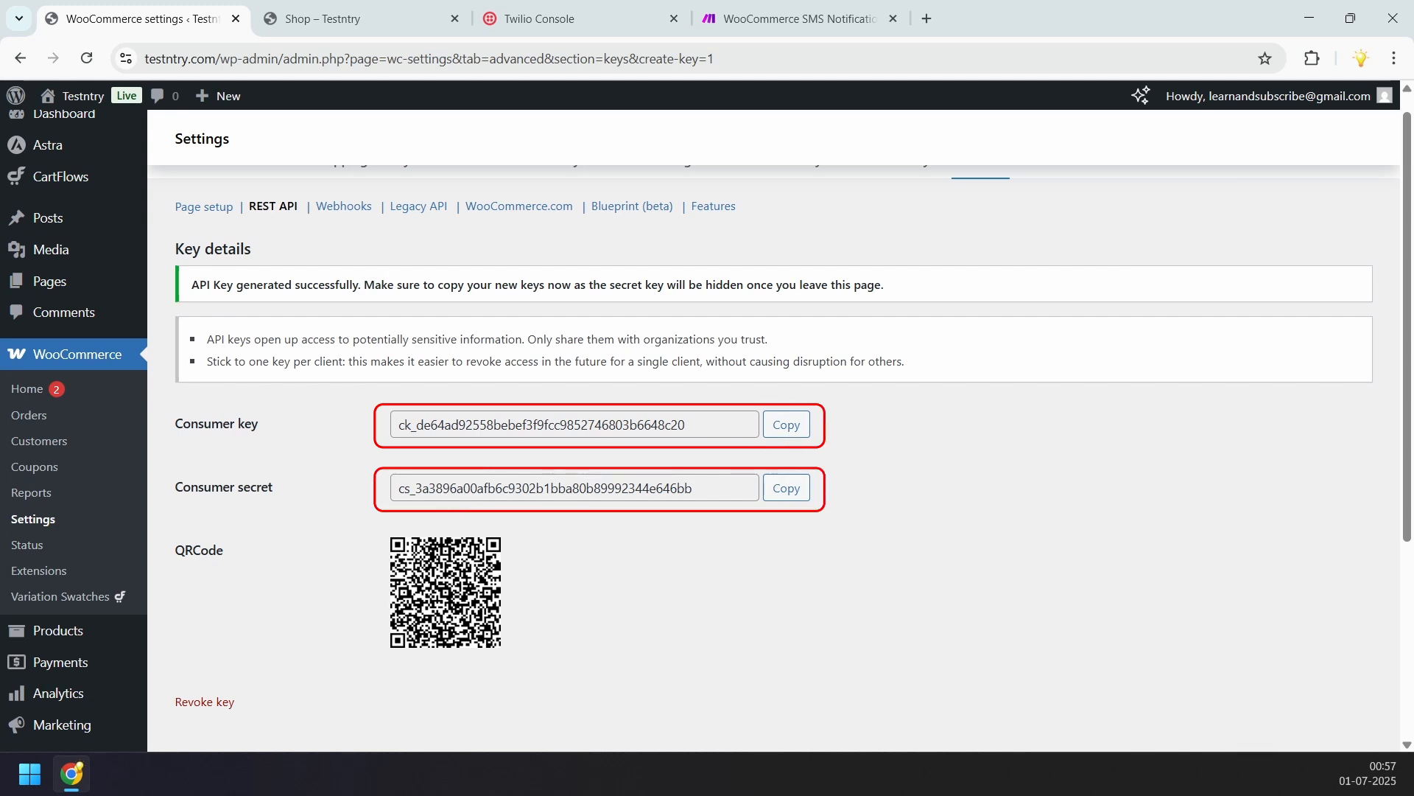
Copy the generated consumer key and paste it into the Consumer Key of the new connection in Make.
left_click(796, 431)
left_click(798, 9)
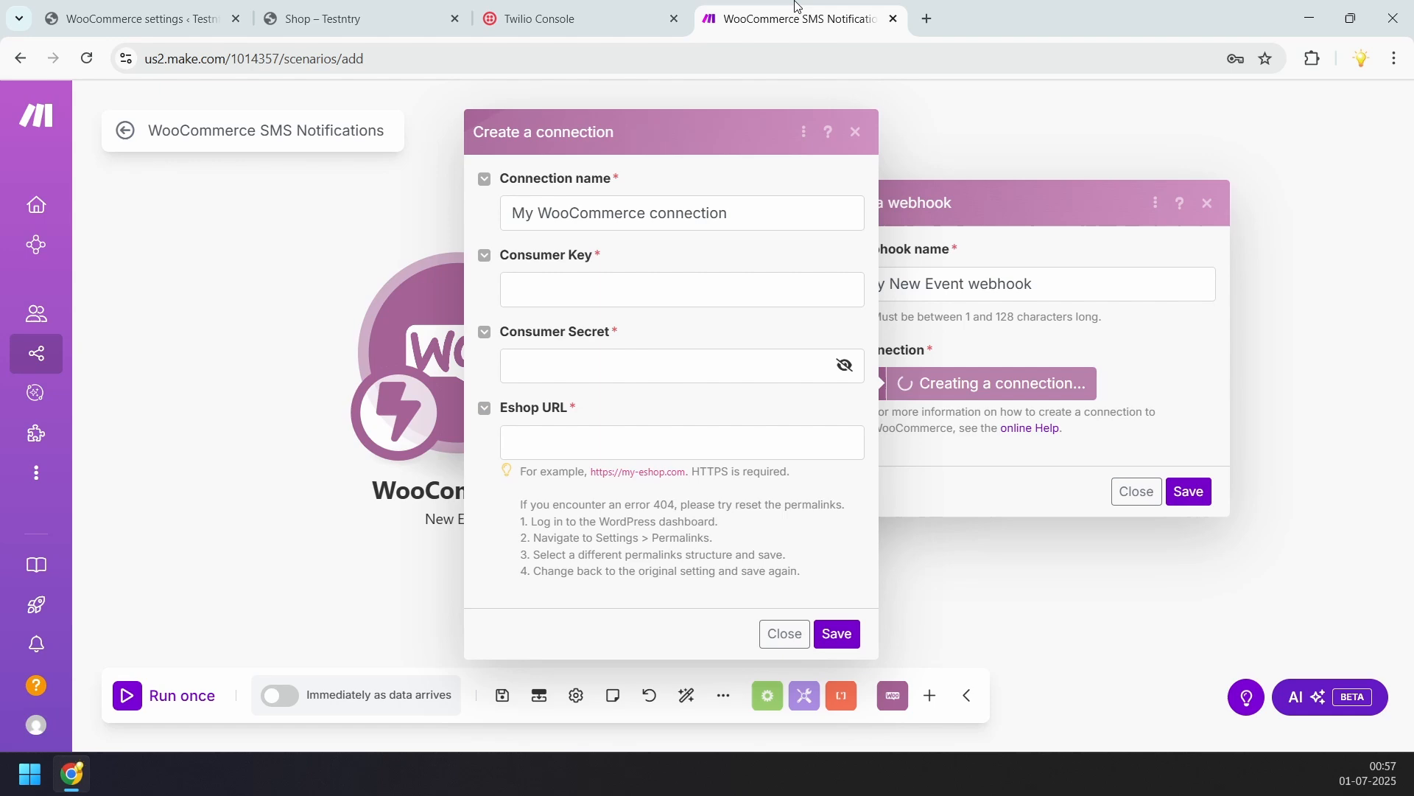
left_click(603, 284)
key("ctrl+v")
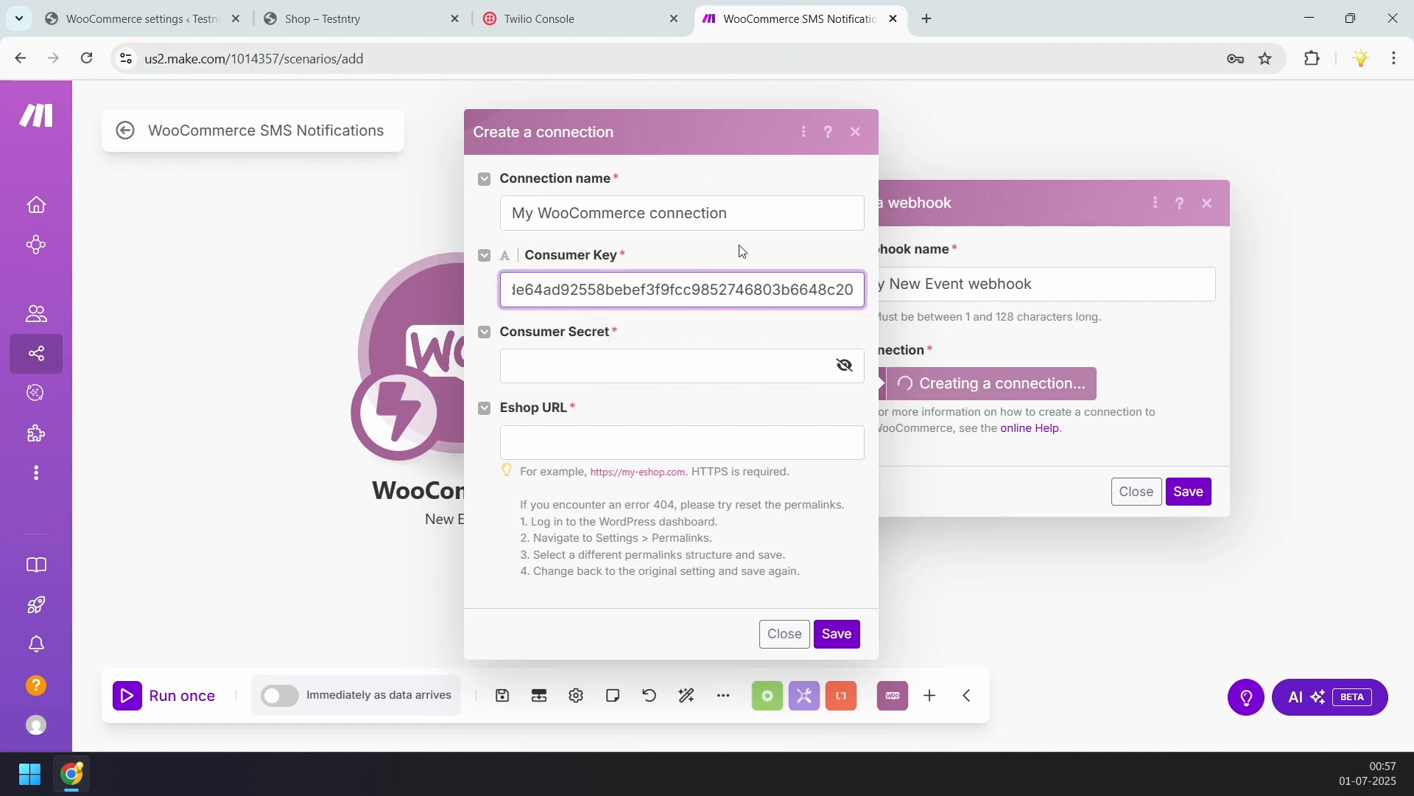
Copy the consumer secret from the WooCommerce settings into the Consumer Secret of the Make connection.
left_click(135, 11)
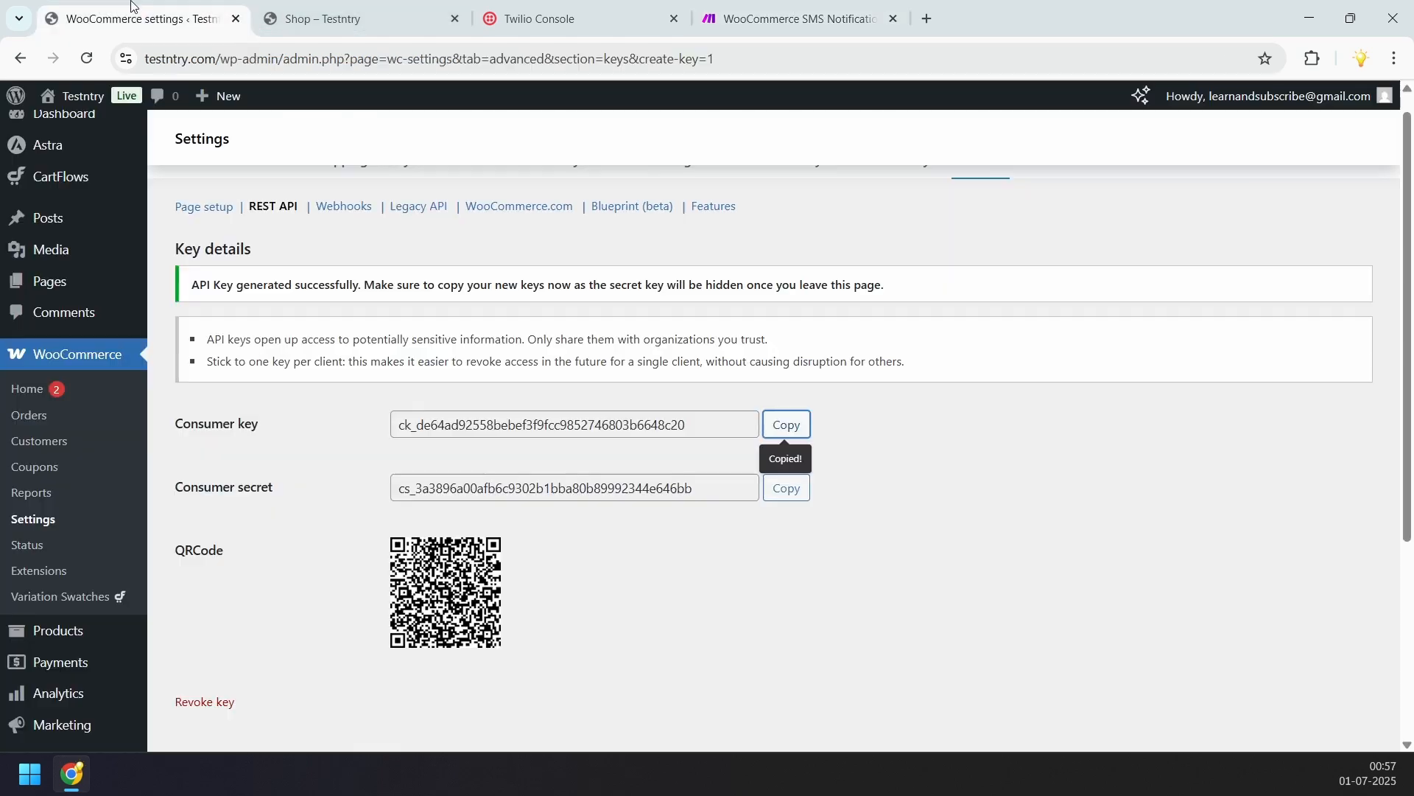
left_click(792, 489)
left_click(796, 17)
left_click(634, 362)
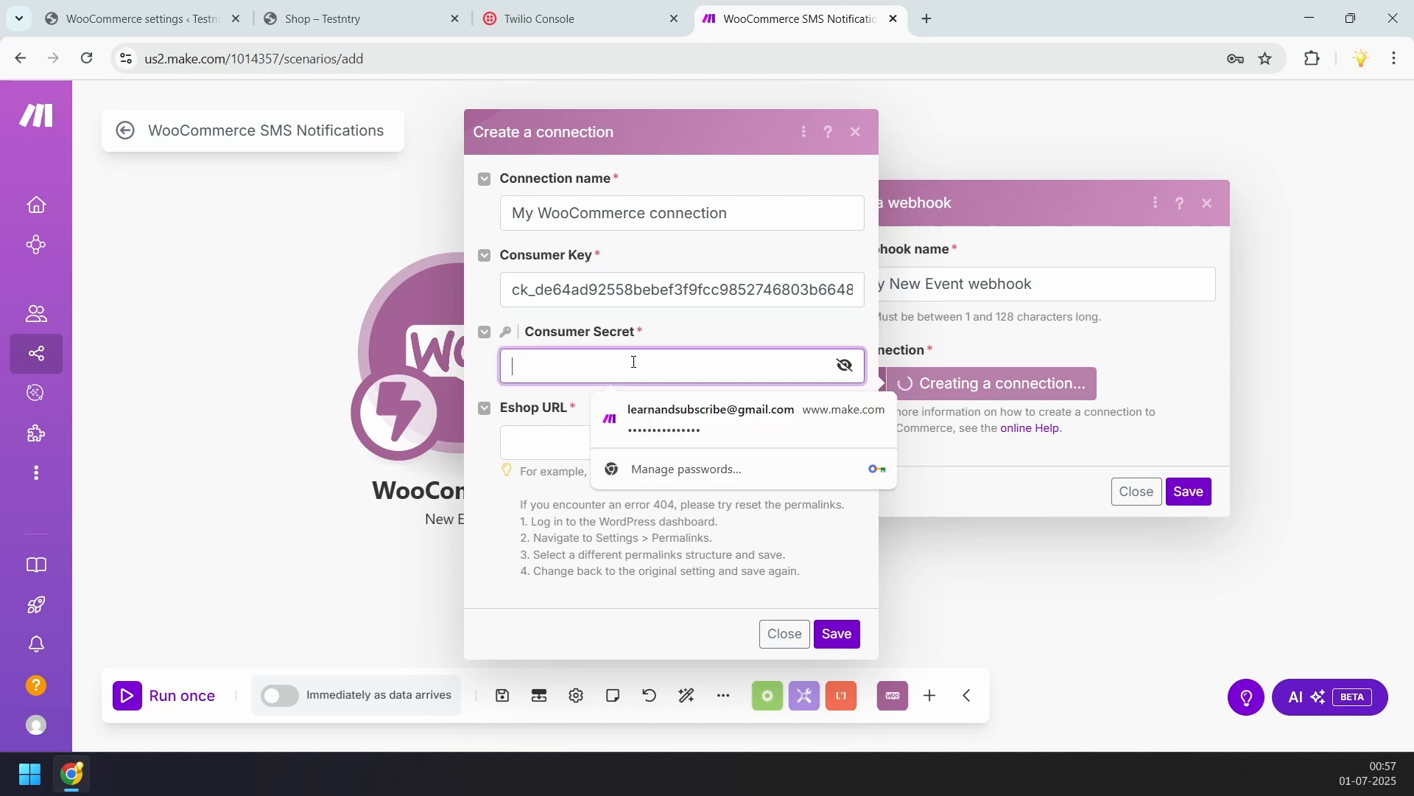
key("ctrl+v")
left_click(661, 444)
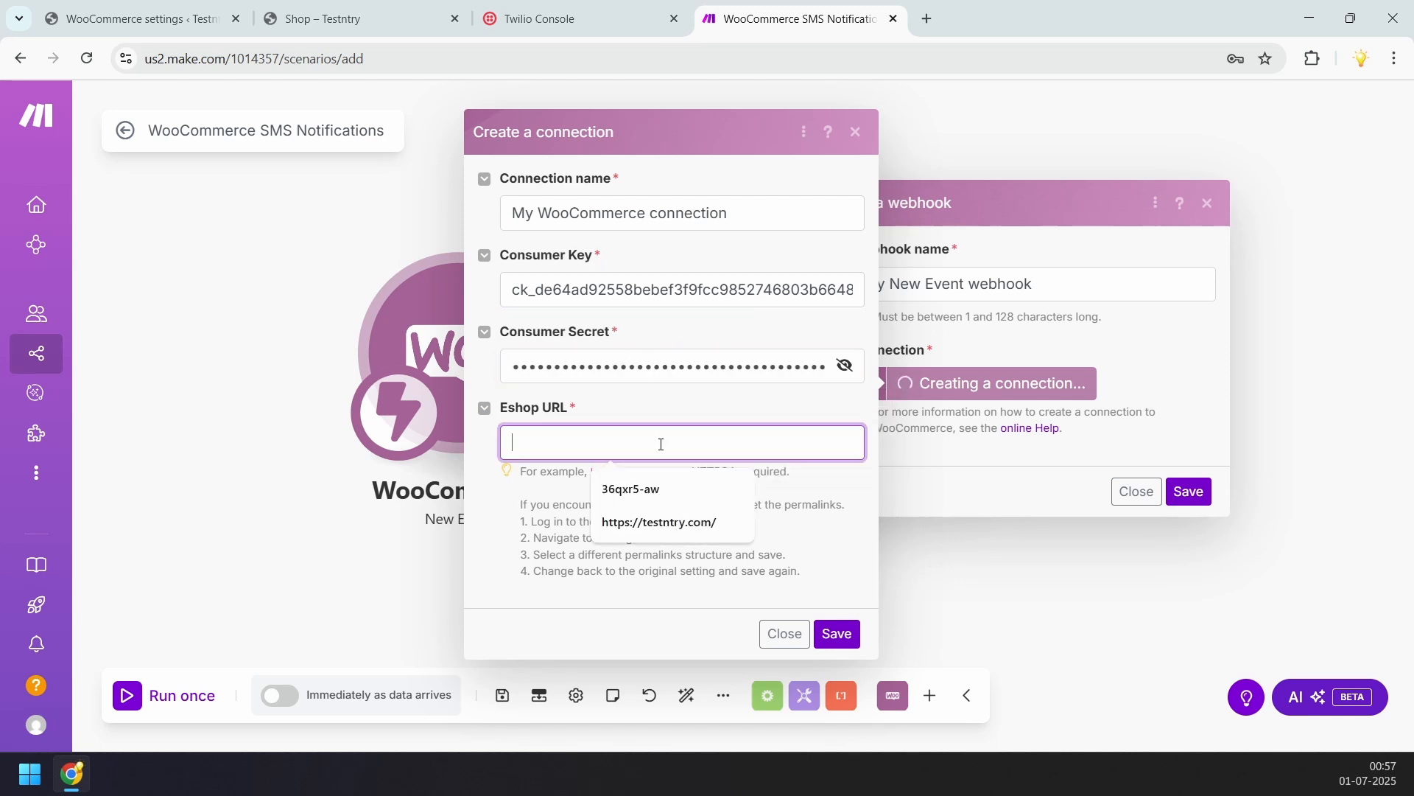
left_click(659, 521)
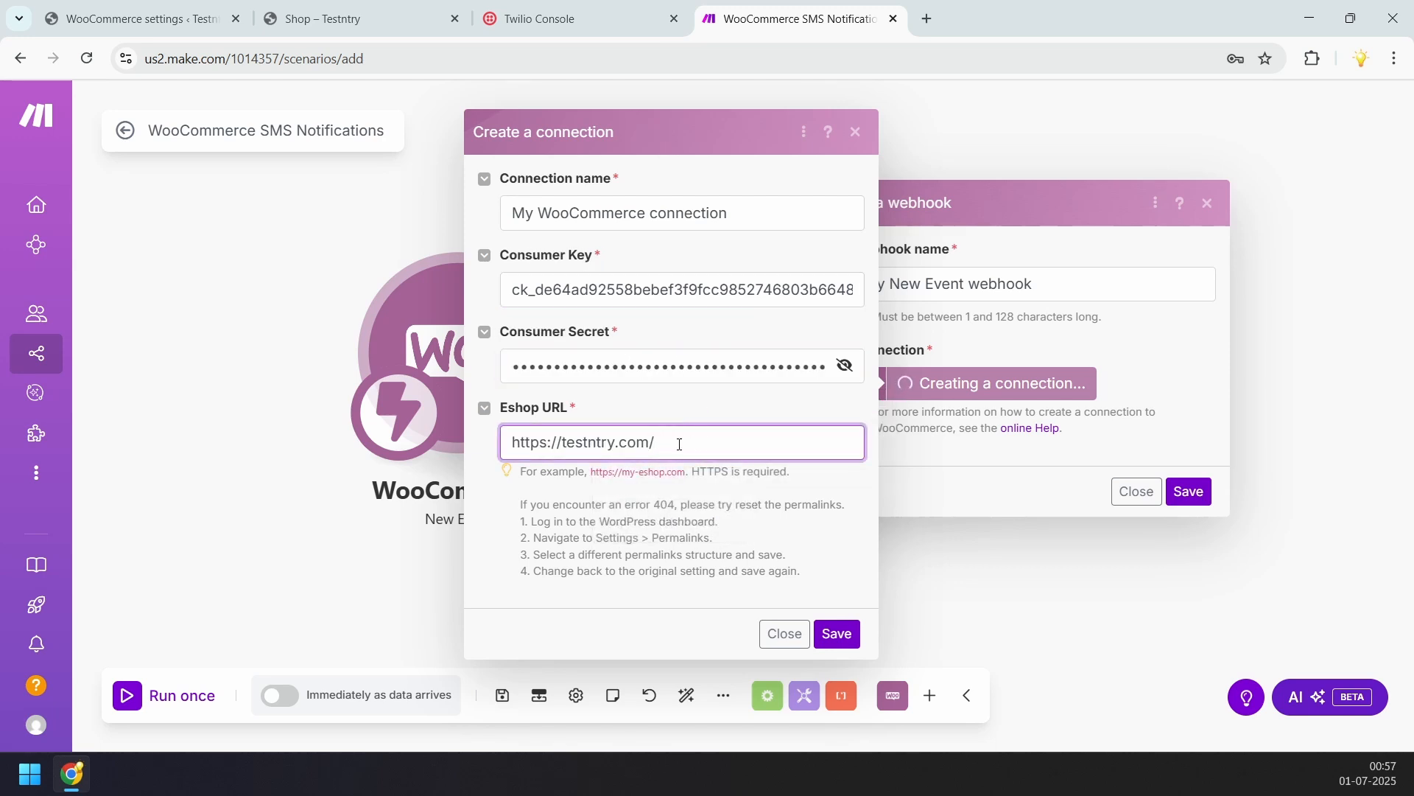
left_click(837, 633)
Set the webhook topic to Order Created, then save the webhook and the trigger module.
left_click(1119, 468)
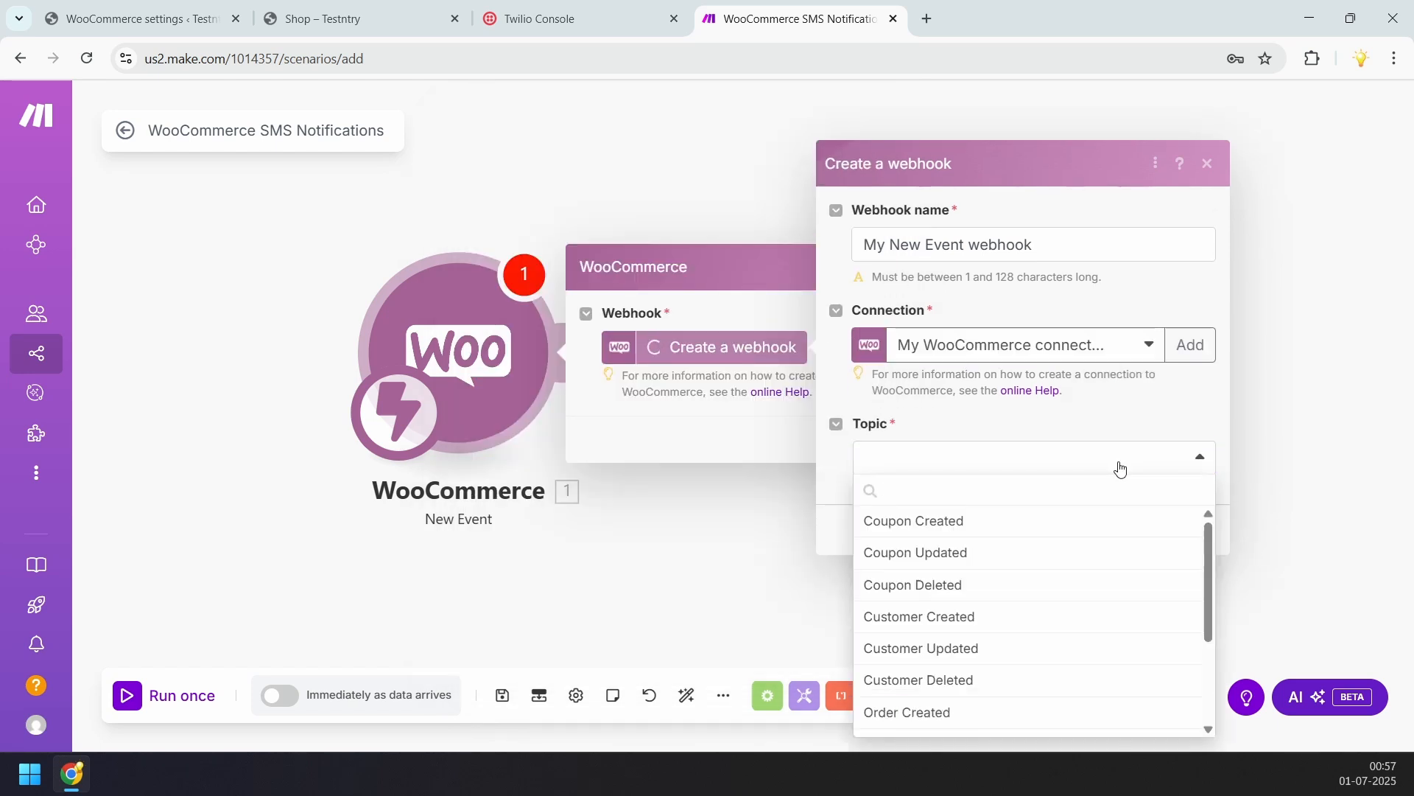
scroll(987, 700, "down", 2)
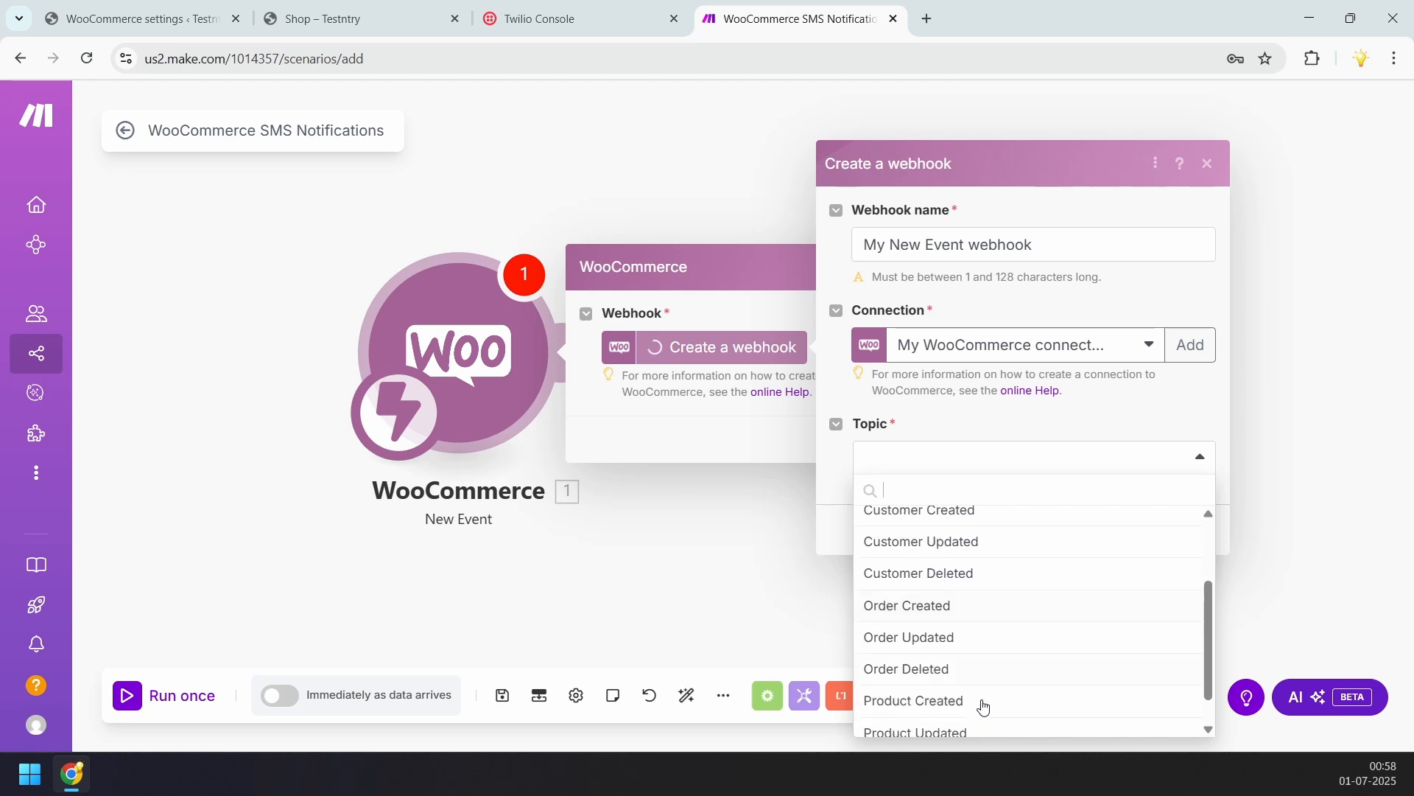
left_click(952, 567)
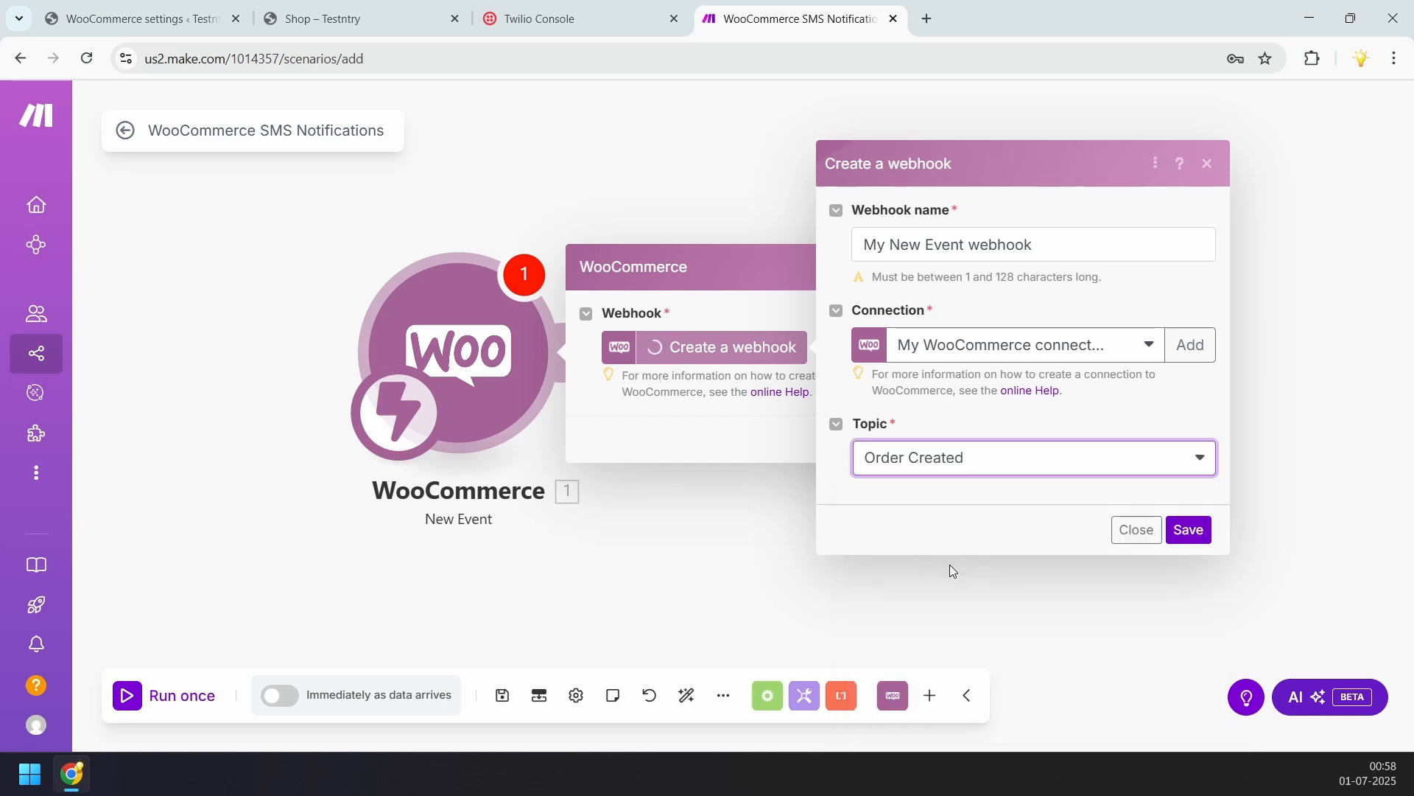
left_click(1189, 530)
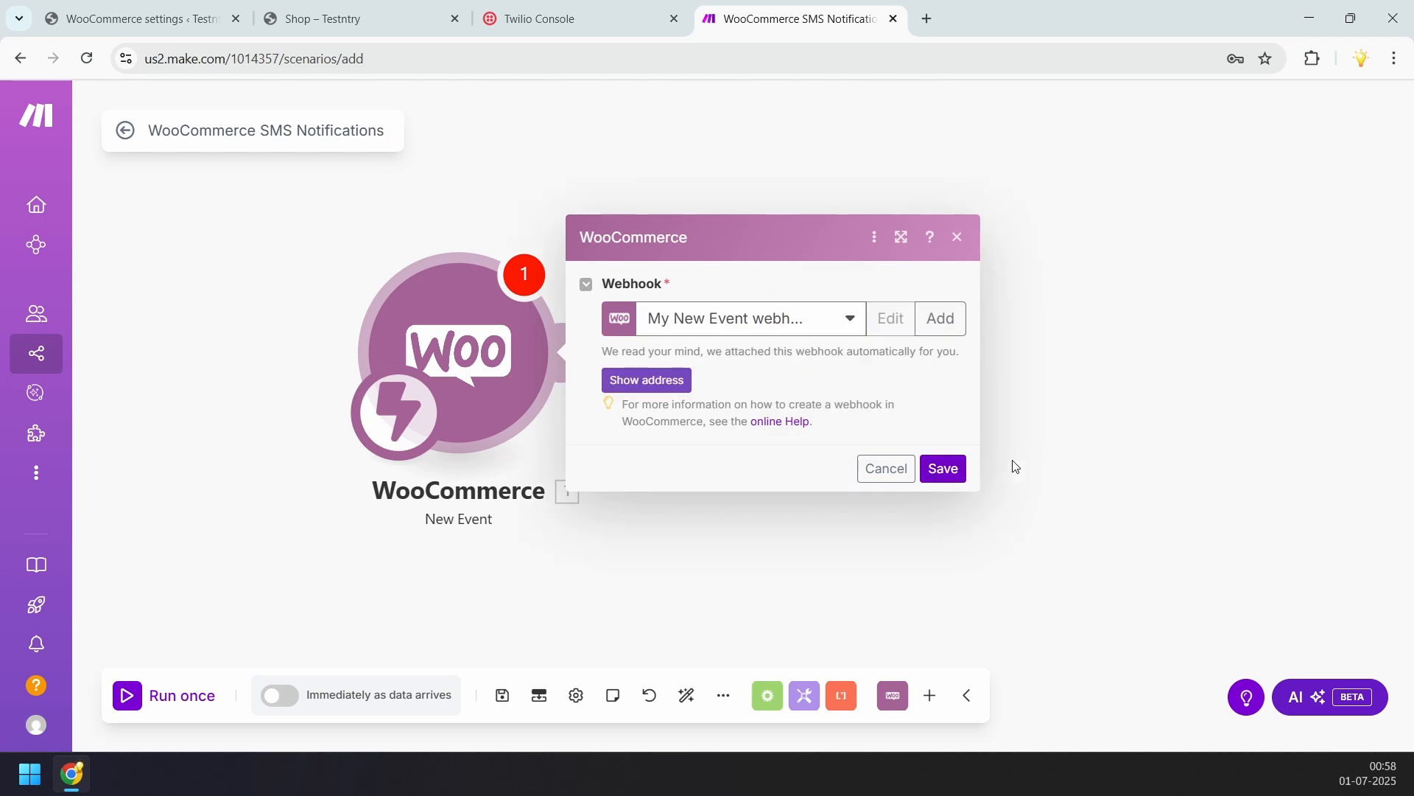
left_click(941, 475)
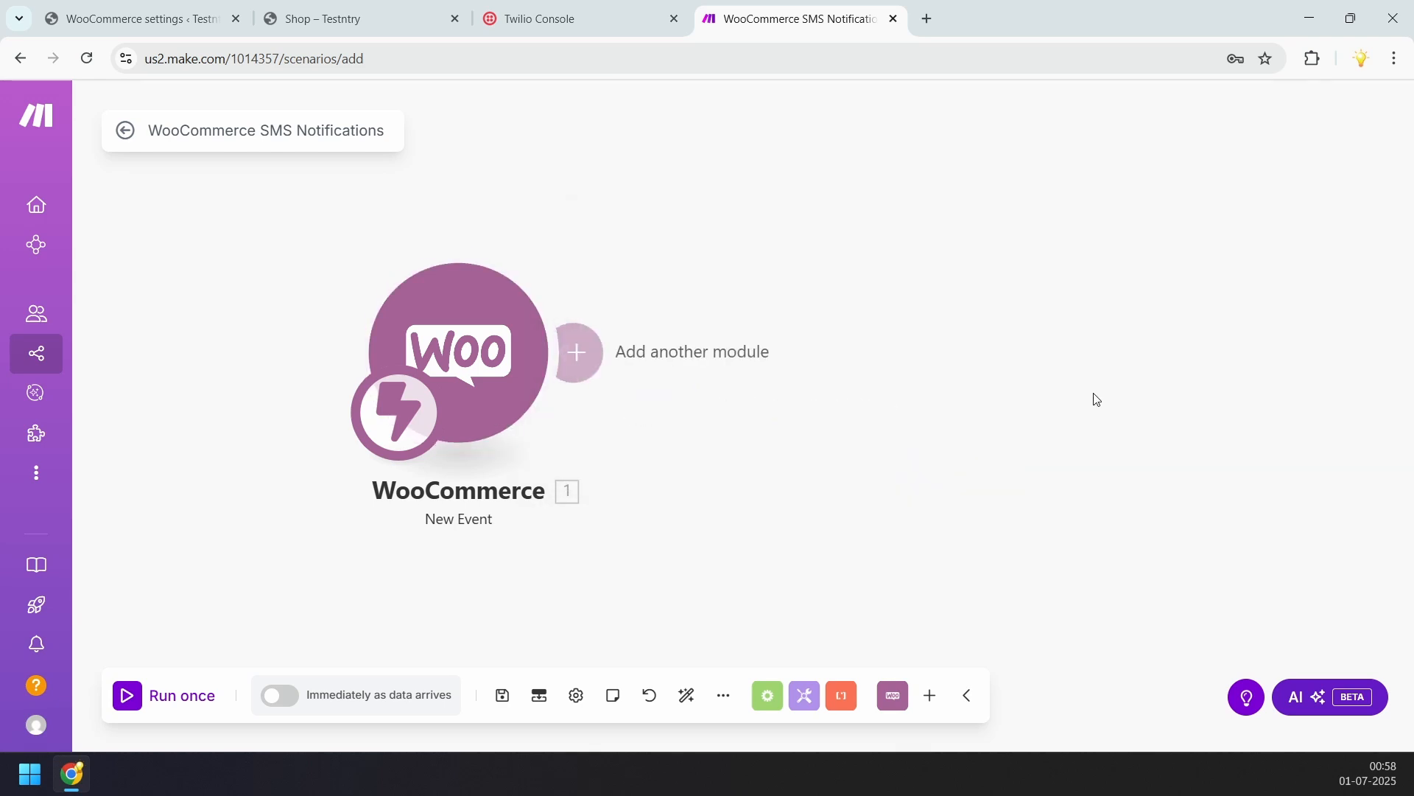
Add a WooCommerce Get an Order module after the New Event trigger.
left_click(581, 353)
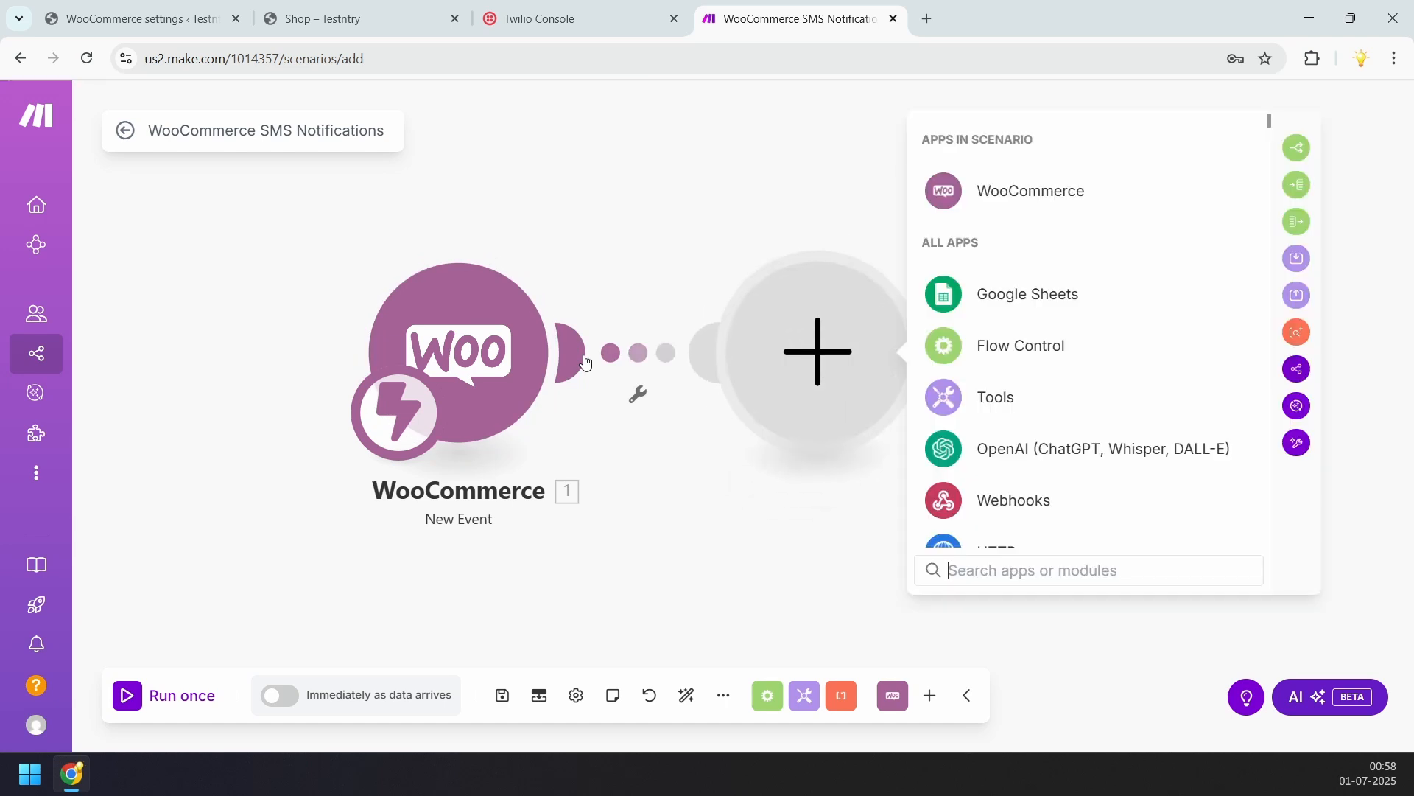
left_click(1038, 204)
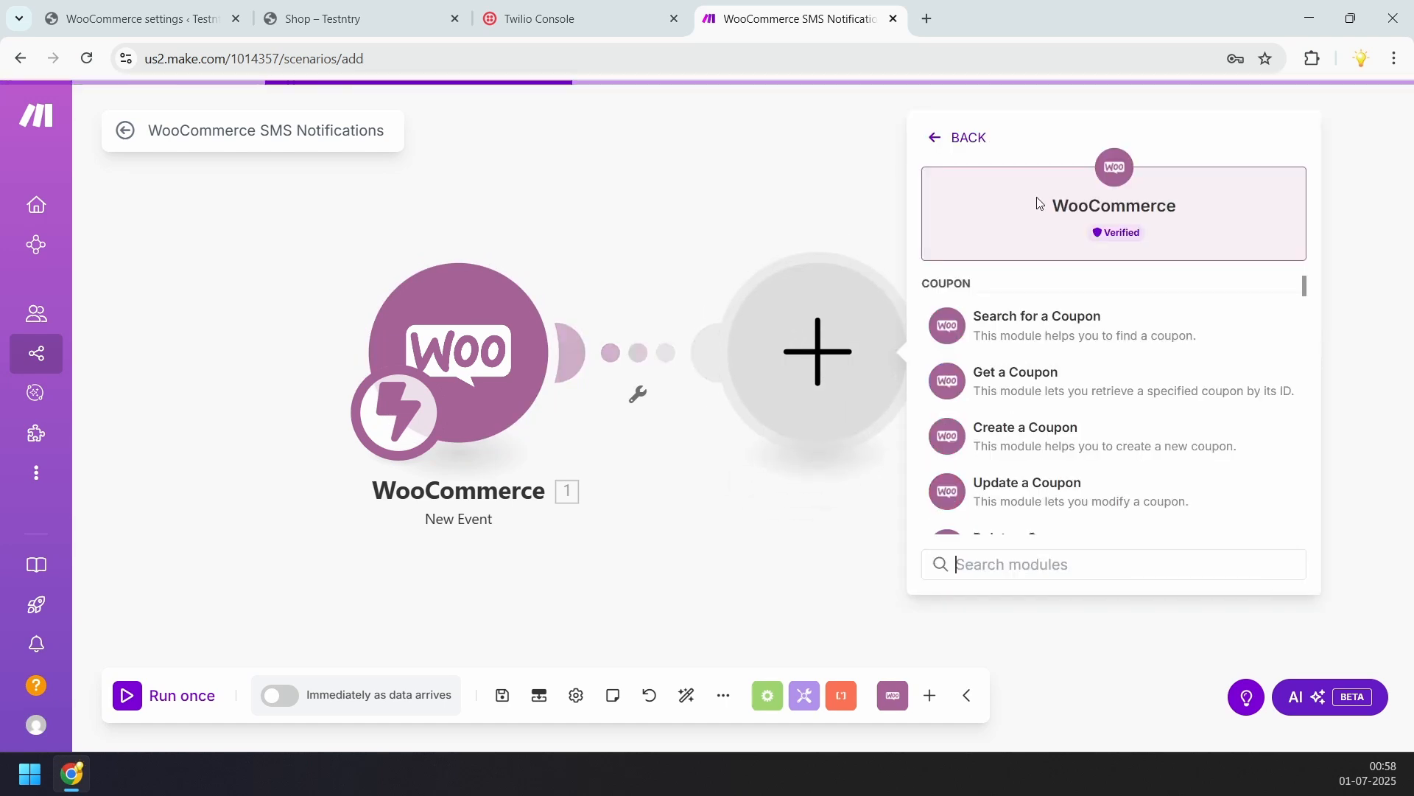
type("order")
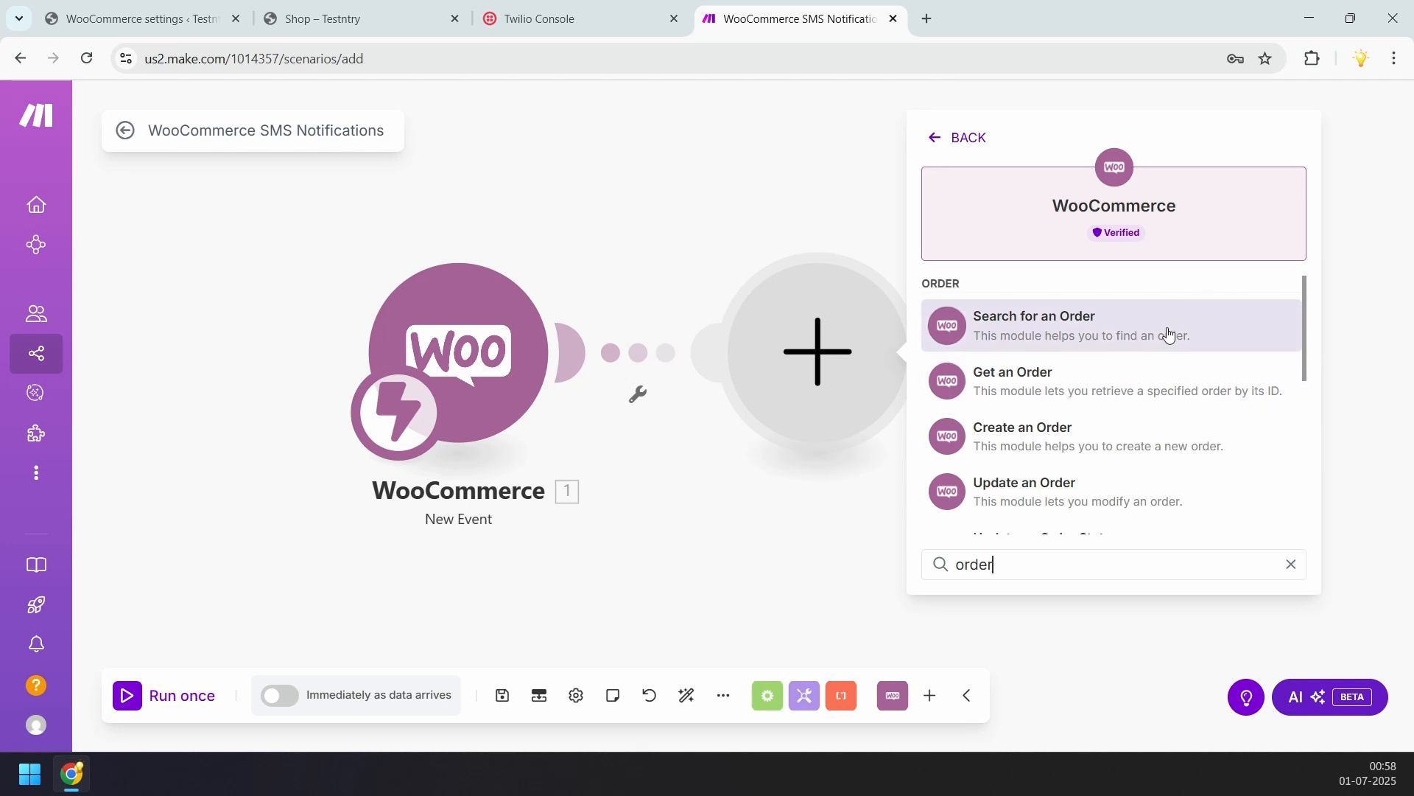
left_click(1120, 400)
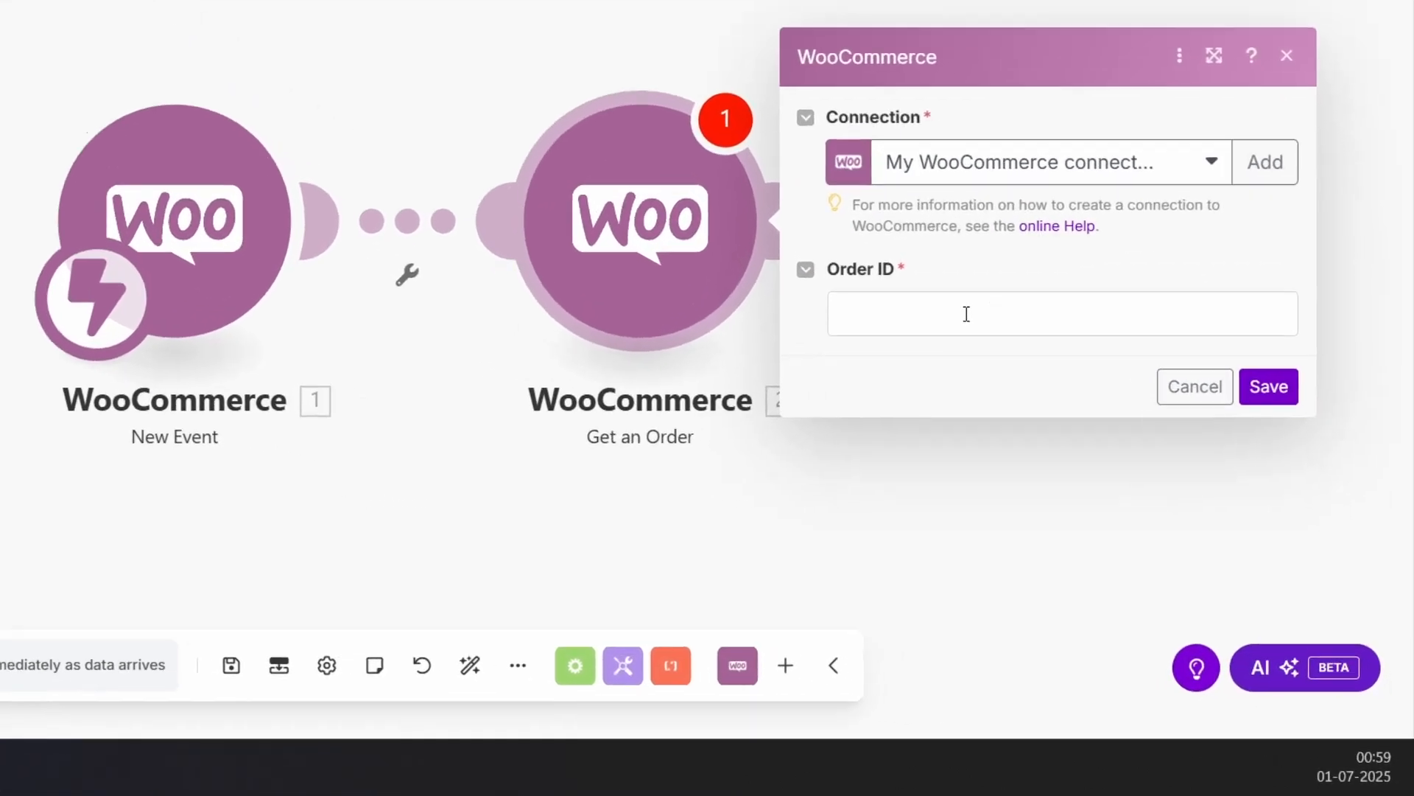
Map the trigger's Object ID to the Order ID of the Get an Order module and save the module.
left_click(947, 313)
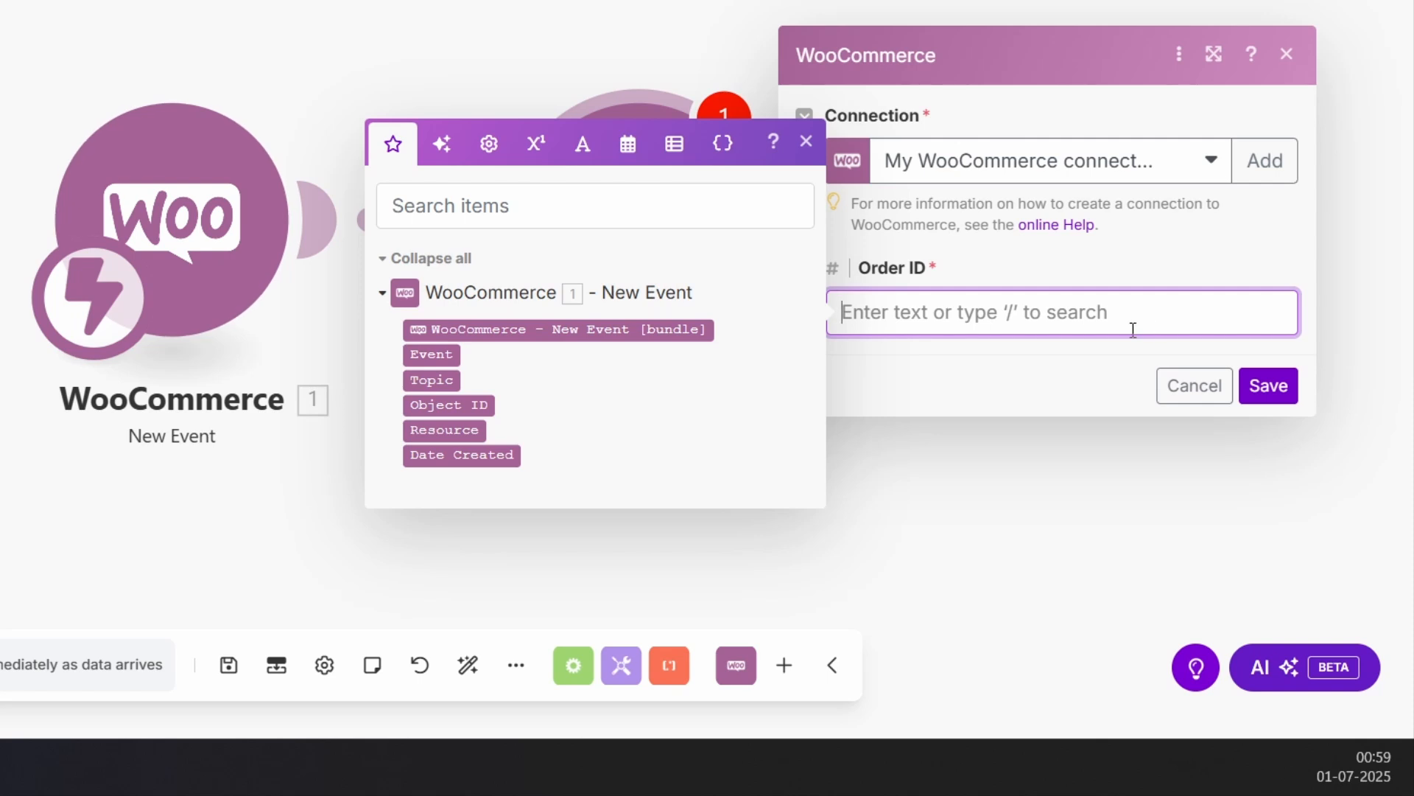
left_click(470, 408)
left_click(1065, 368)
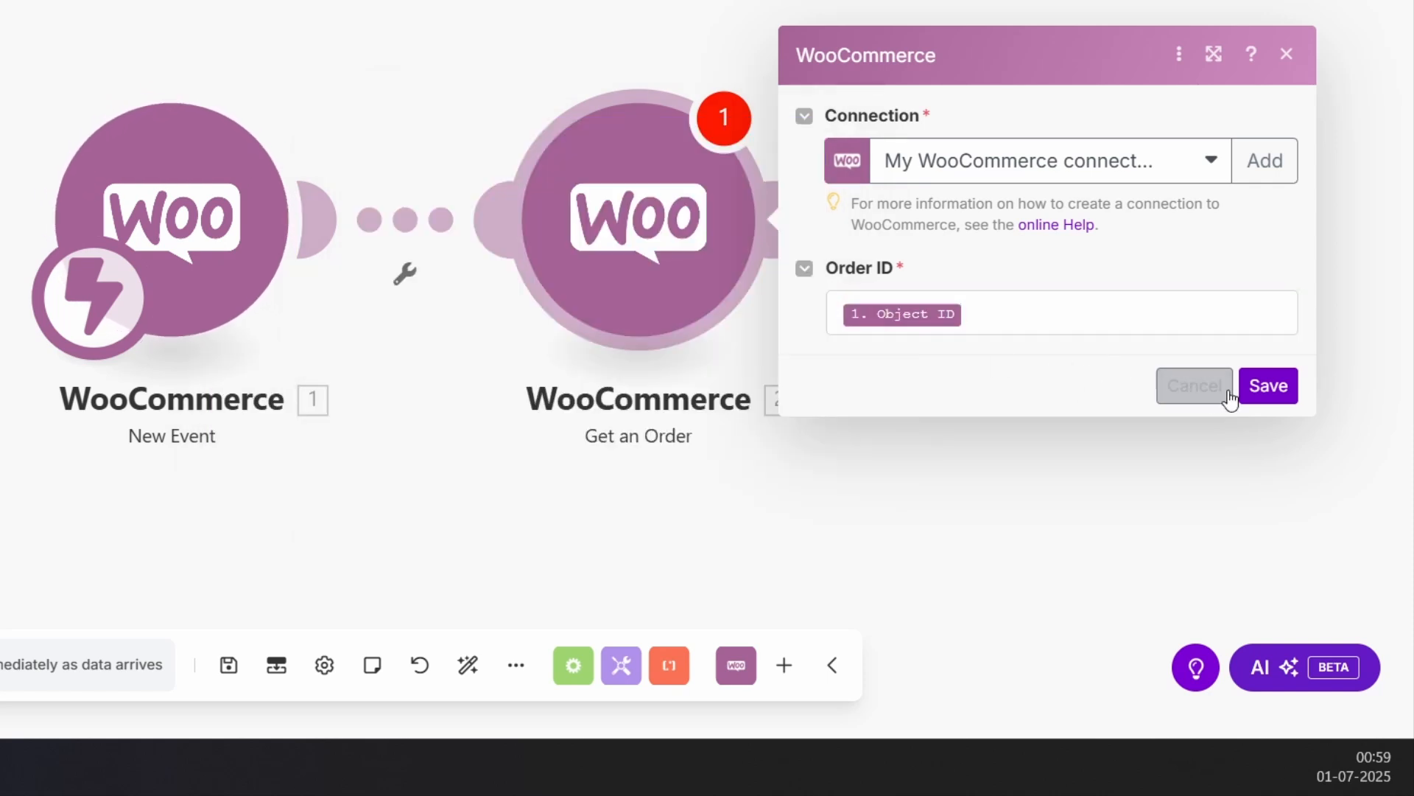
left_click(1264, 402)
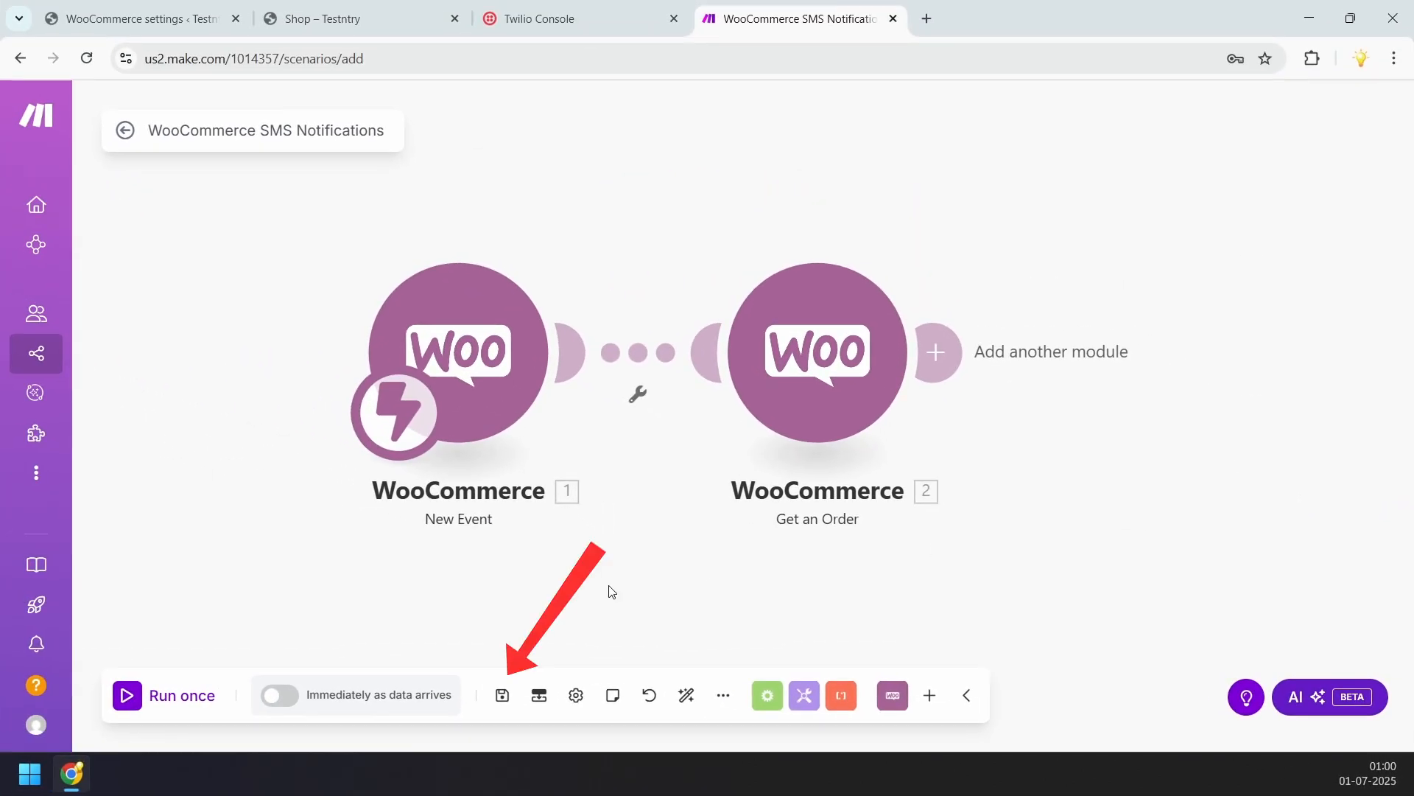
Save the WooCommerce SMS Notifications scenario and run it once.
left_click(503, 695)
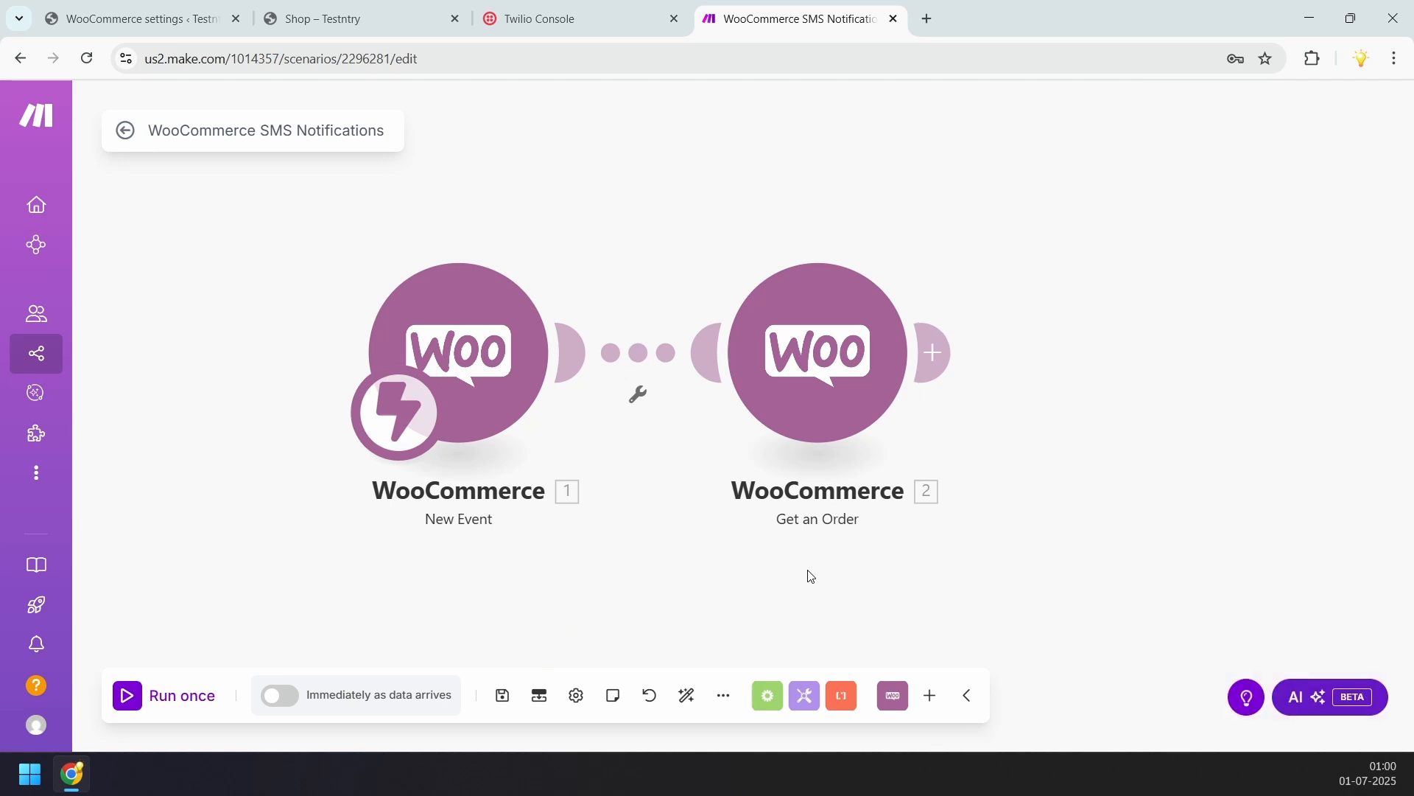
left_click(197, 697)
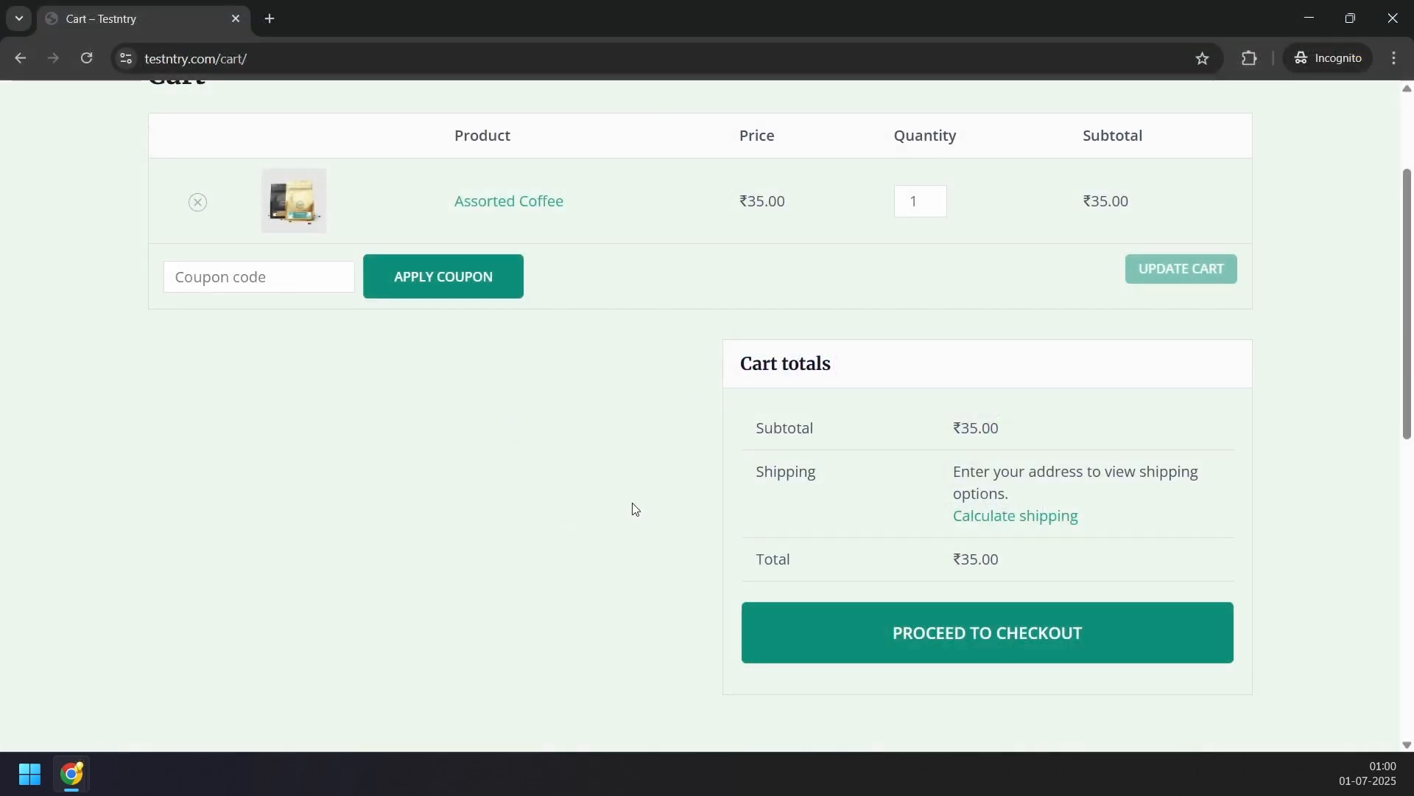
Check out the Assorted Coffee cart in the store's incognito window, filling in the billing first name, last name and street address.
left_click(968, 638)
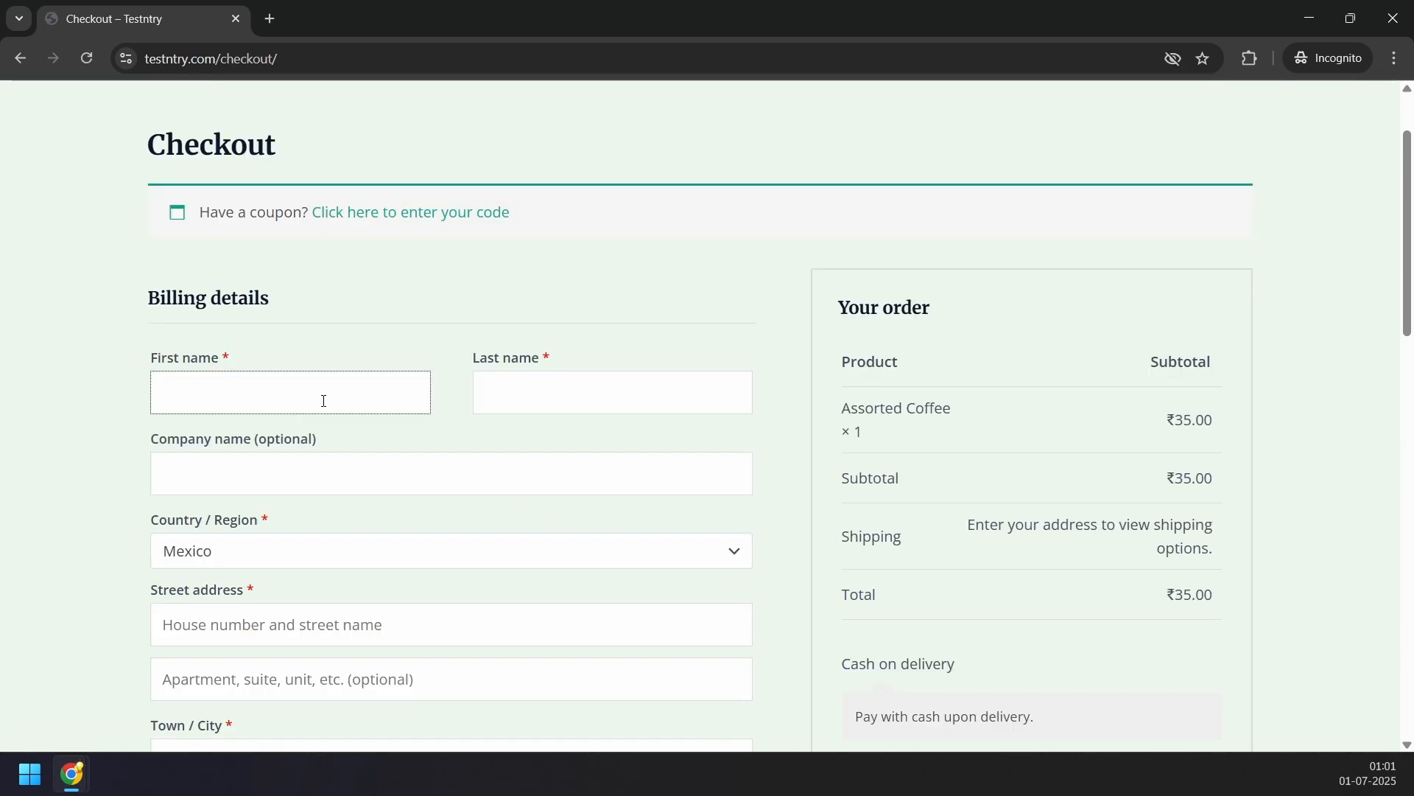
type("John")
key("Tab")
type("Doe")
left_click(221, 442)
type("123, Demo Street")
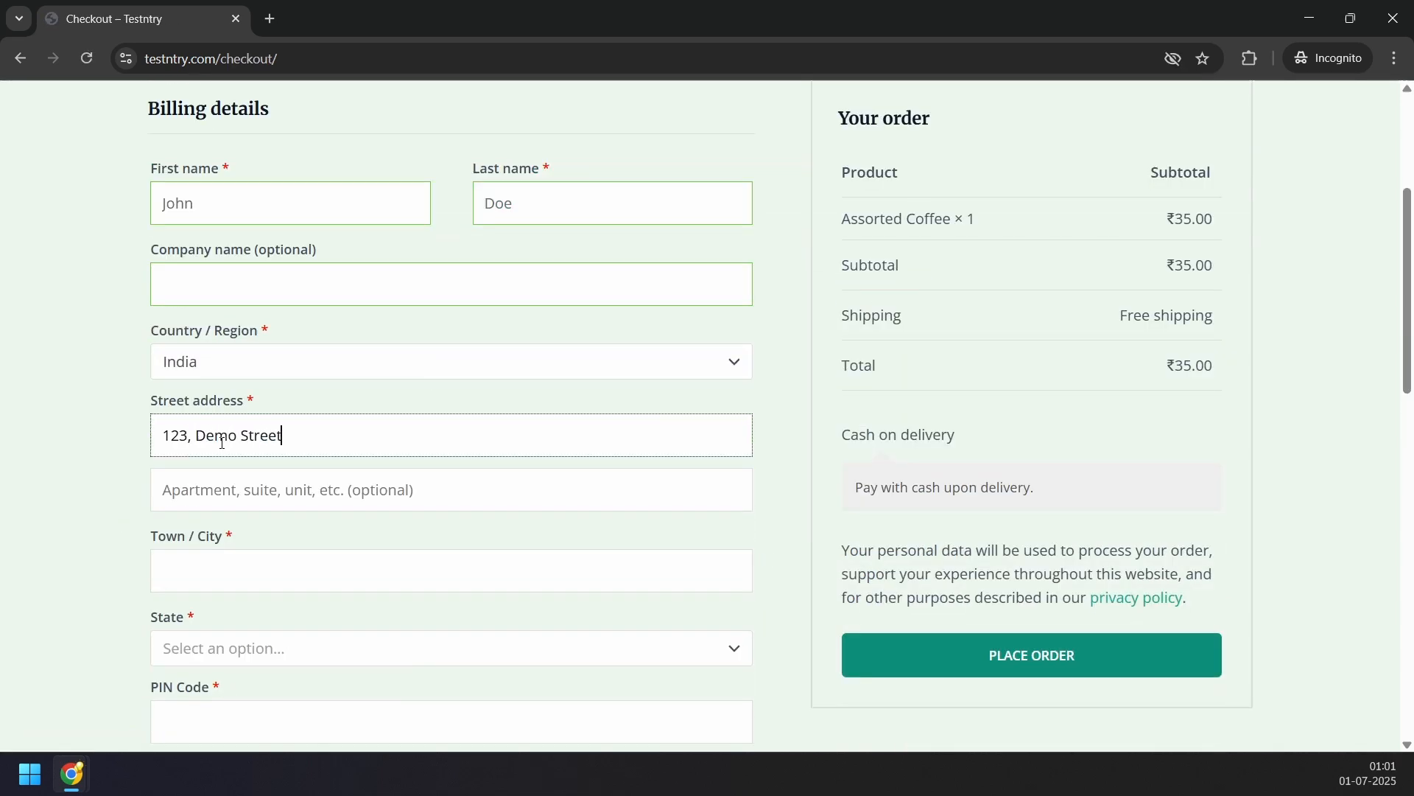
Fill in the town, state and postal code in the billing details.
left_click(230, 560)
type("New De")
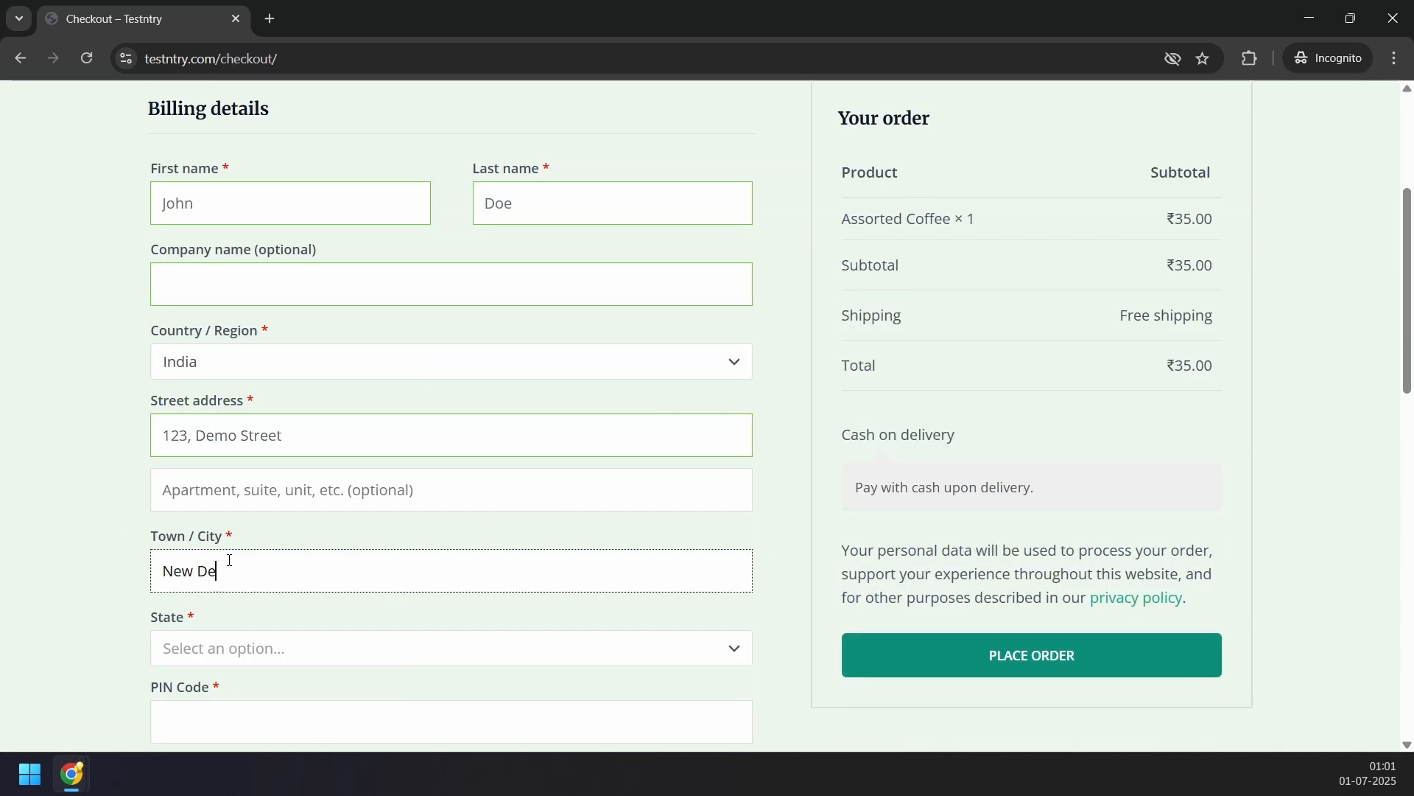
type("lhi")
scroll(229, 560, "down", 3)
left_click(265, 431)
type("delhi")
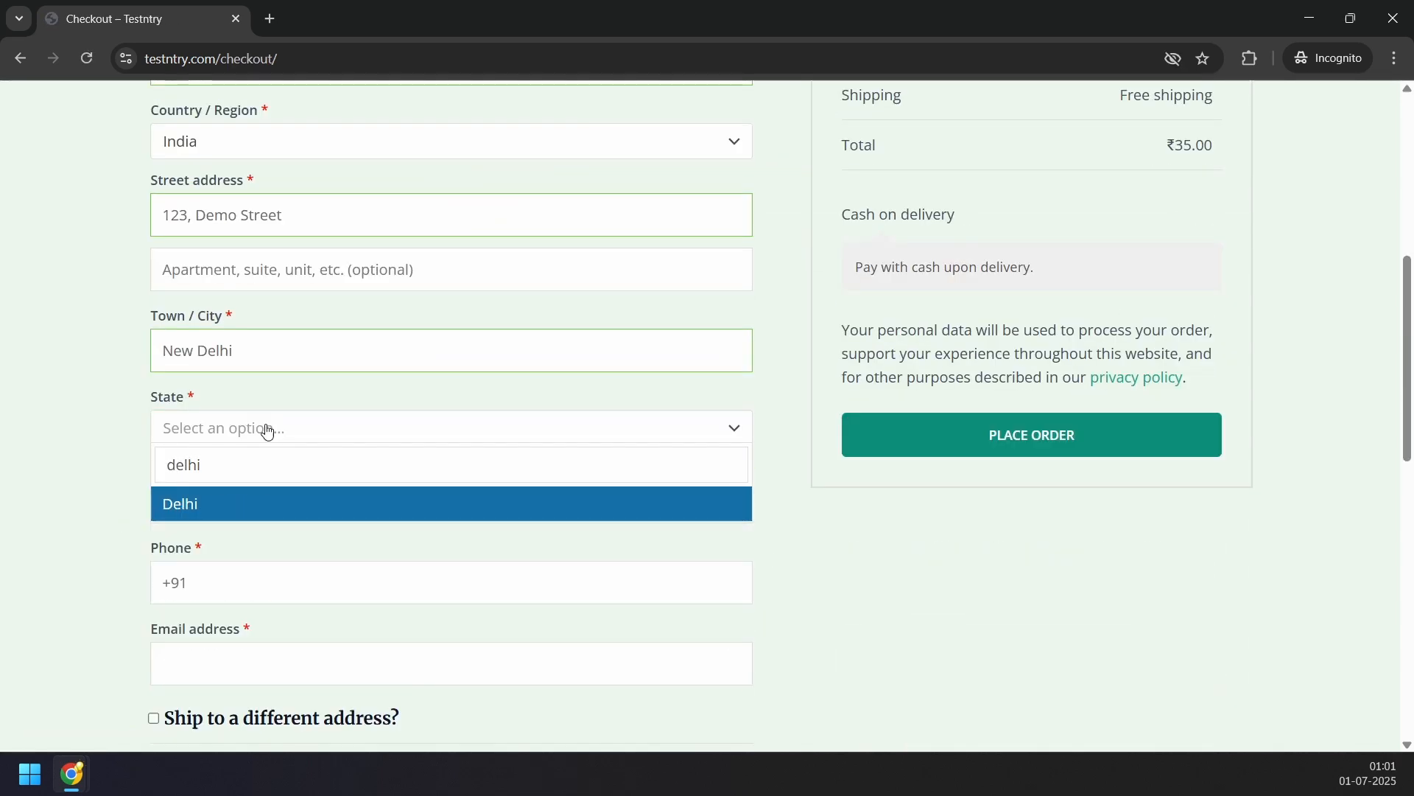
left_click(237, 504)
left_click(236, 506)
type("900035")
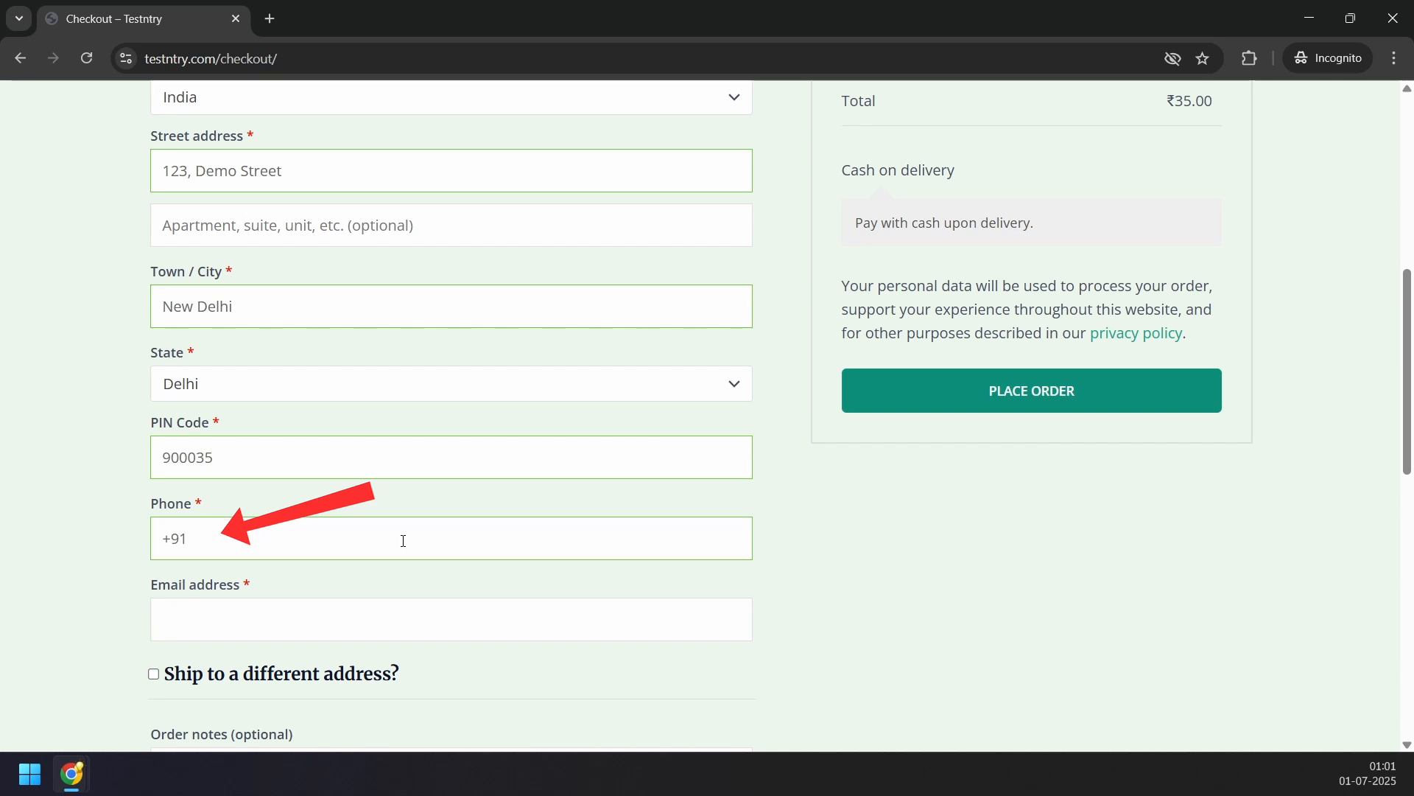
Enter the customer's phone number with the +91 country code and the e-mail address, then place the order.
left_click(404, 540)
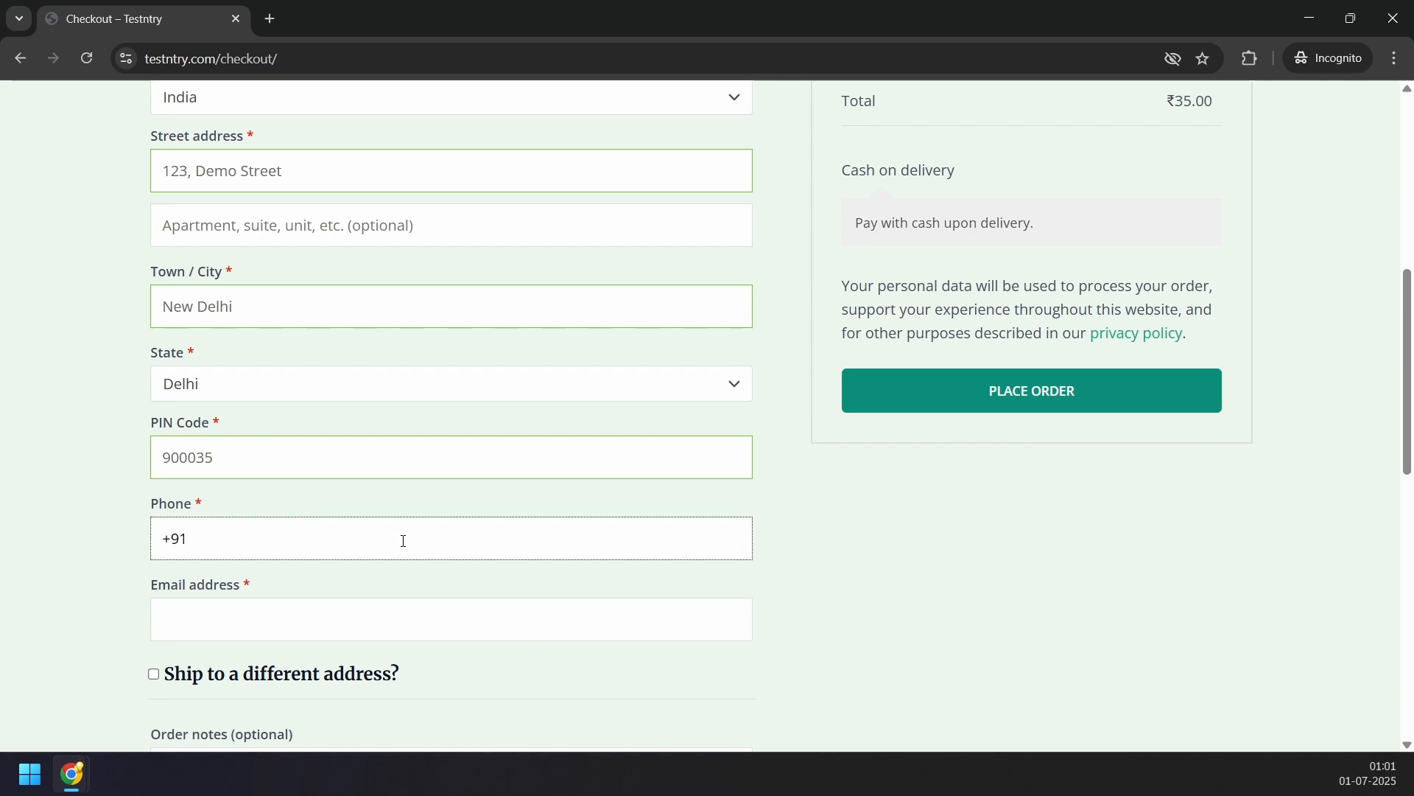
type("1234567890")
left_click(397, 619)
left_click(379, 671)
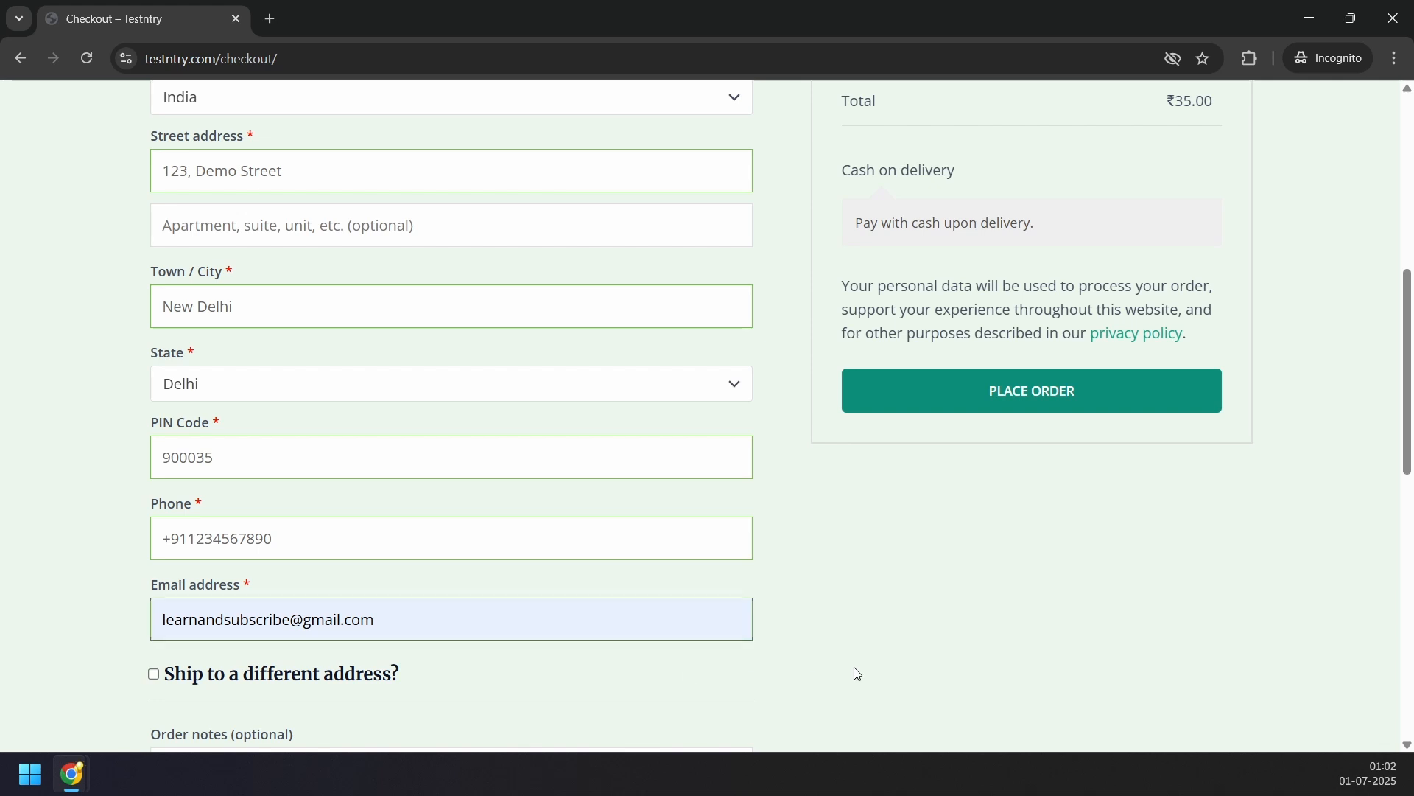
scroll(859, 675, "down", 2)
scroll(852, 670, "up", 2)
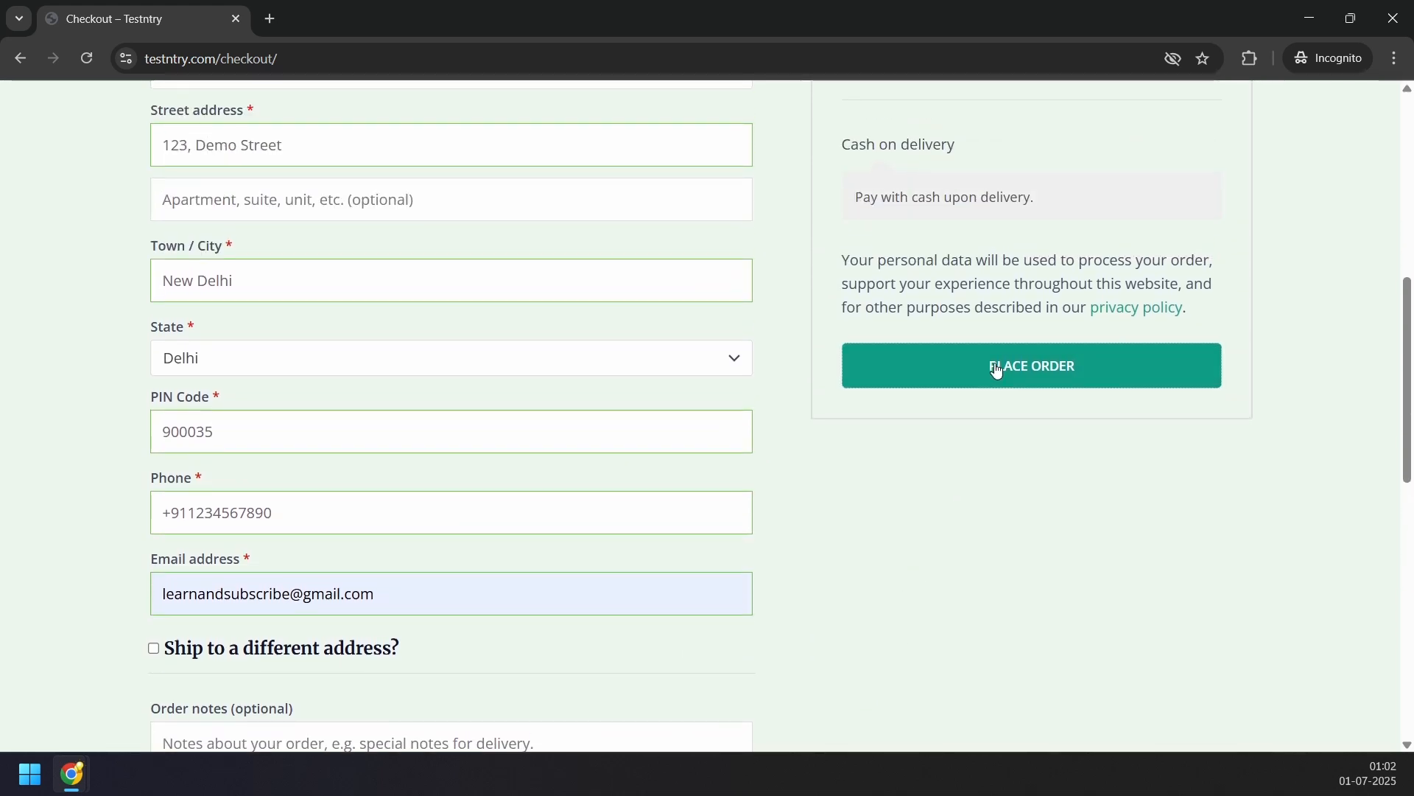
left_click(996, 369)
scroll(1296, 647, "down", 1)
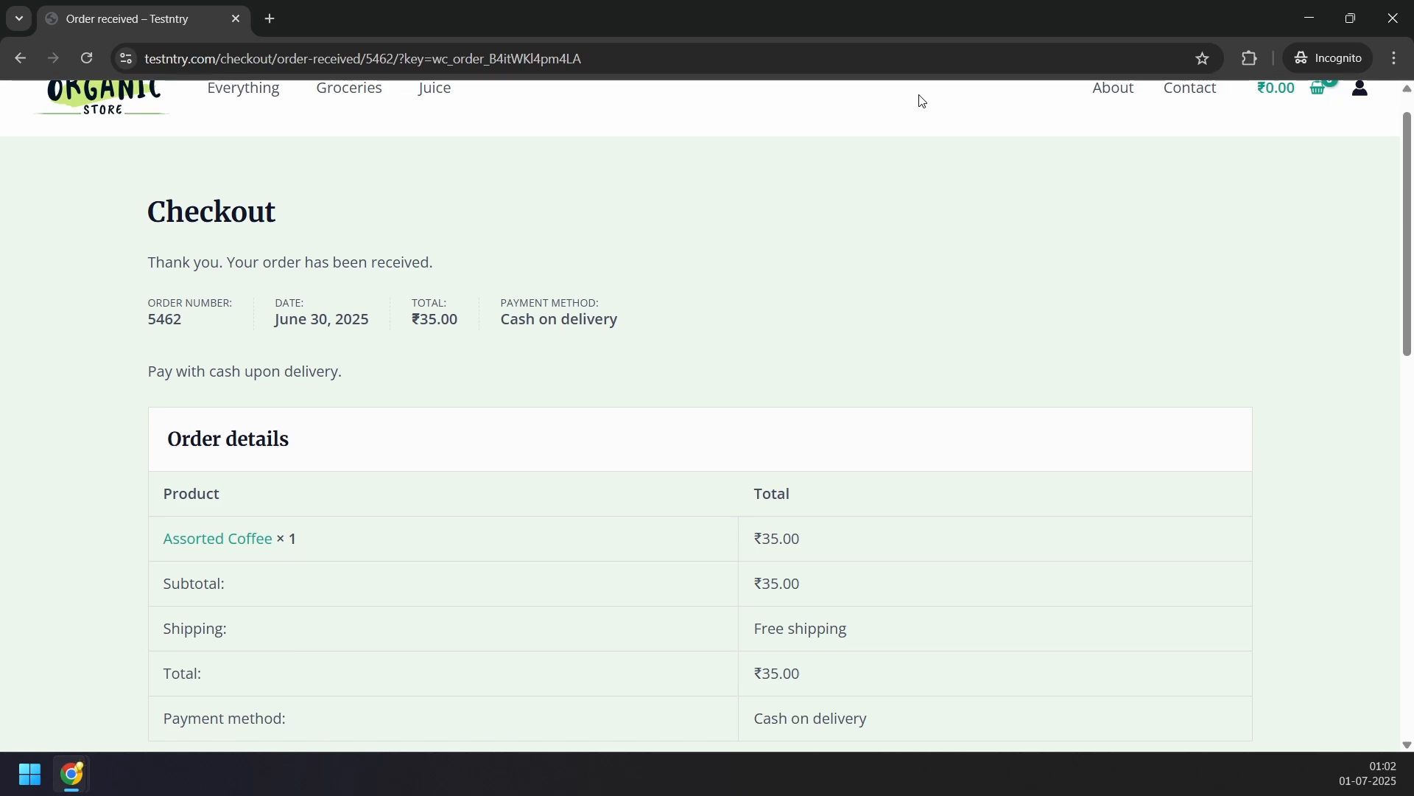
Switch back to Make and examine the output bundles of the New Event and Get an Order modules.
key("alt+Tab")
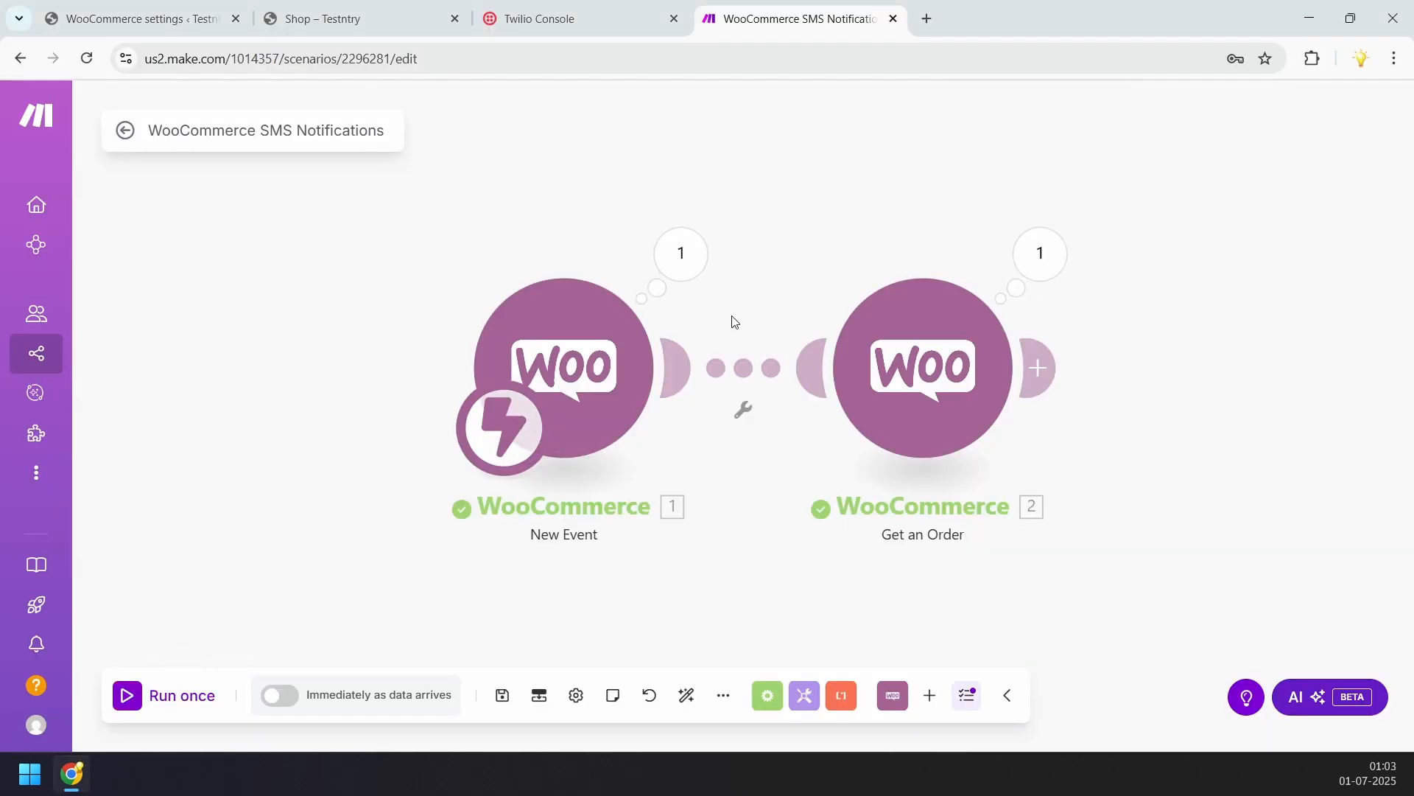
left_click(680, 253)
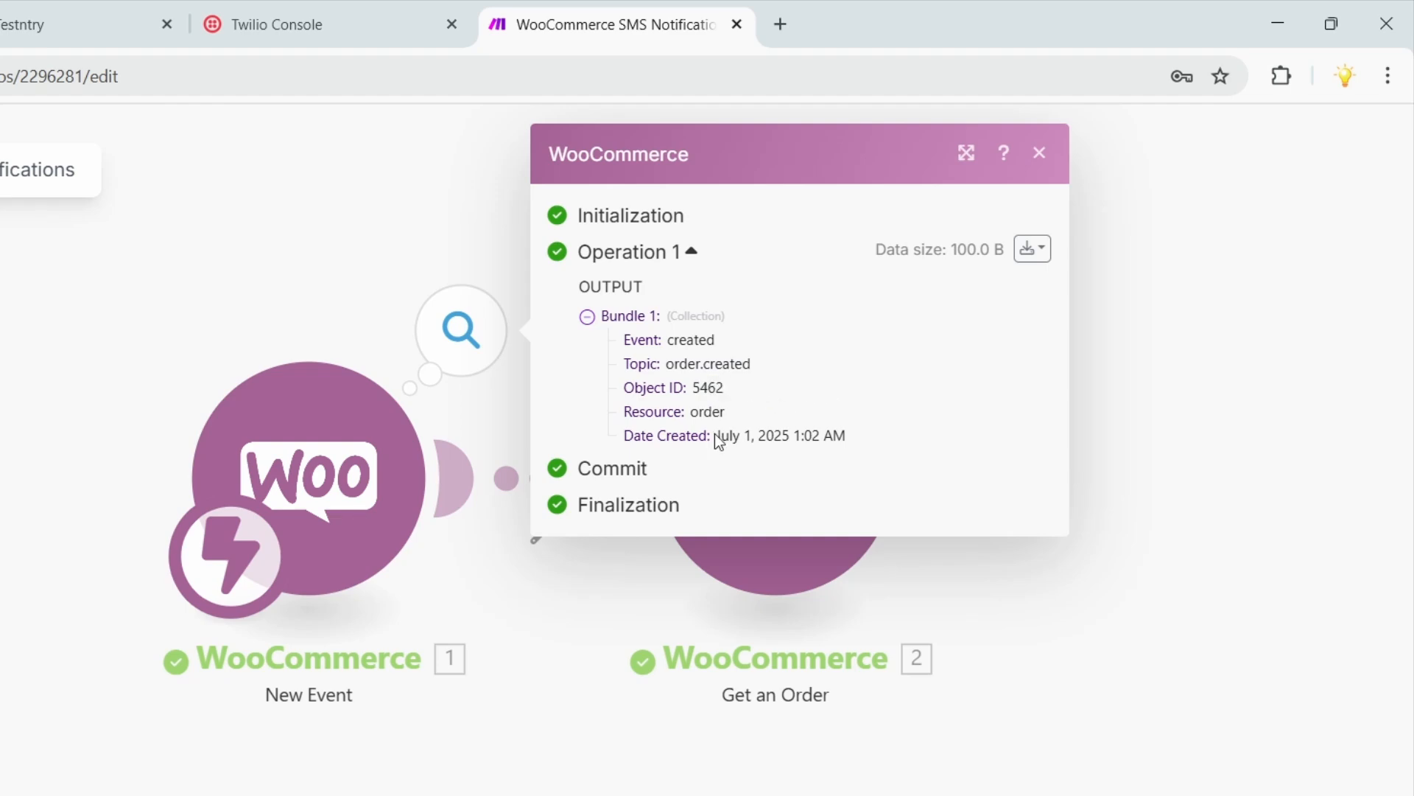
left_click_drag(714, 435, 850, 435)
key("Escape")
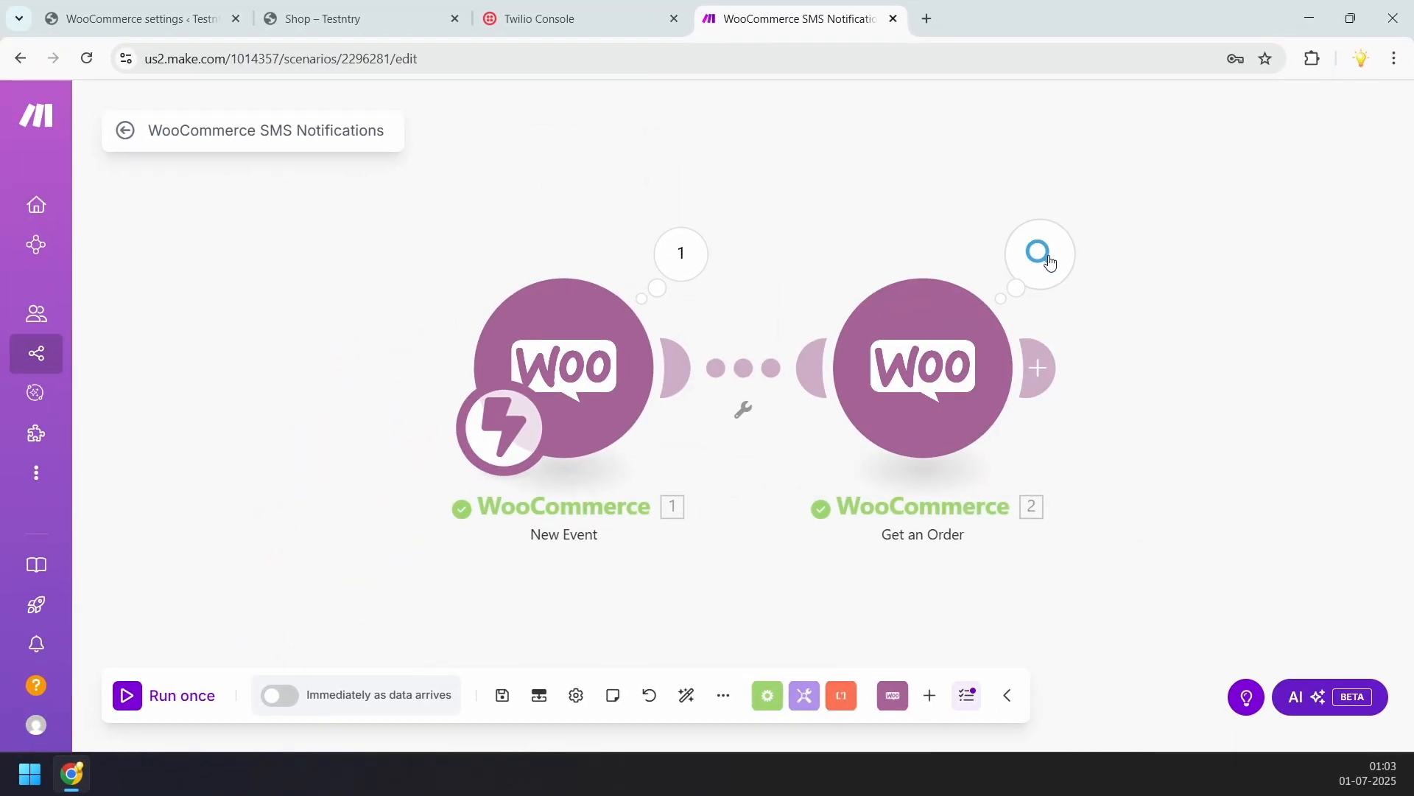
left_click(1050, 263)
scroll(840, 356, "down", 3)
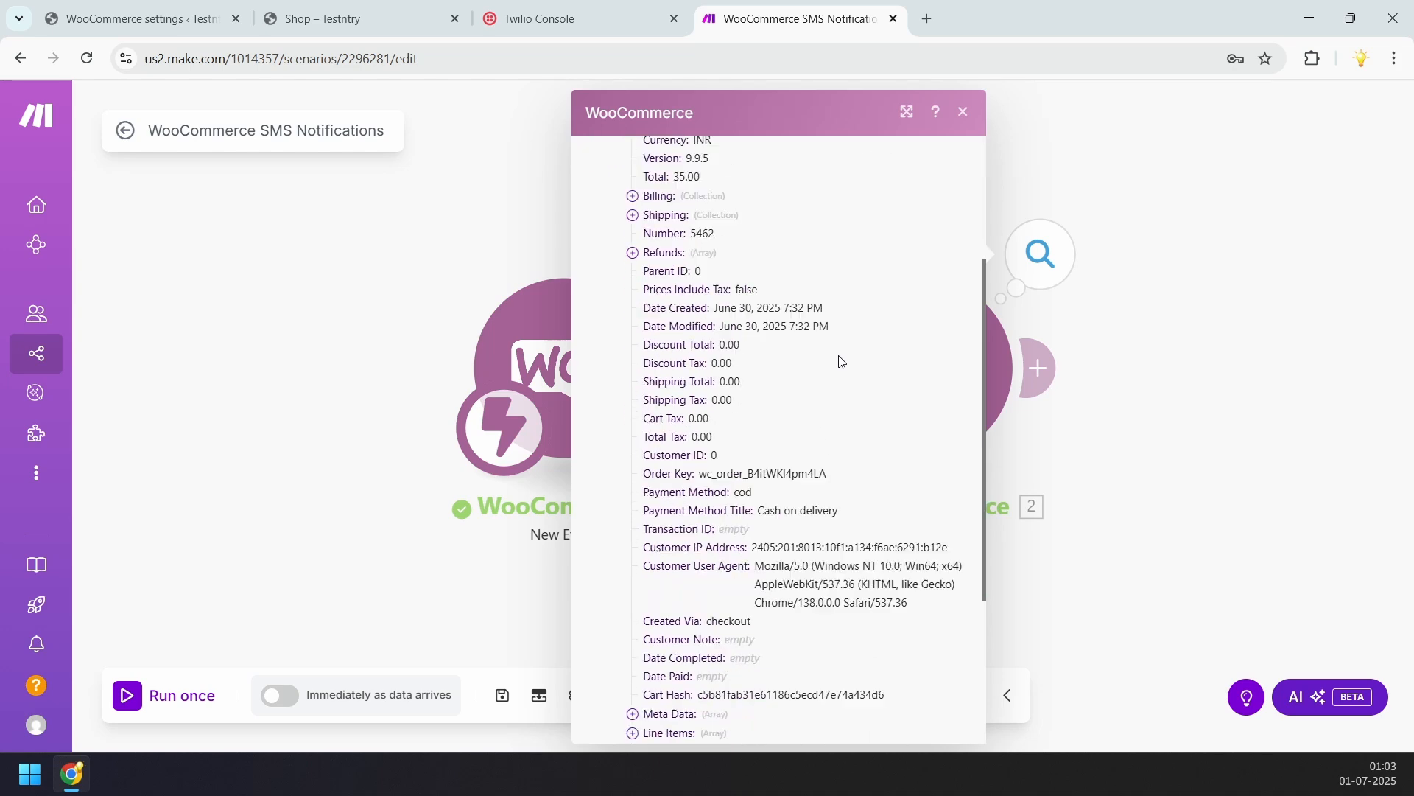
scroll(637, 324, "up", 3)
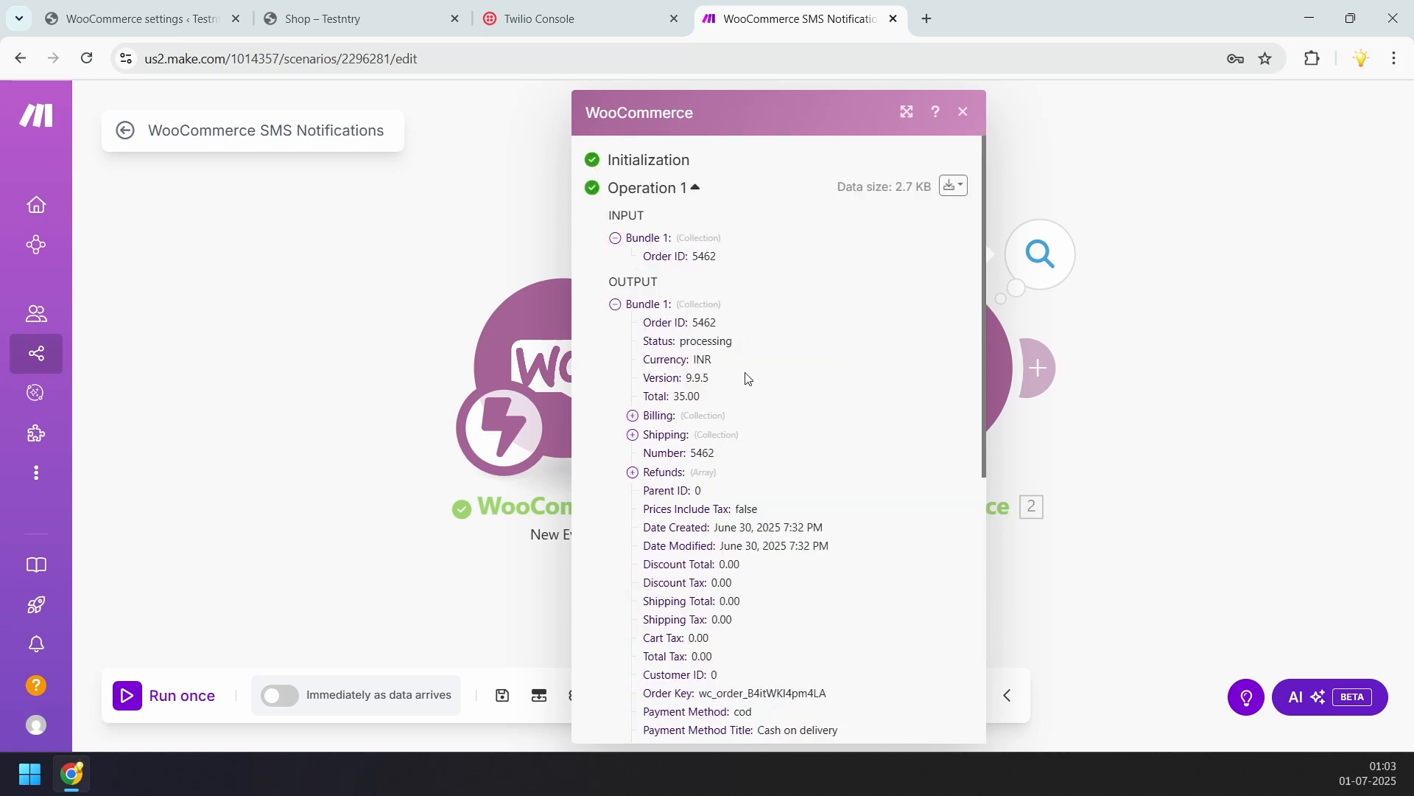
scroll(746, 377, "down", 6)
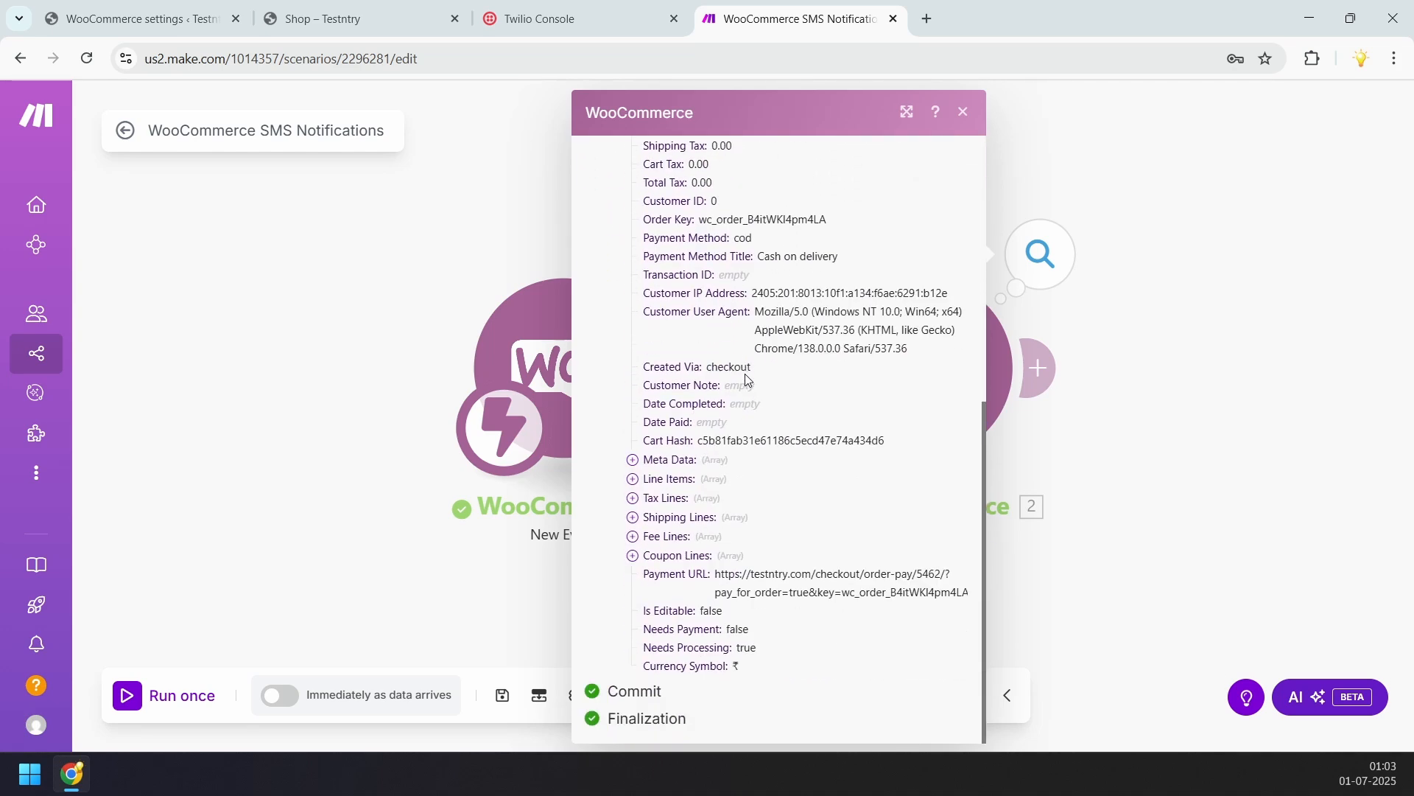
scroll(745, 373, "up", 6)
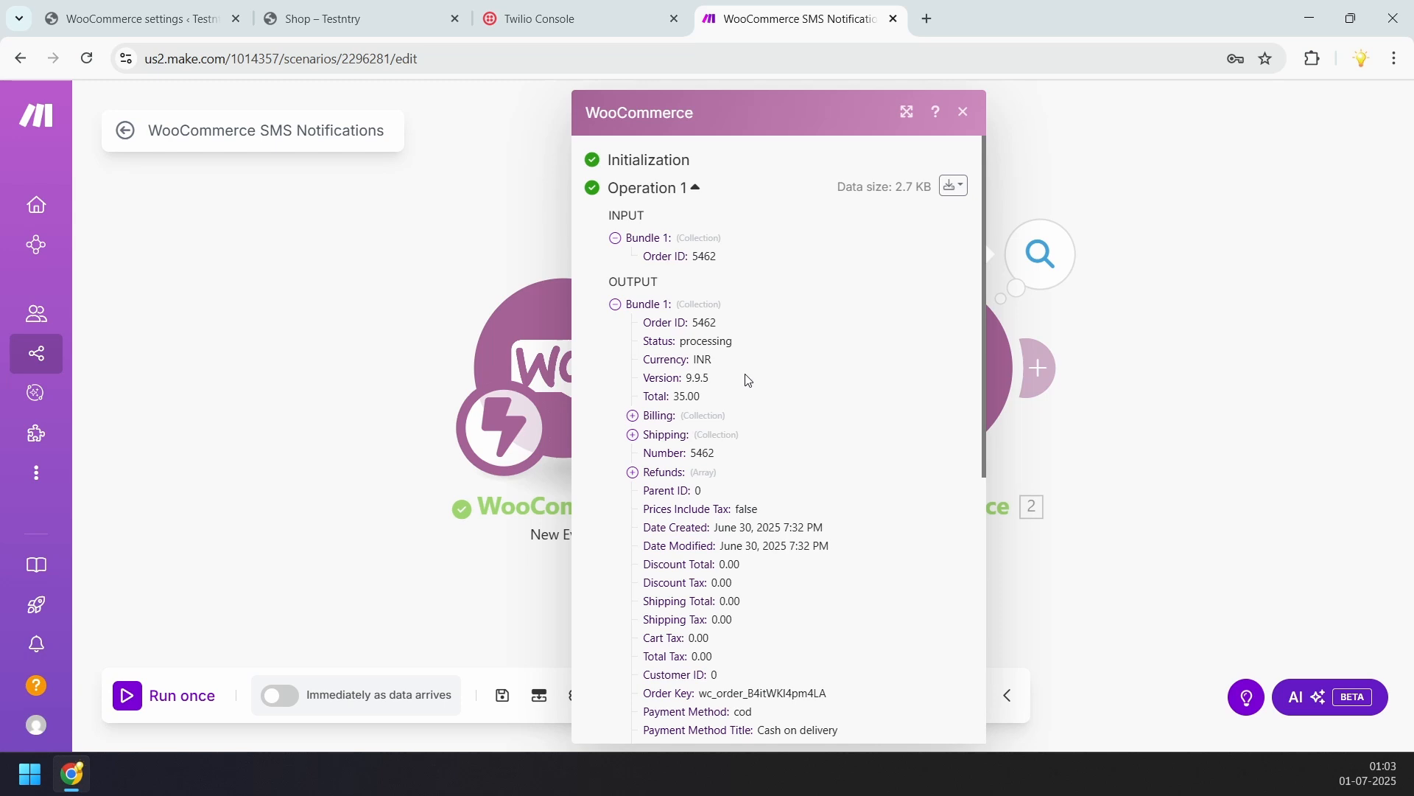
left_click(1134, 462)
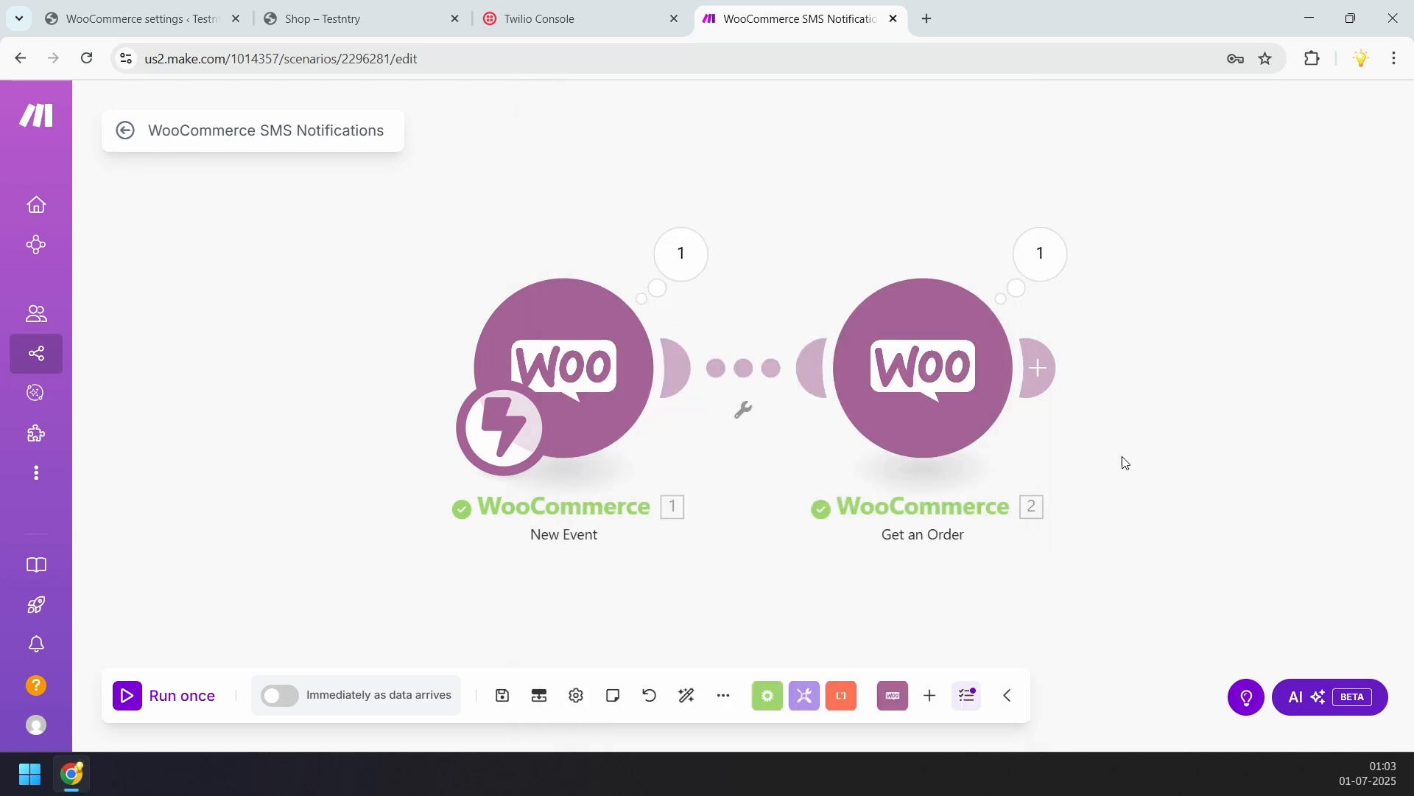
Add a Twilio Create a Message module after the Get an Order module.
left_click(1040, 369)
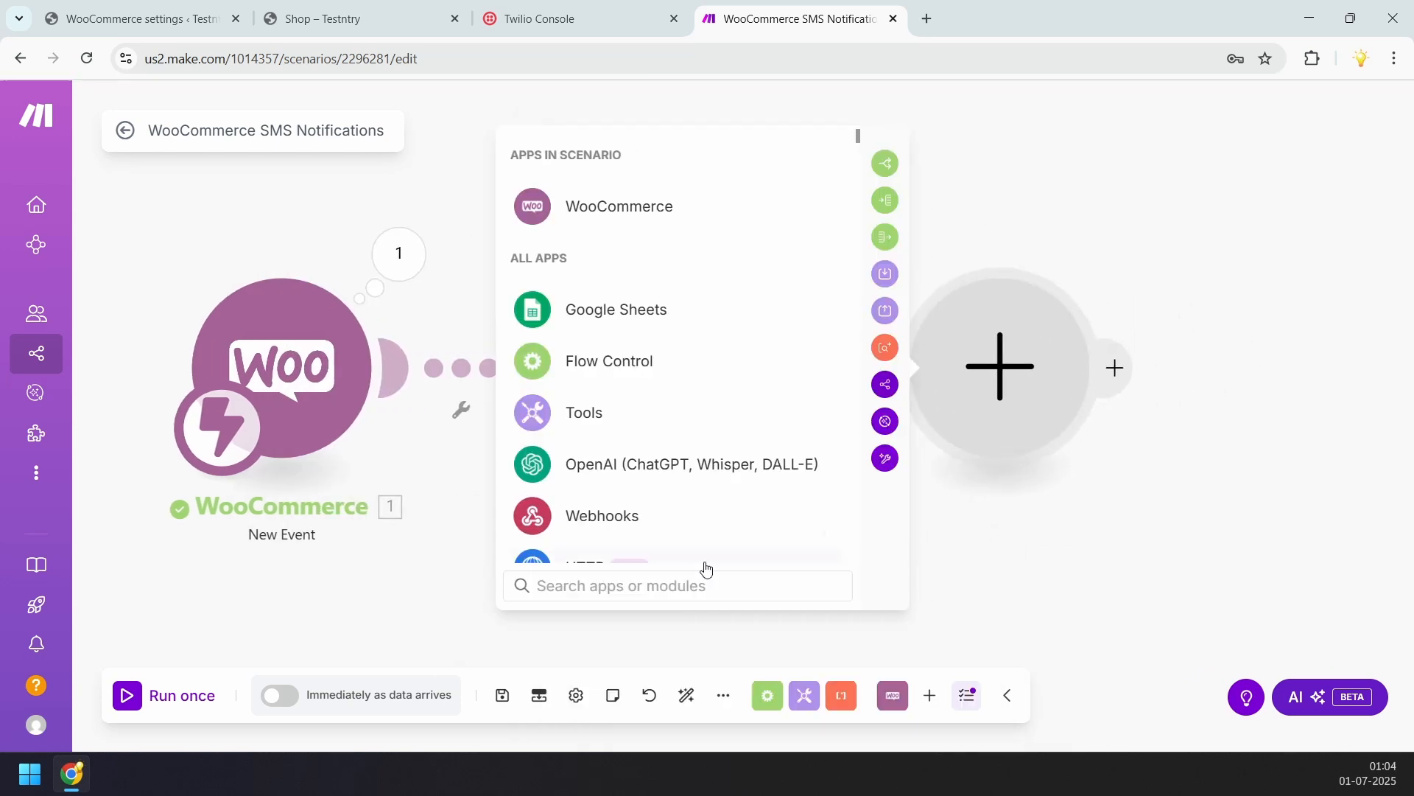
type("twilio")
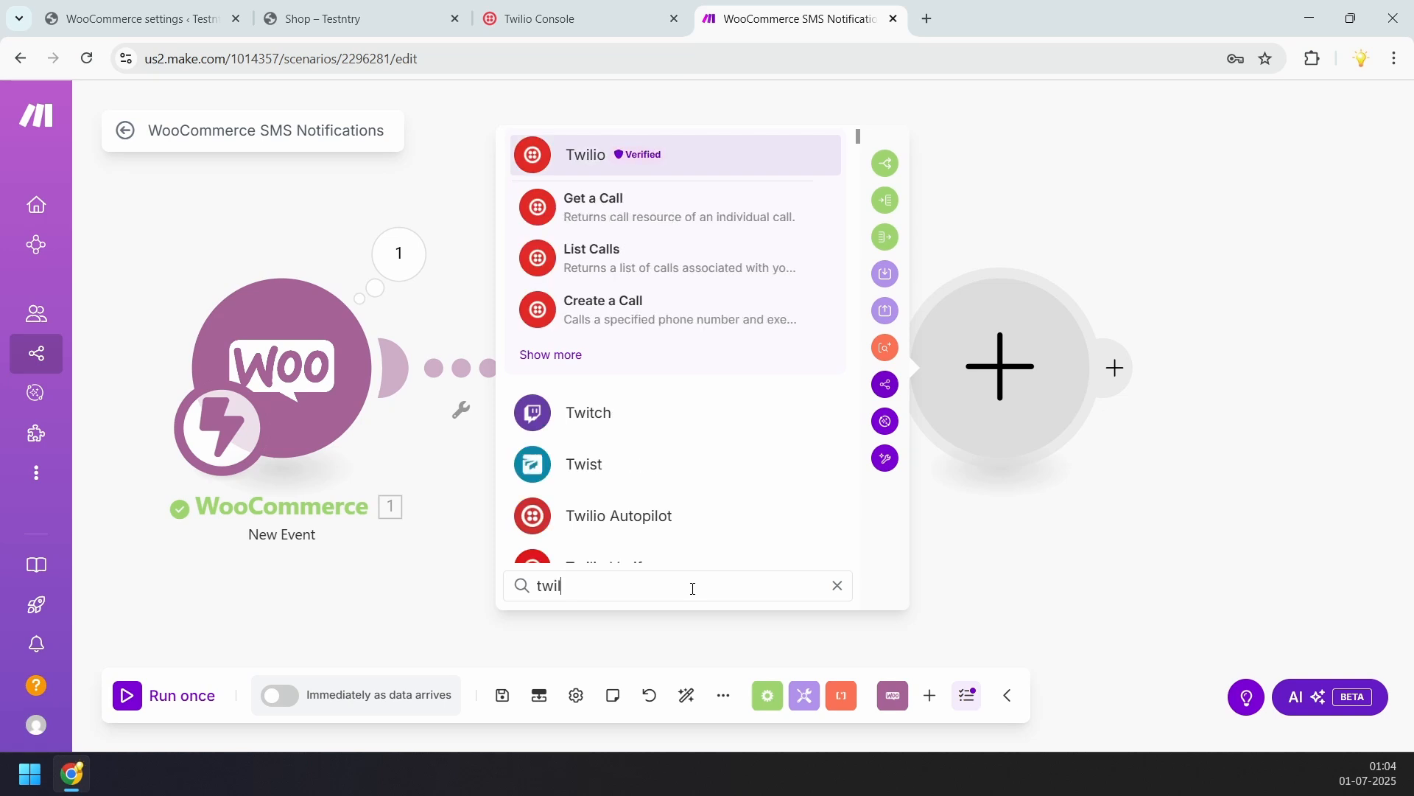
left_click(569, 363)
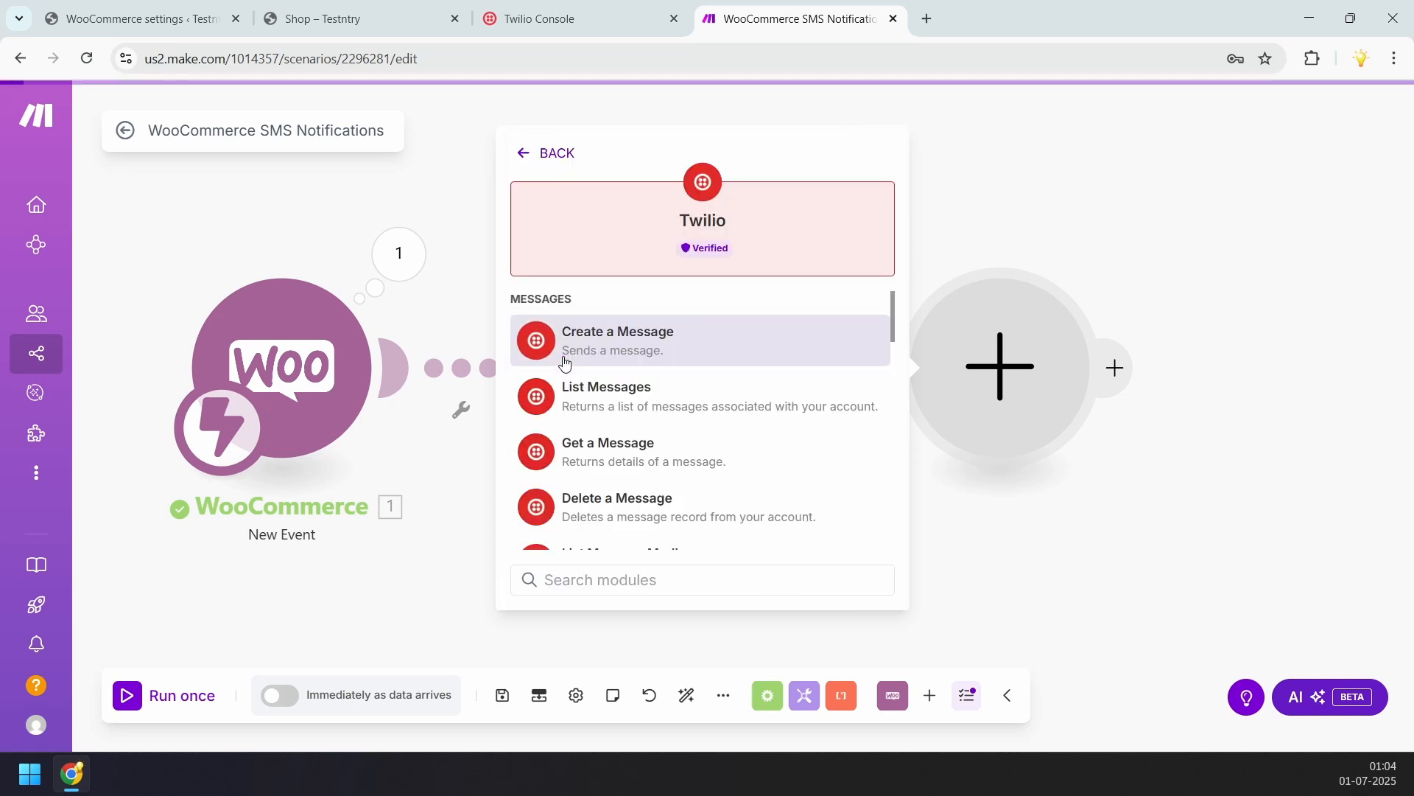
left_click(680, 351)
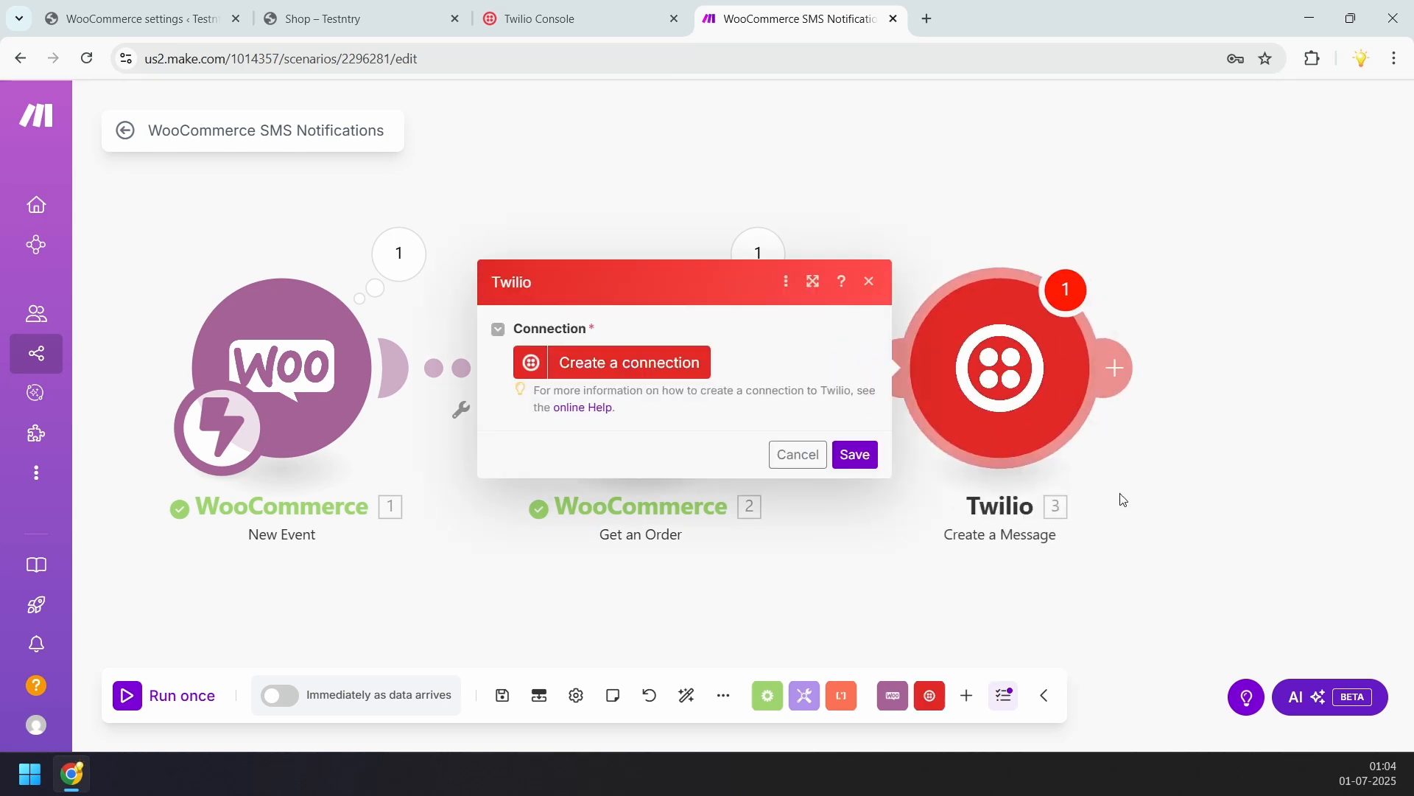
Start a new Twilio connection and copy the Account SID from the Twilio Console into its SID.
left_click(635, 365)
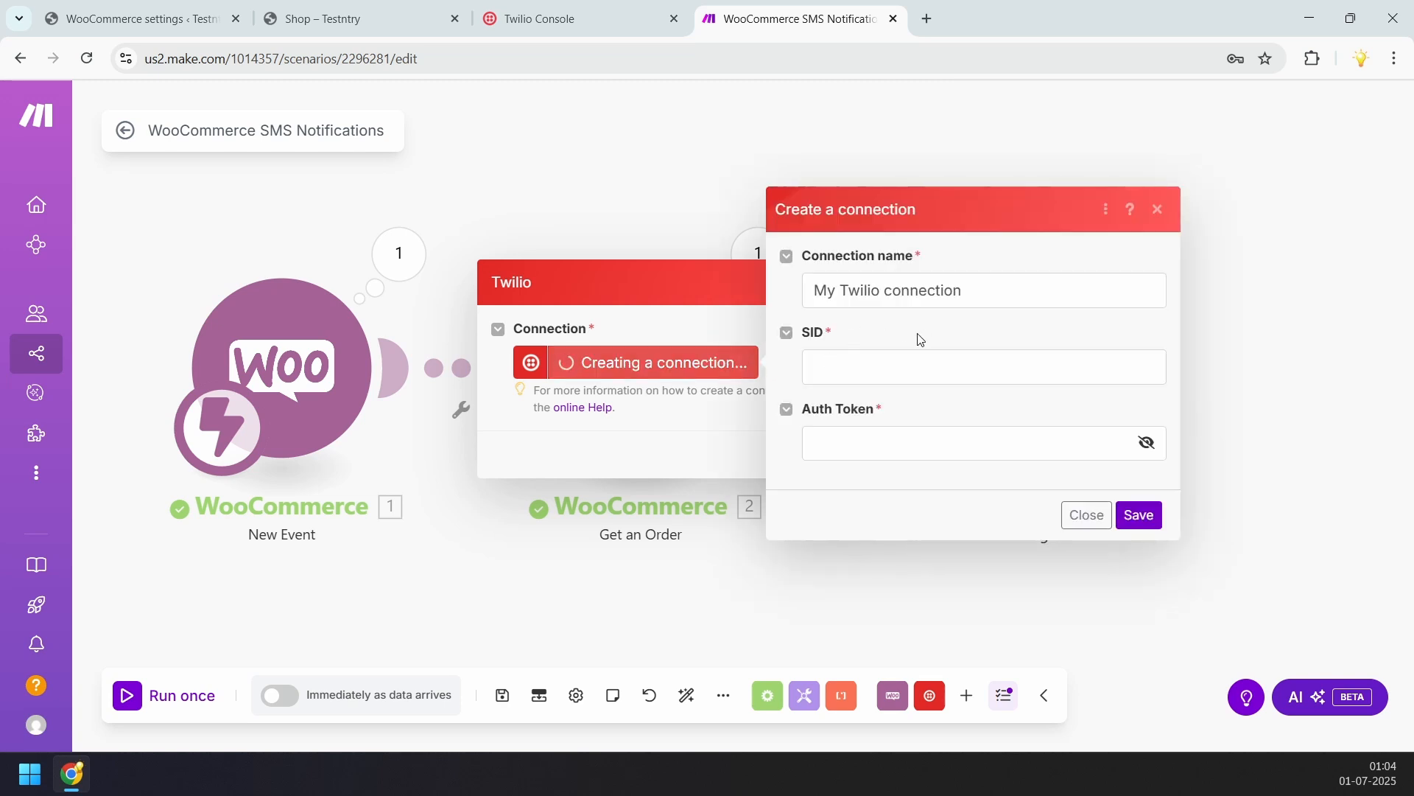
left_click(591, 18)
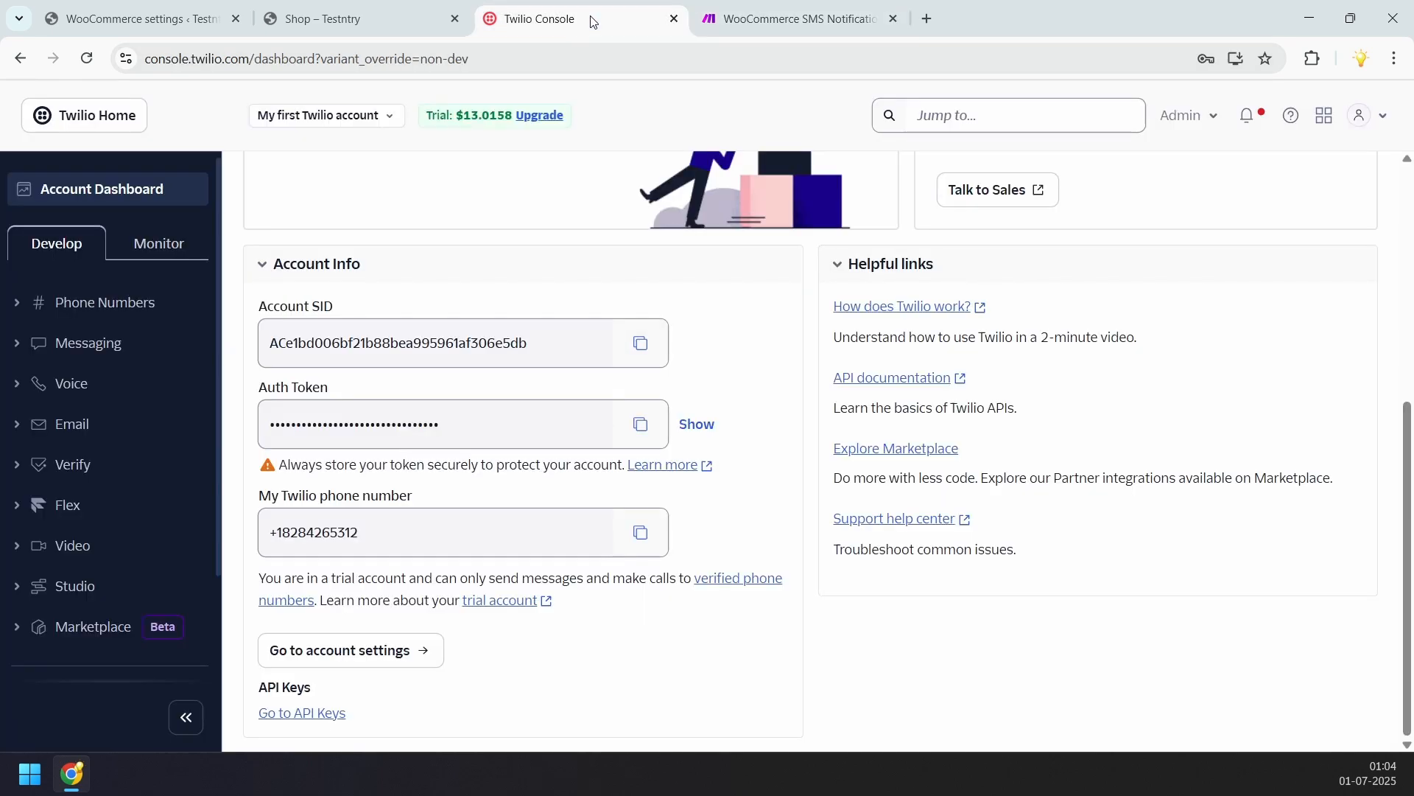
left_click(648, 348)
left_click(803, 16)
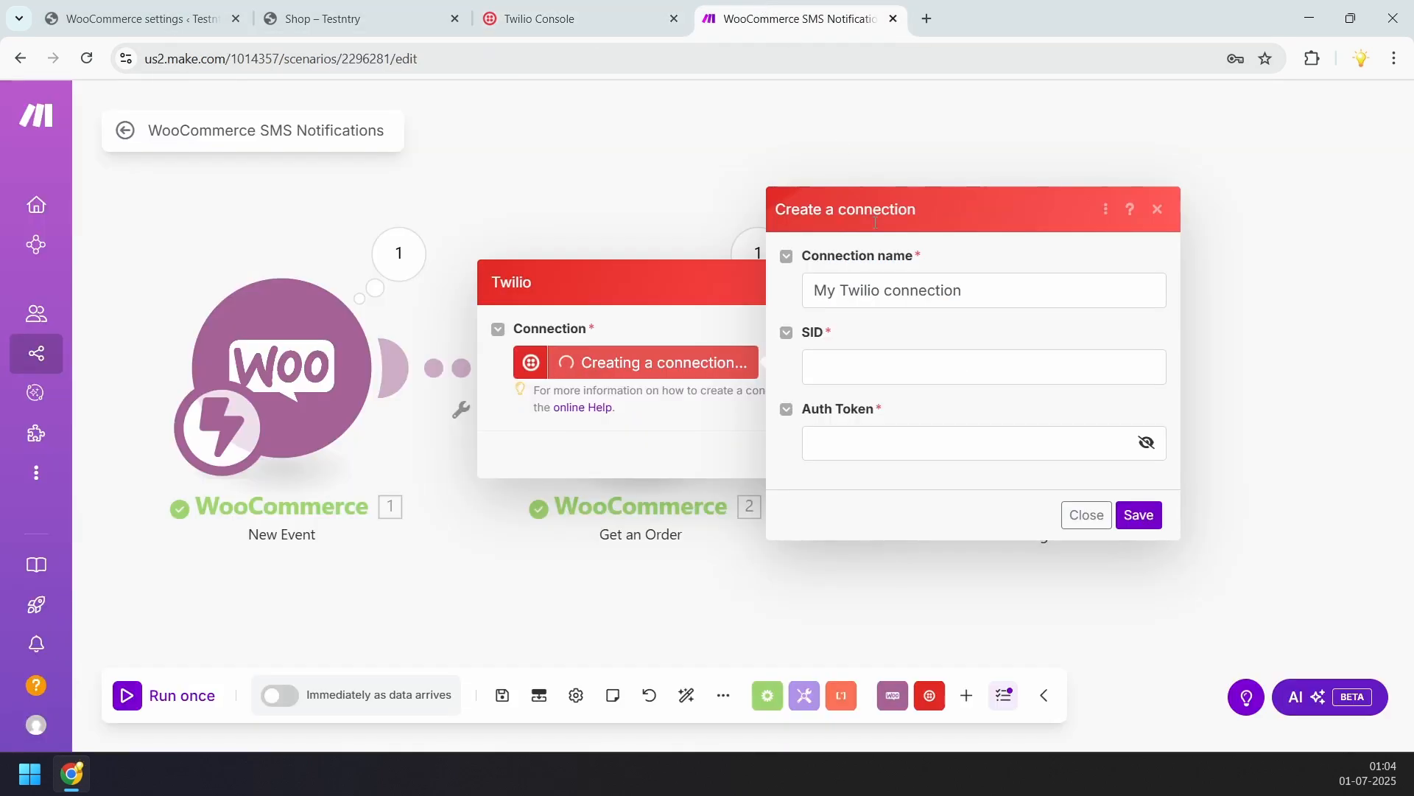
left_click(890, 361)
key("ctrl+v")
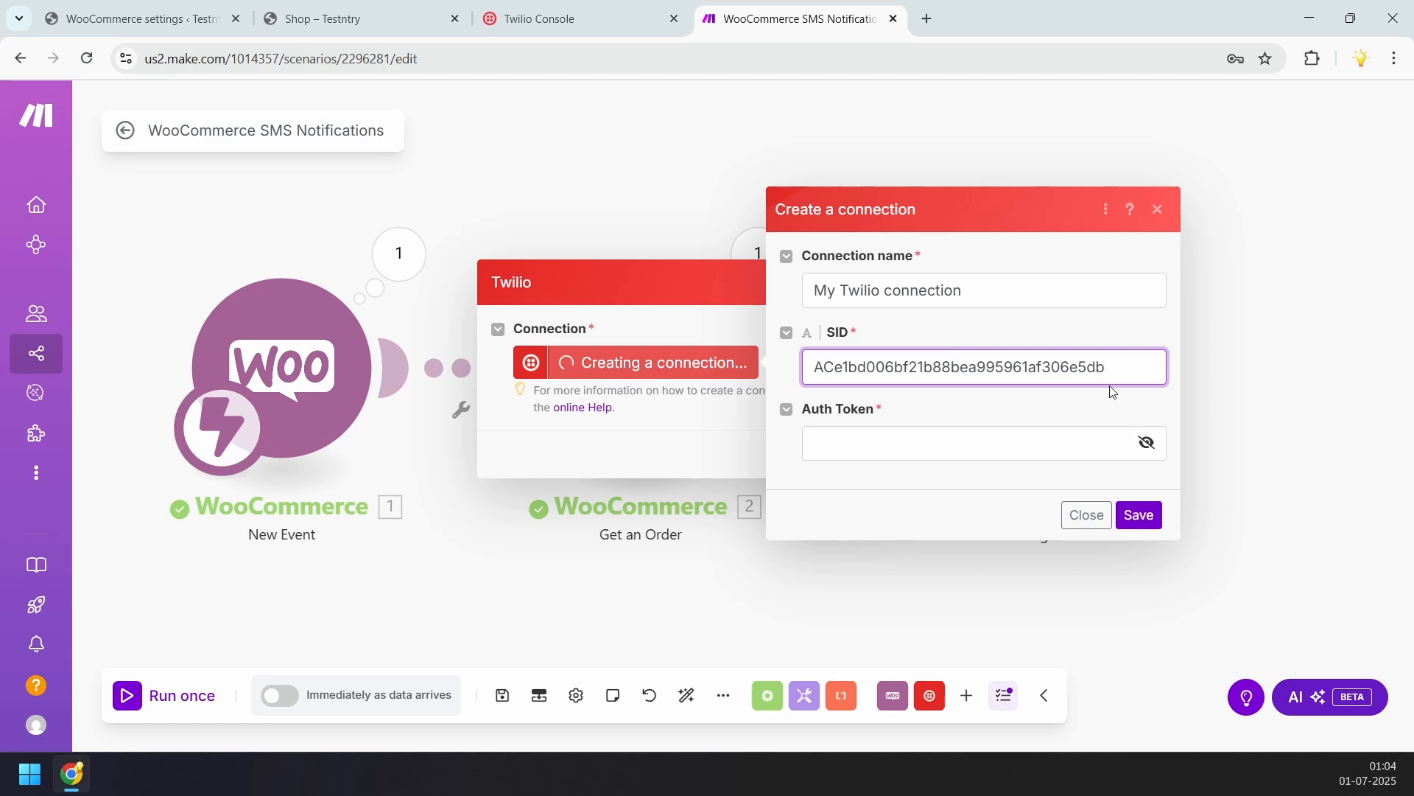
Copy the auth token from the Twilio Console into the Auth Token of the new connection.
left_click(637, 22)
left_click(803, 18)
left_click(891, 443)
key("ctrl+v")
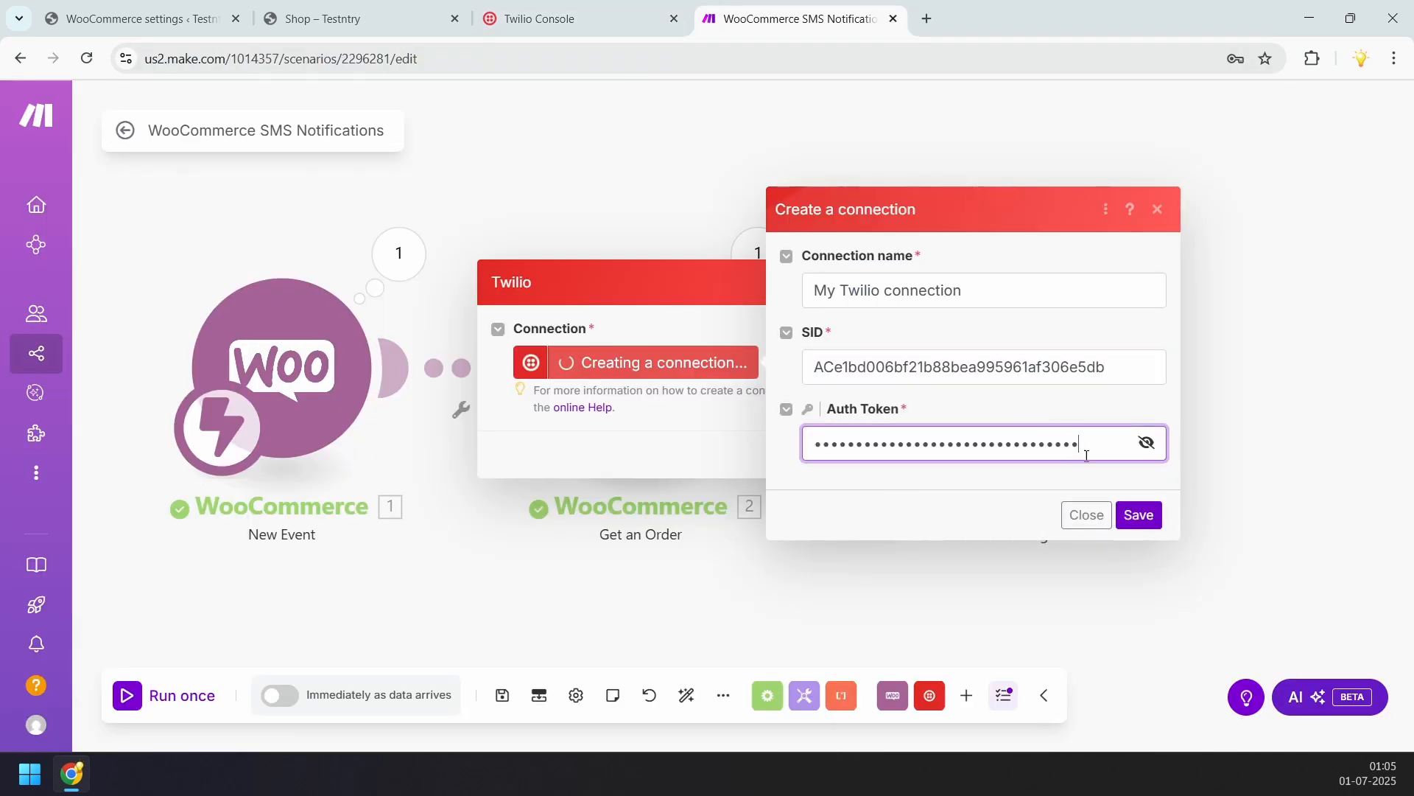
Save the Twilio connection and set messages to be sent from a phone number, choosing the account's Twilio number.
left_click(1139, 515)
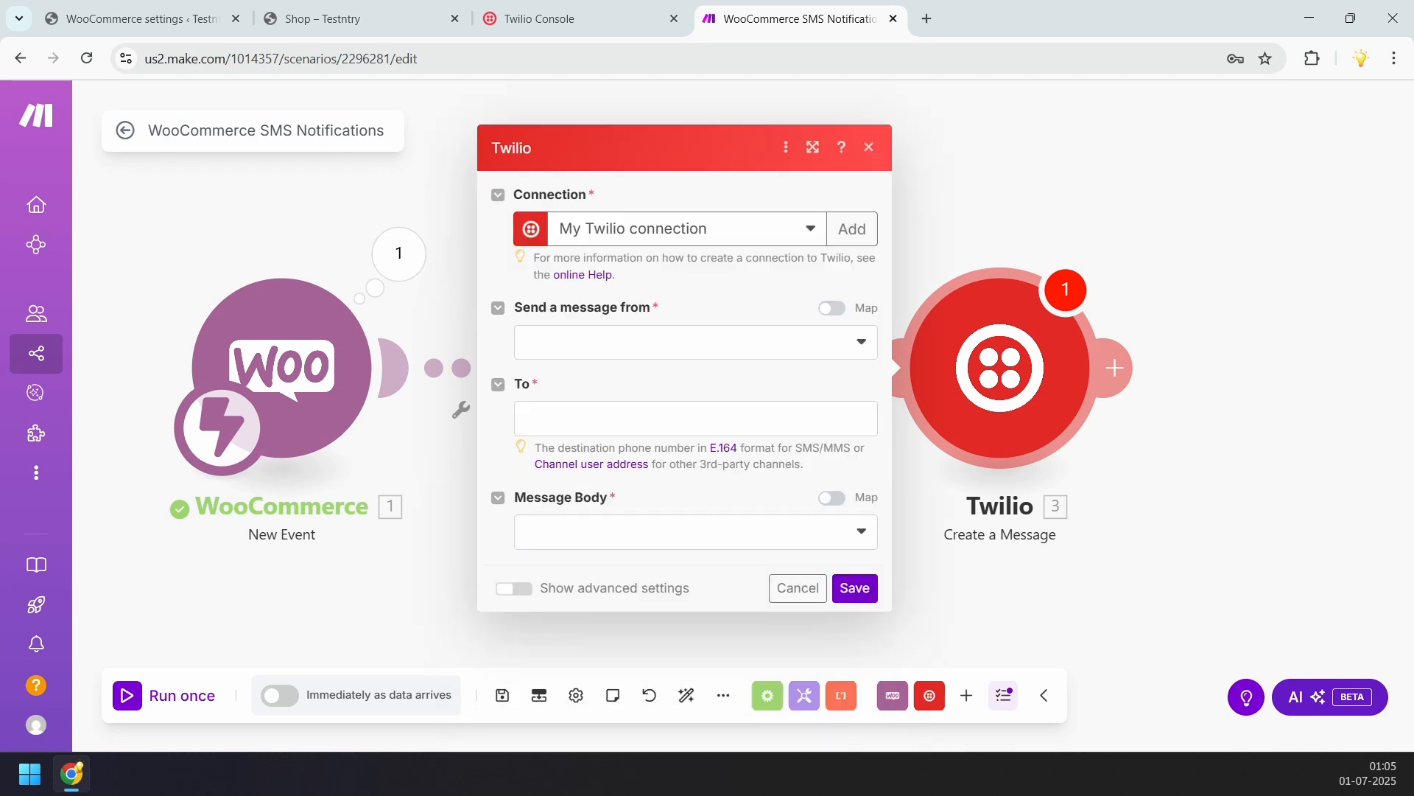
left_click(641, 348)
left_click(635, 374)
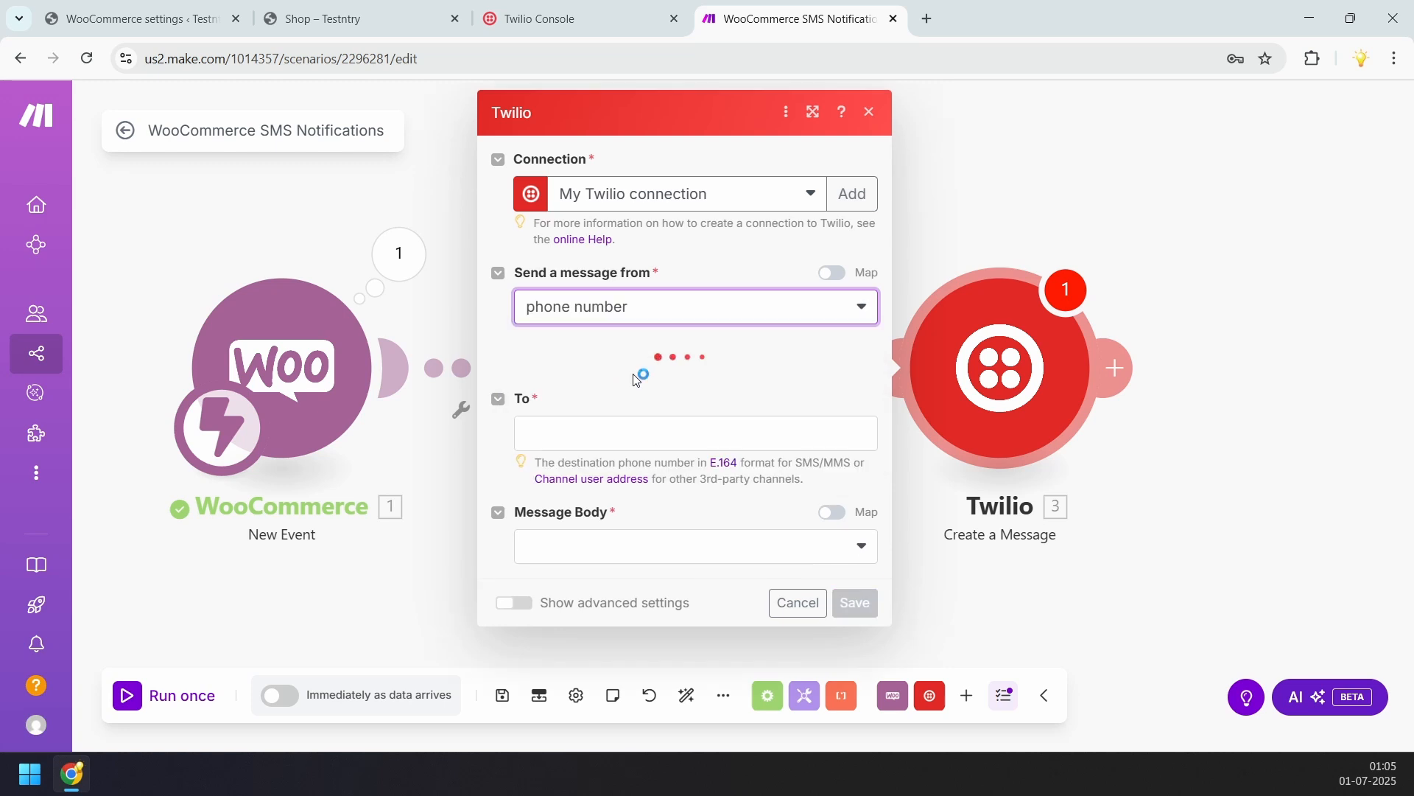
left_click(631, 390)
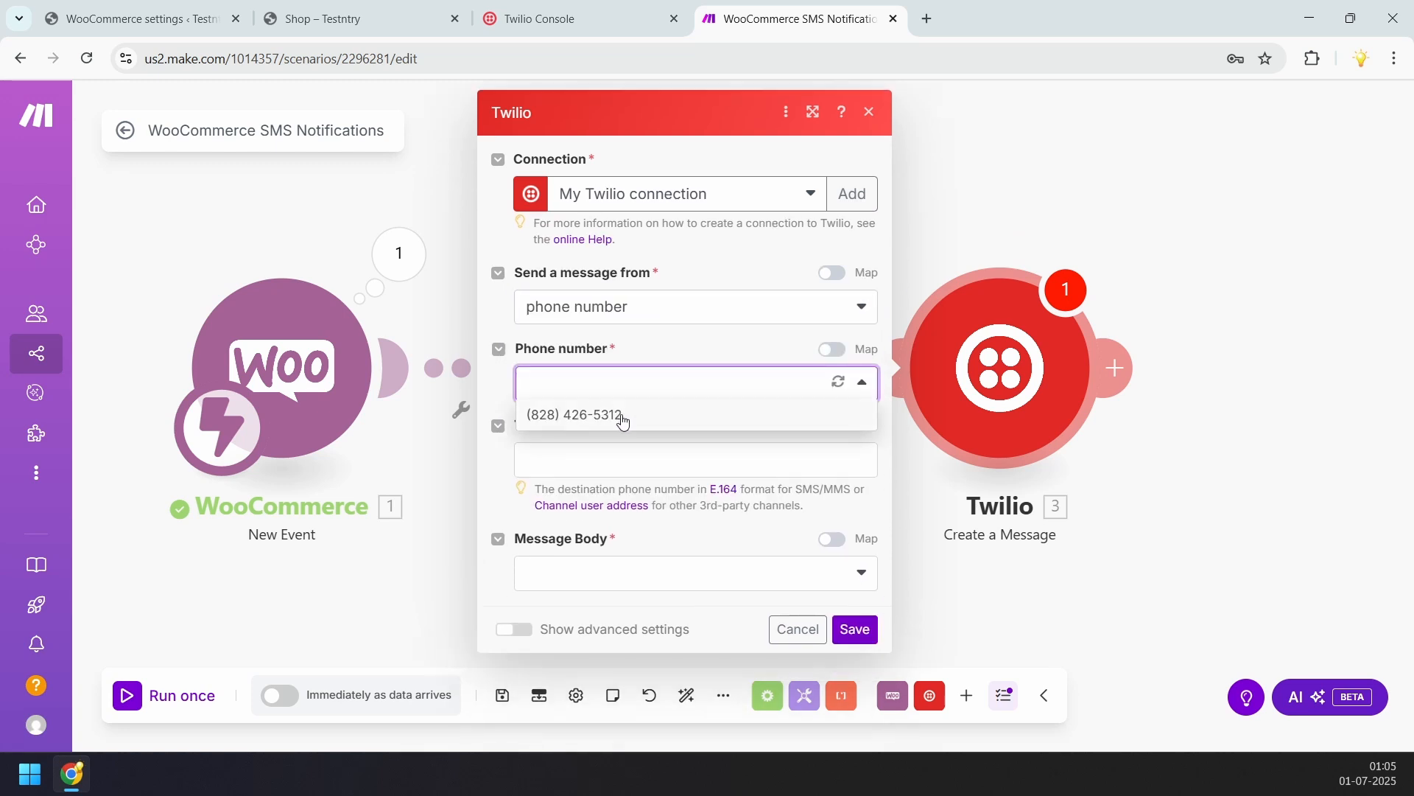
left_click(623, 417)
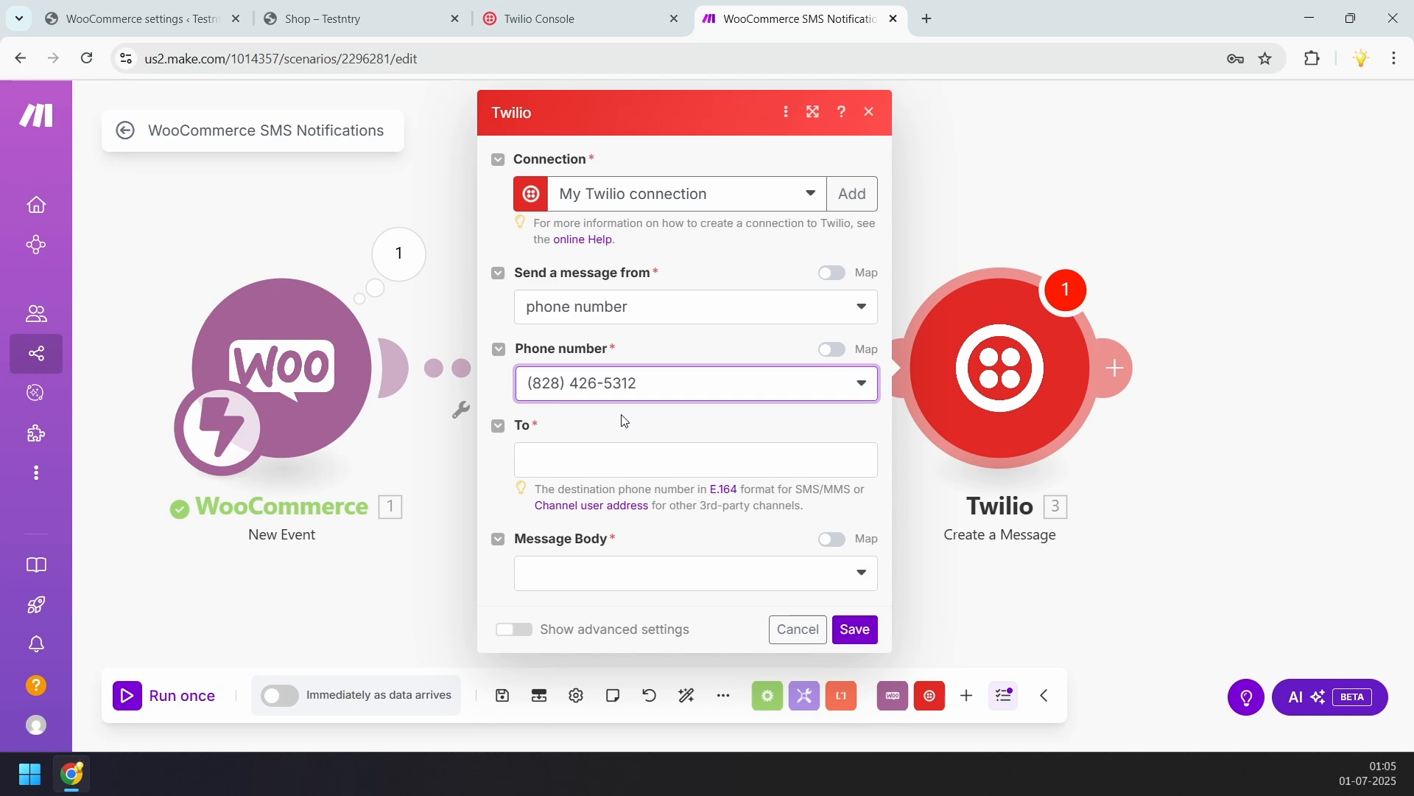
left_click(564, 16)
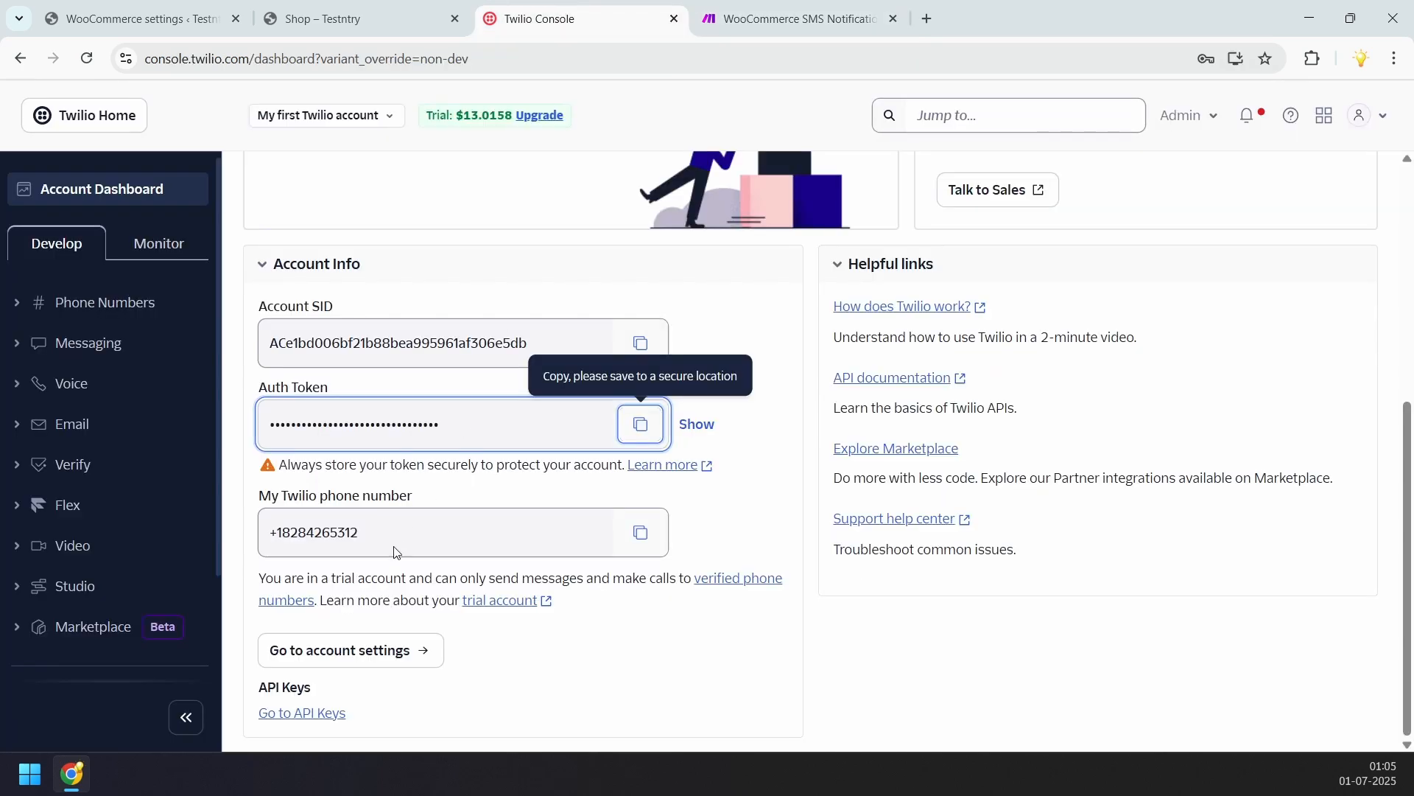
key("ctrl+Tab")
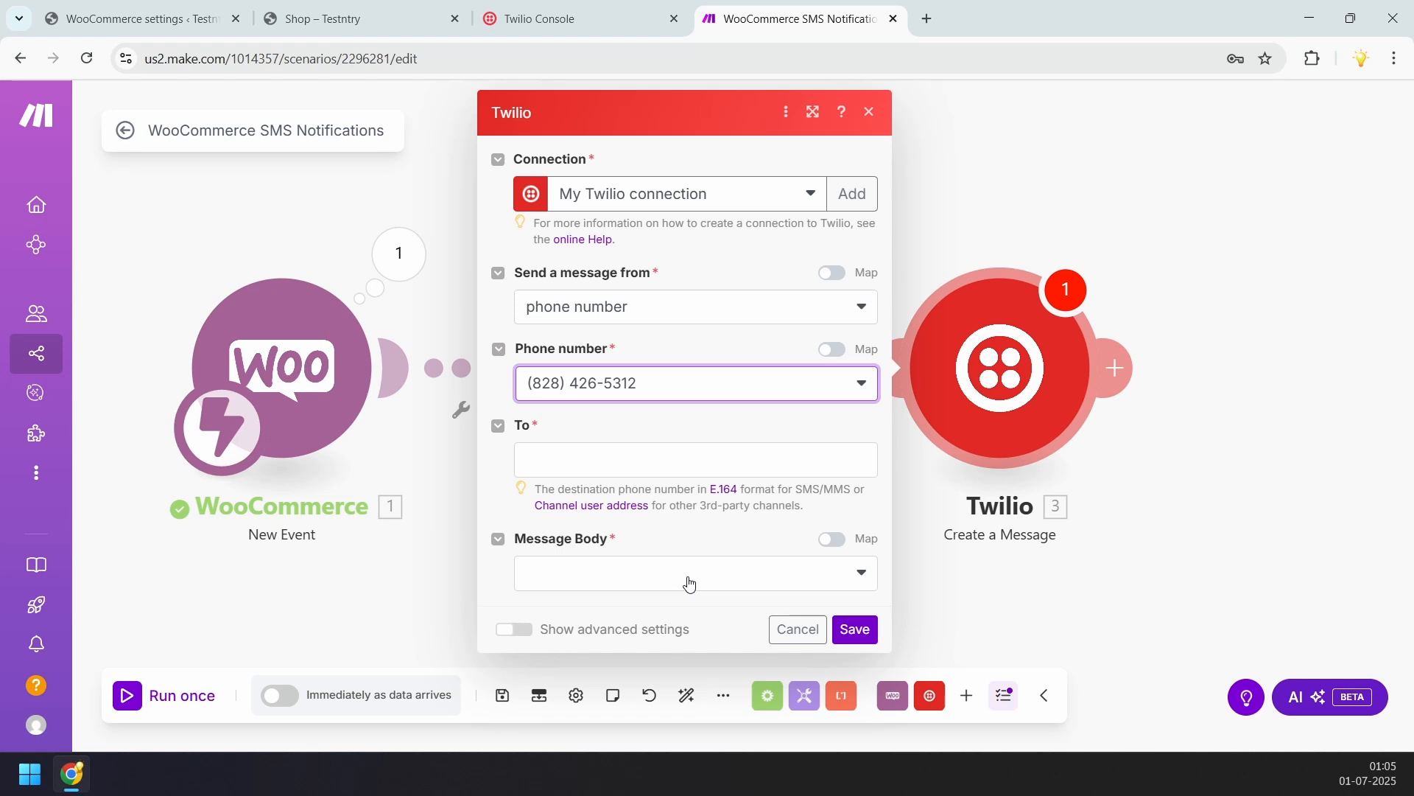
Map Billing: Phone from Get an Order as the recipient and create a message body with an order confirmation template containing bracketed placeholders.
left_click(621, 457)
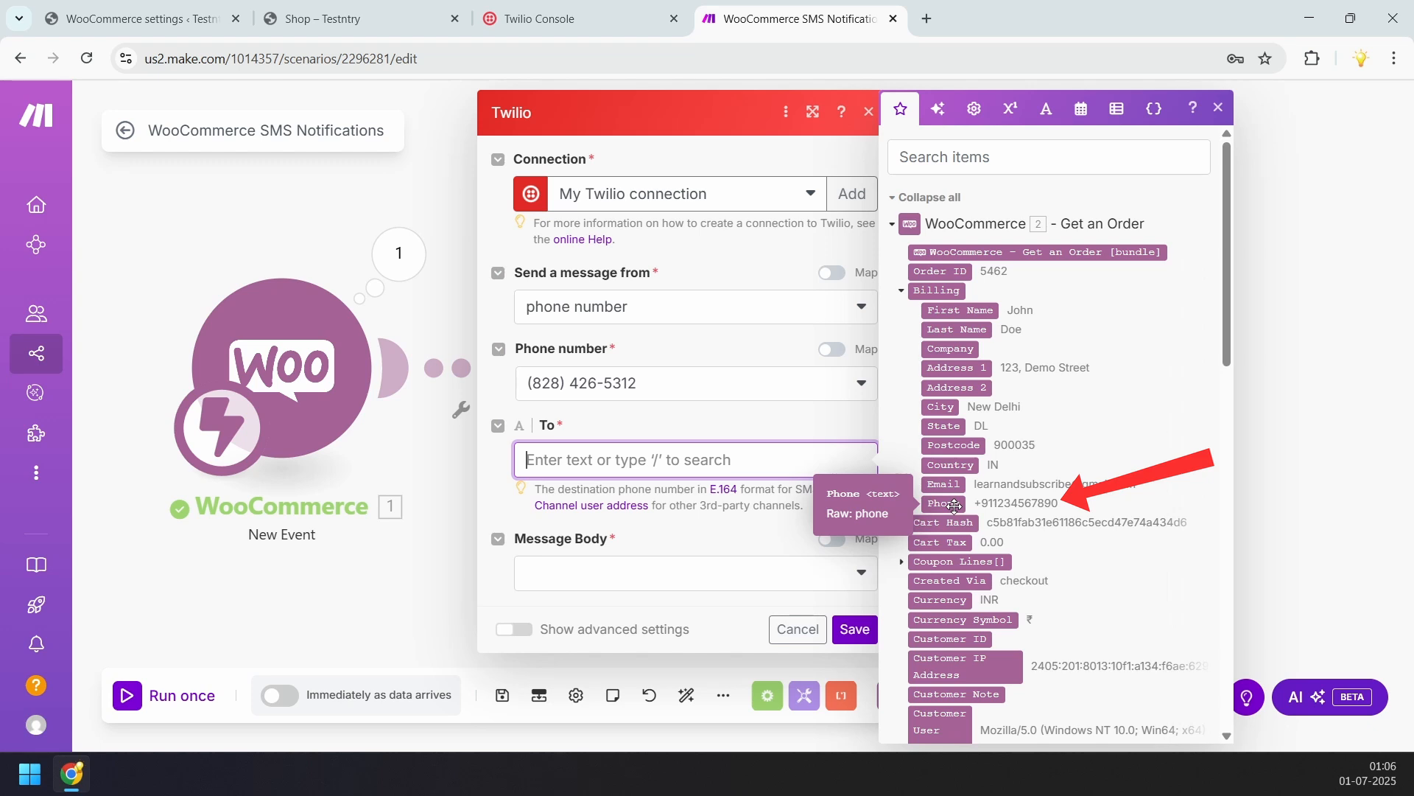
left_click(943, 503)
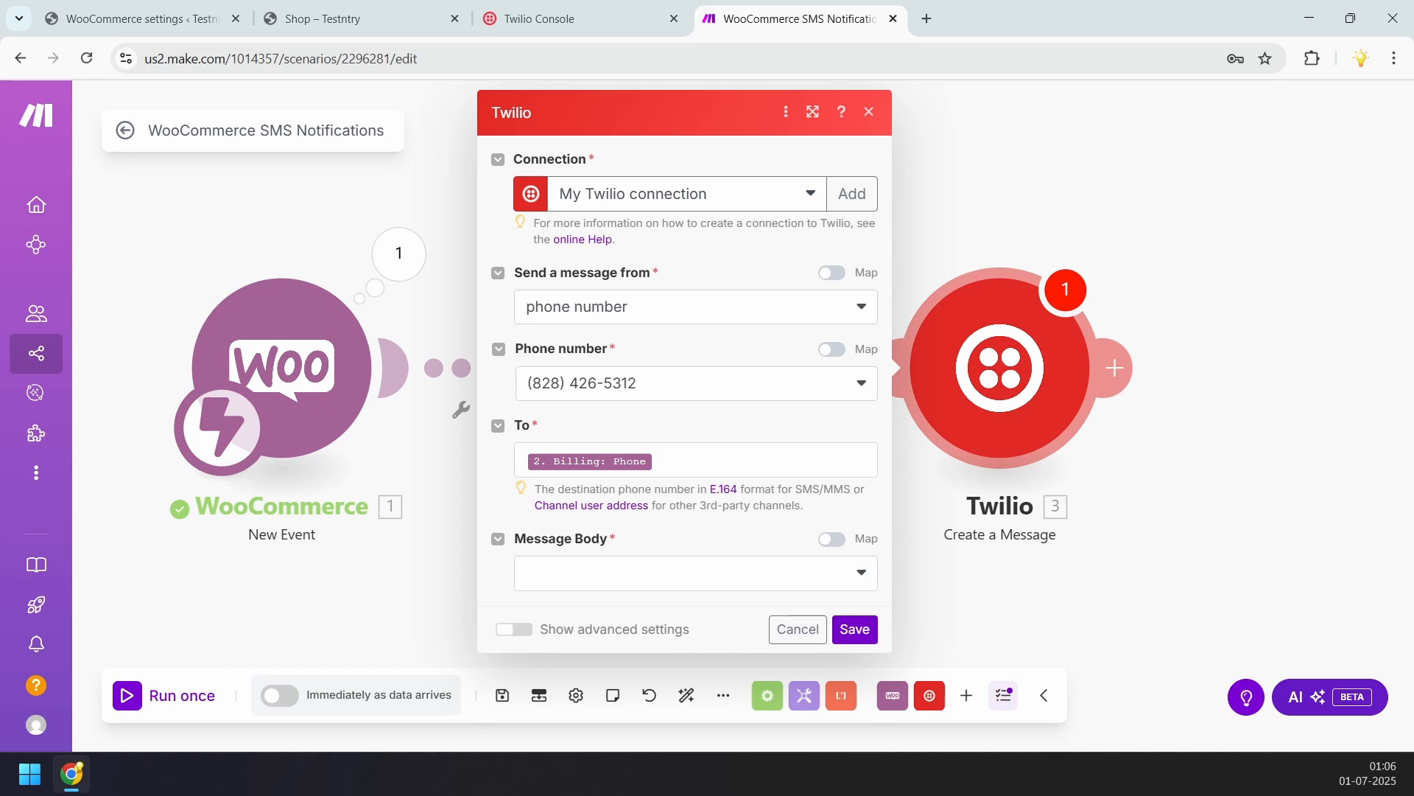
left_click(628, 578)
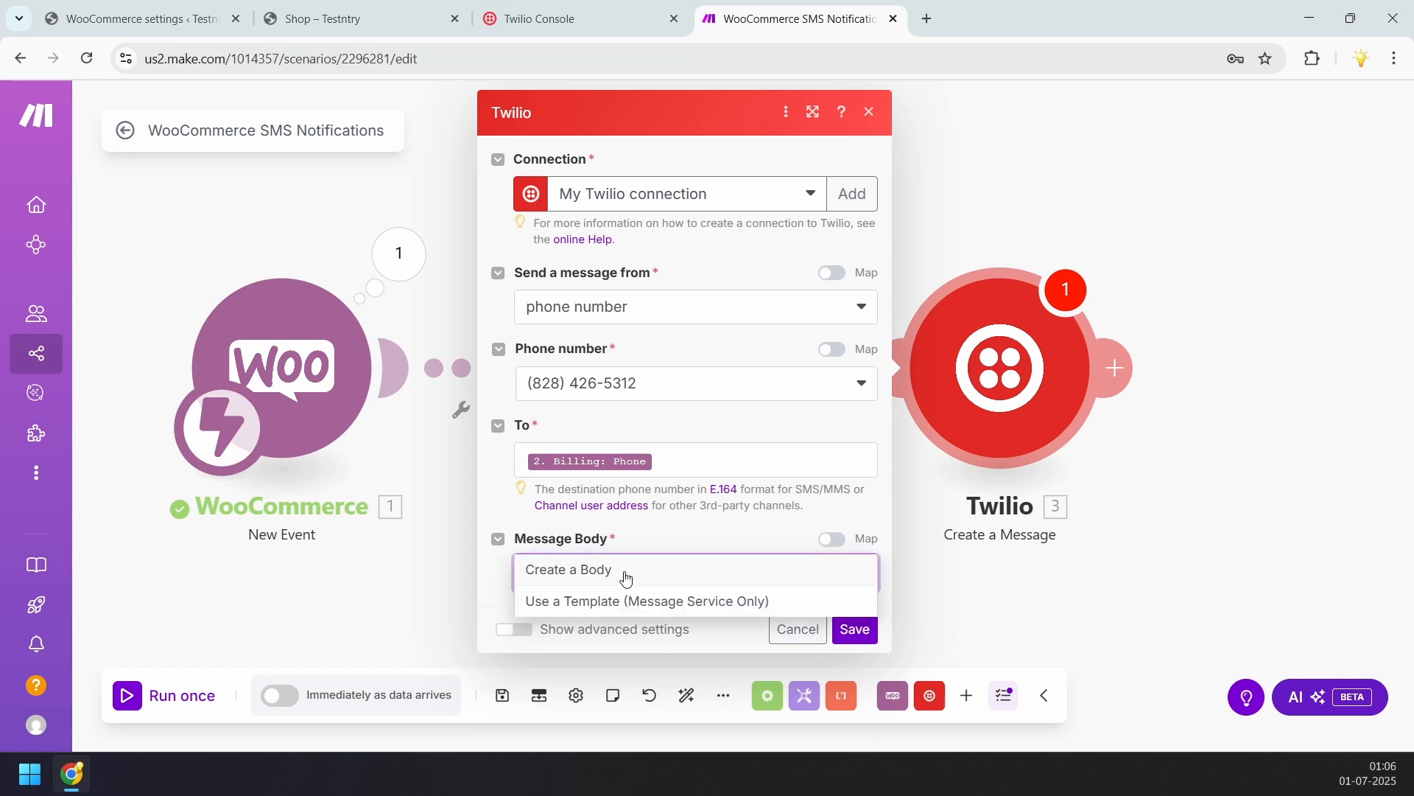
left_click(626, 579)
scroll(818, 565, "down", 1)
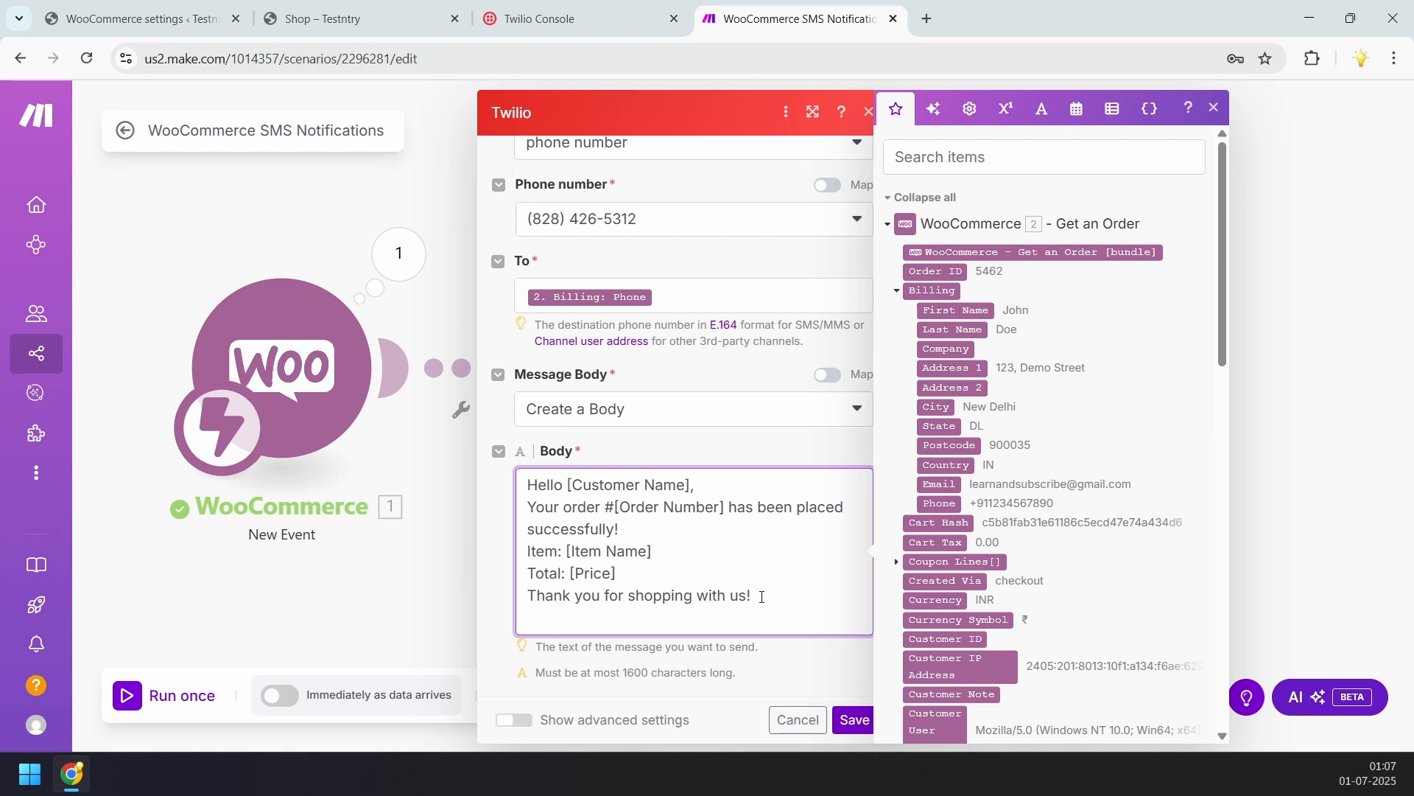
Replace the [Customer Name] and [Order Number] placeholders in the body with the Billing: First Name and Order ID fields.
left_click_drag(691, 486, 569, 485)
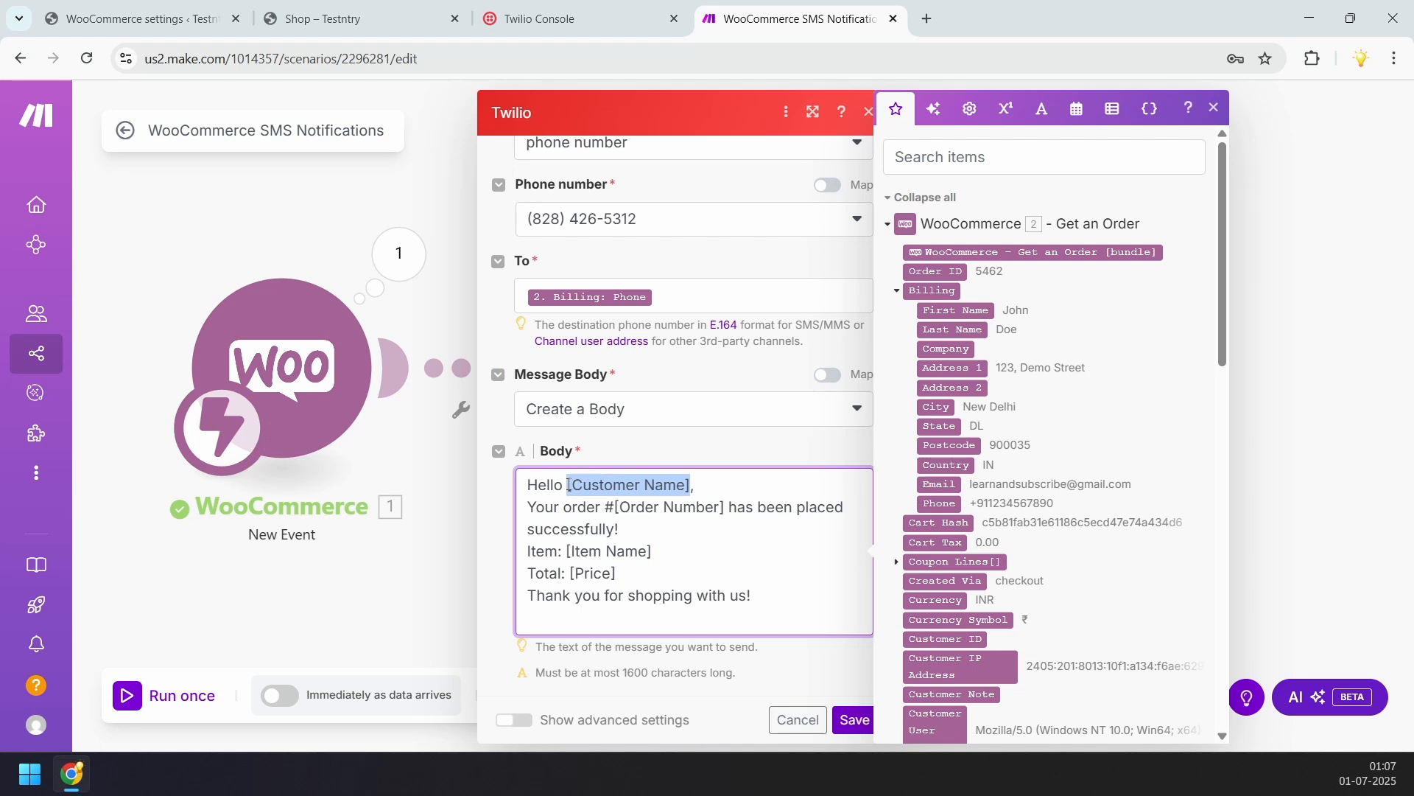
key("BackSpace")
scroll(1030, 340, "down", 2)
scroll(1030, 340, "up", 2)
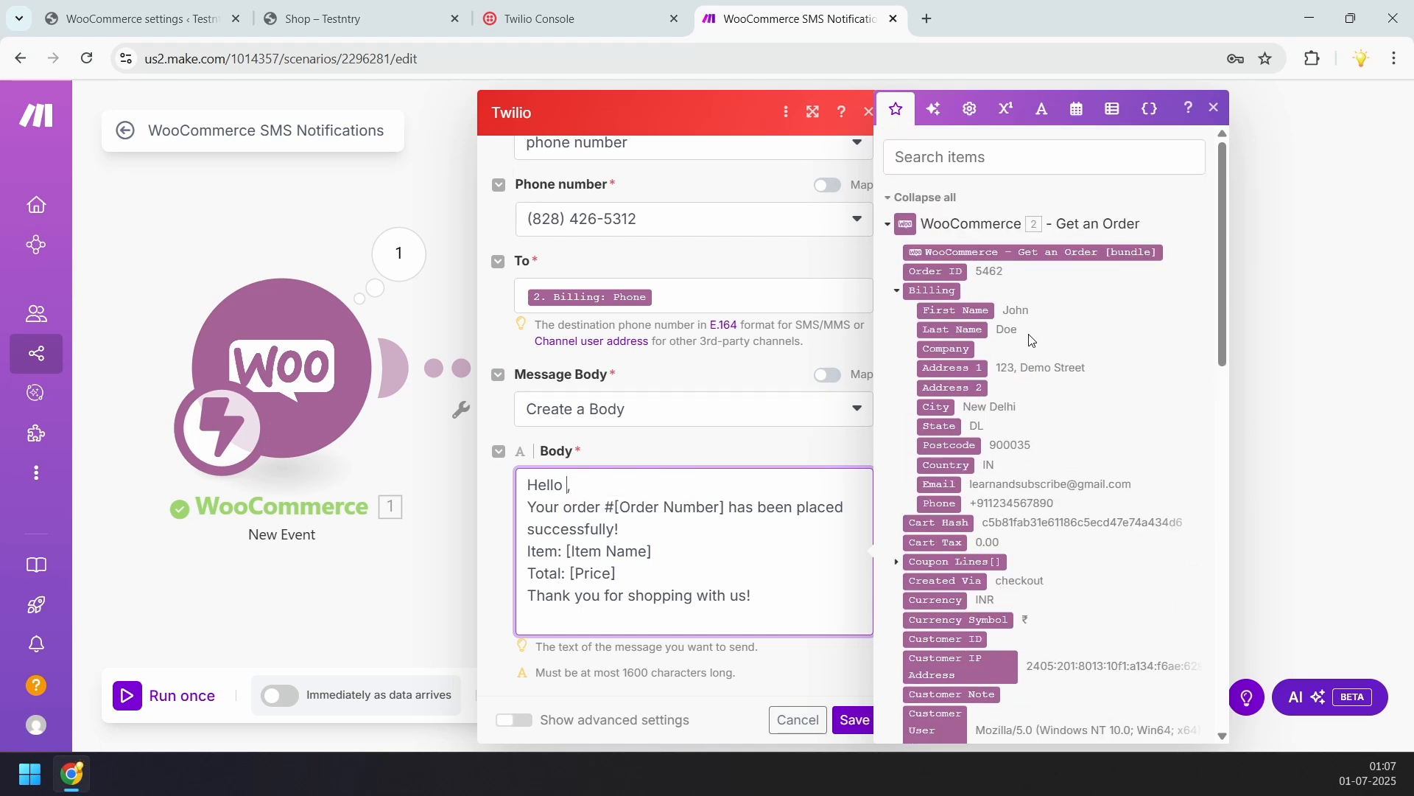
left_click(951, 310)
left_click_drag(725, 507, 618, 508)
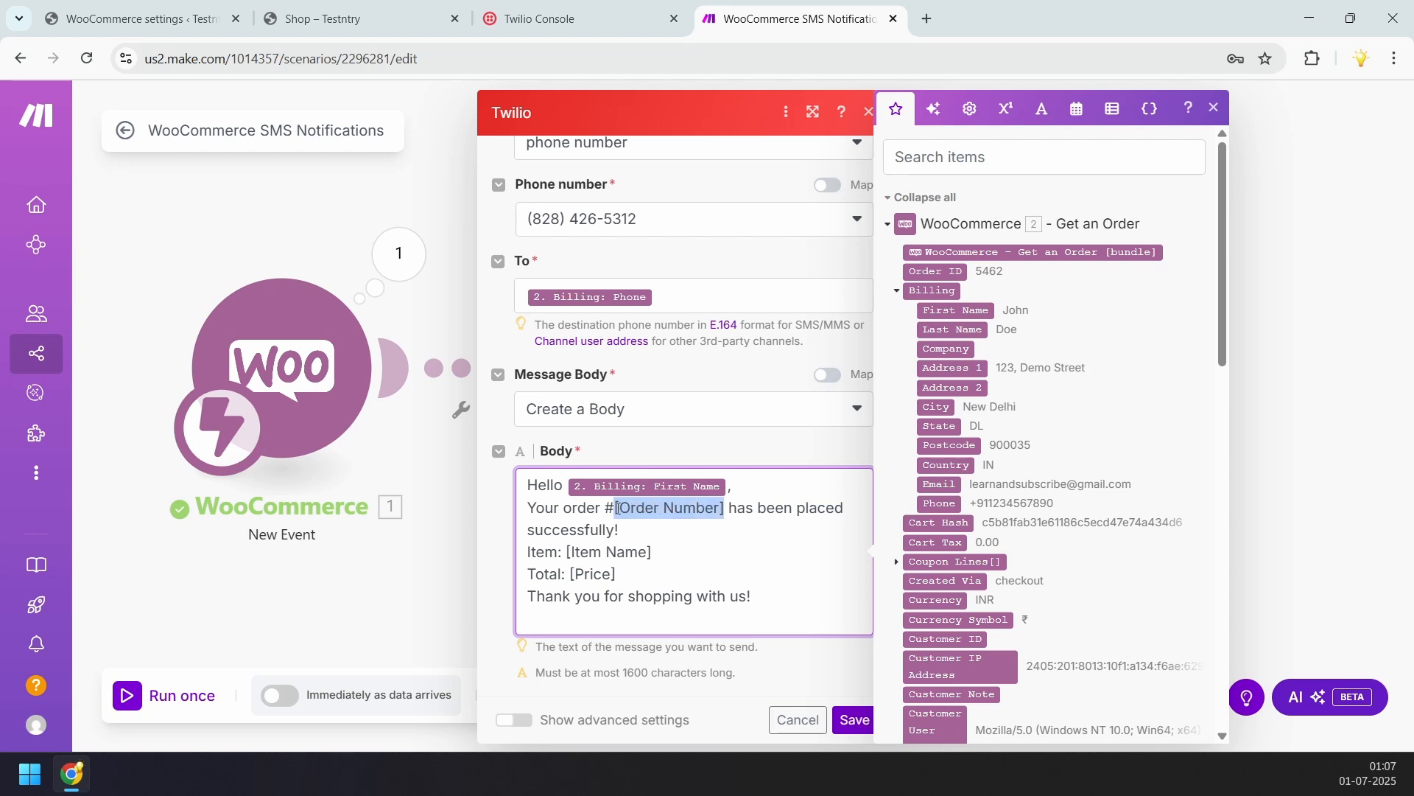
key("BackSpace")
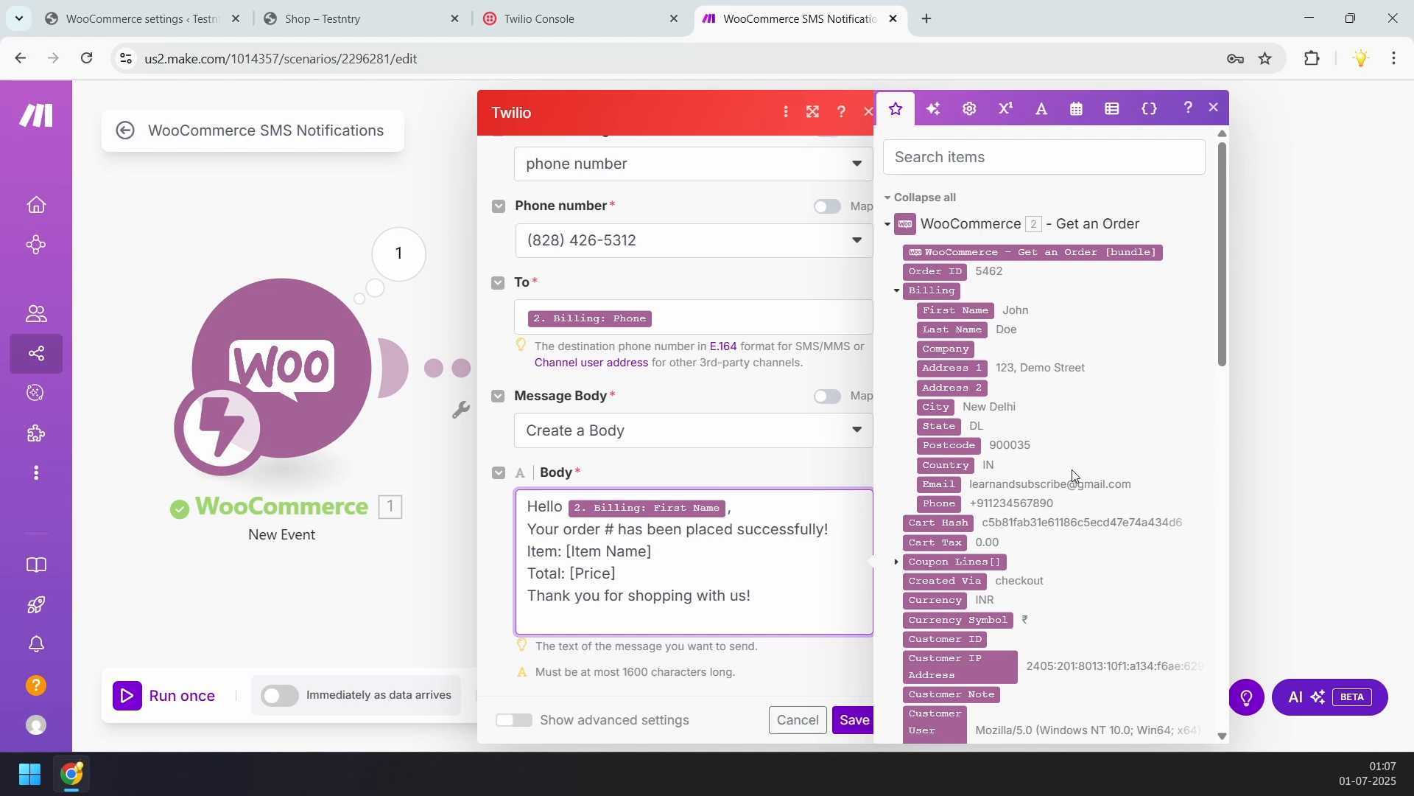
left_click(938, 272)
Search the mapping items for "item" and replace the [Item Name] placeholder with the Line Items Name field.
left_click(695, 568)
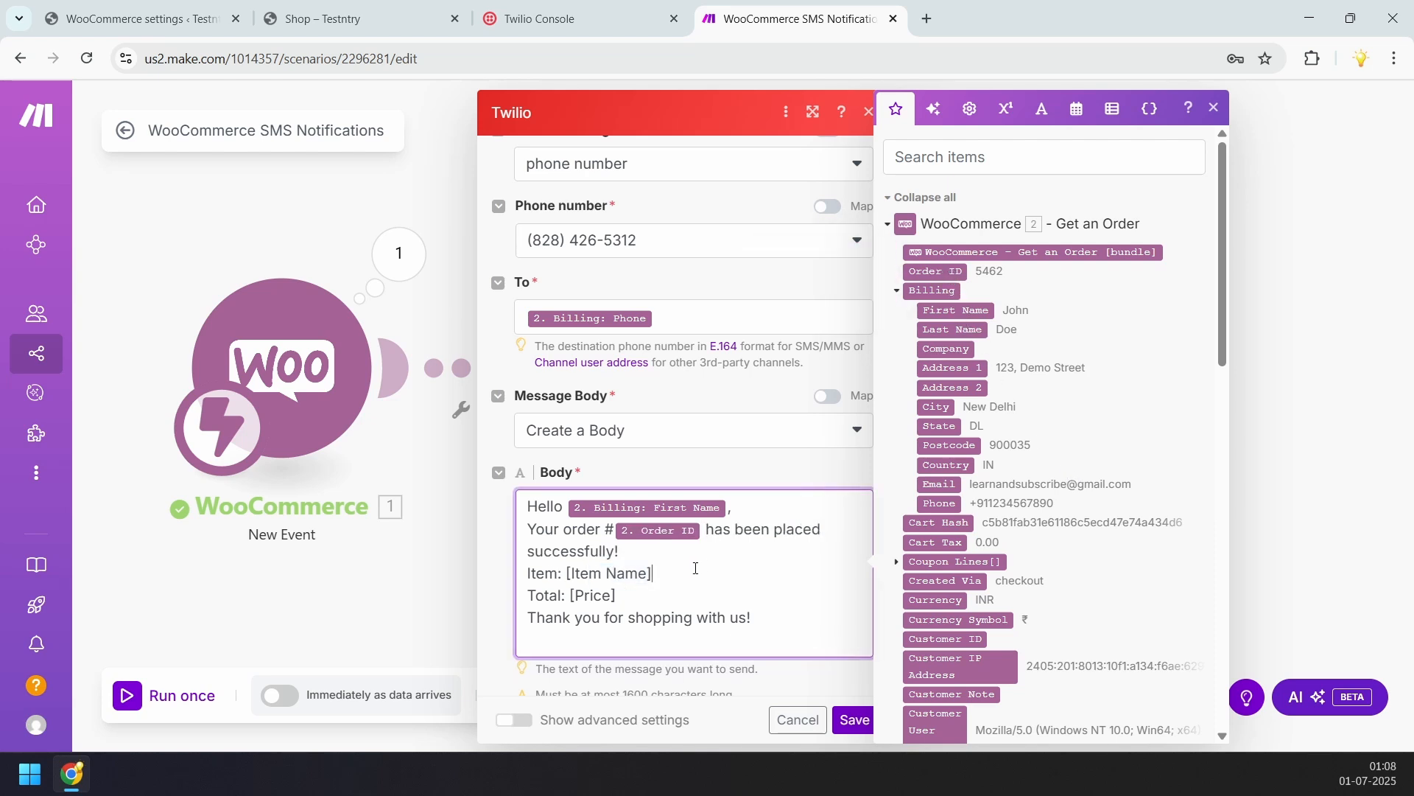
left_click_drag(658, 573, 567, 573)
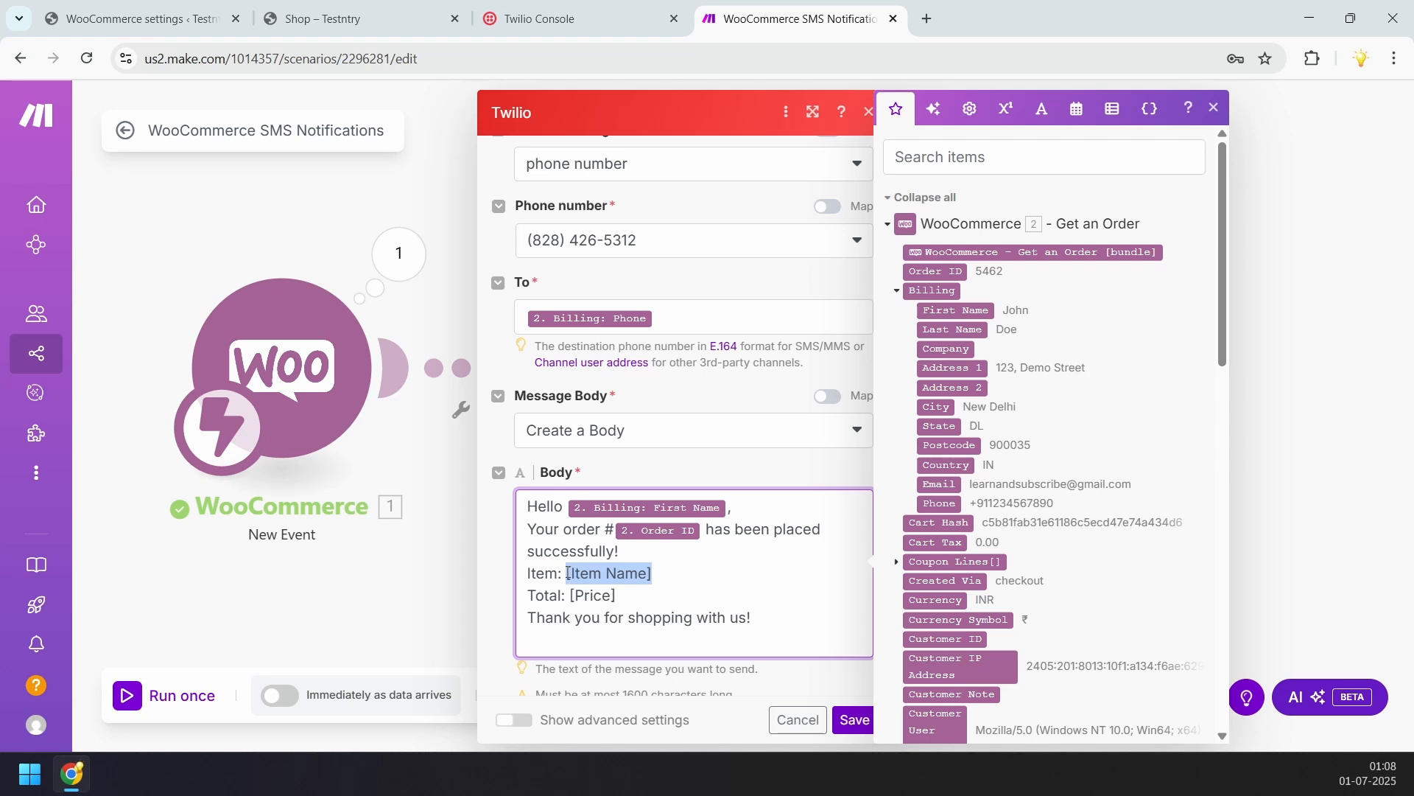
key("BackSpace")
left_click(1003, 159)
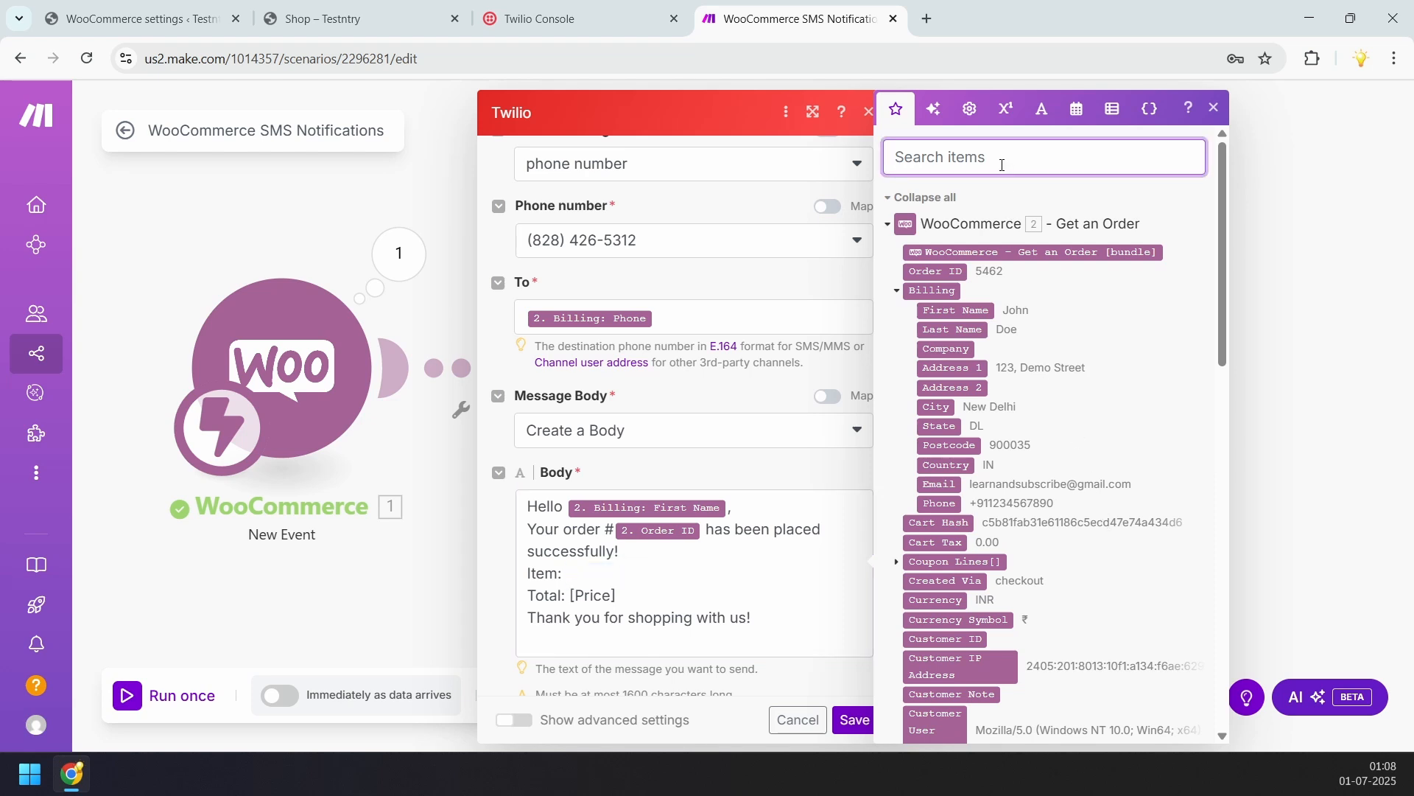
type("item")
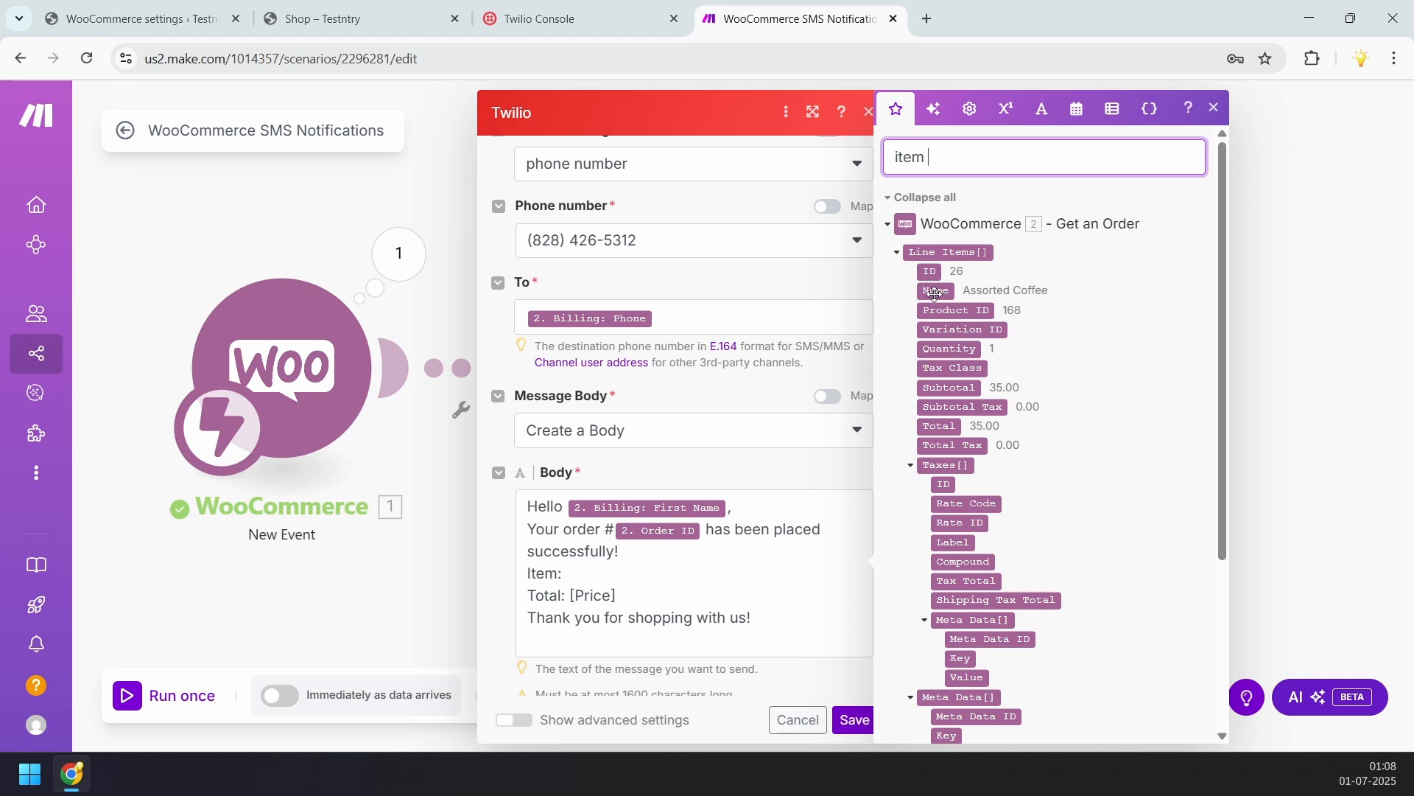
left_click(946, 292)
Replace the [Price] placeholder with the Line Items Total field and save the Twilio module settings.
left_click_drag(616, 597, 573, 597)
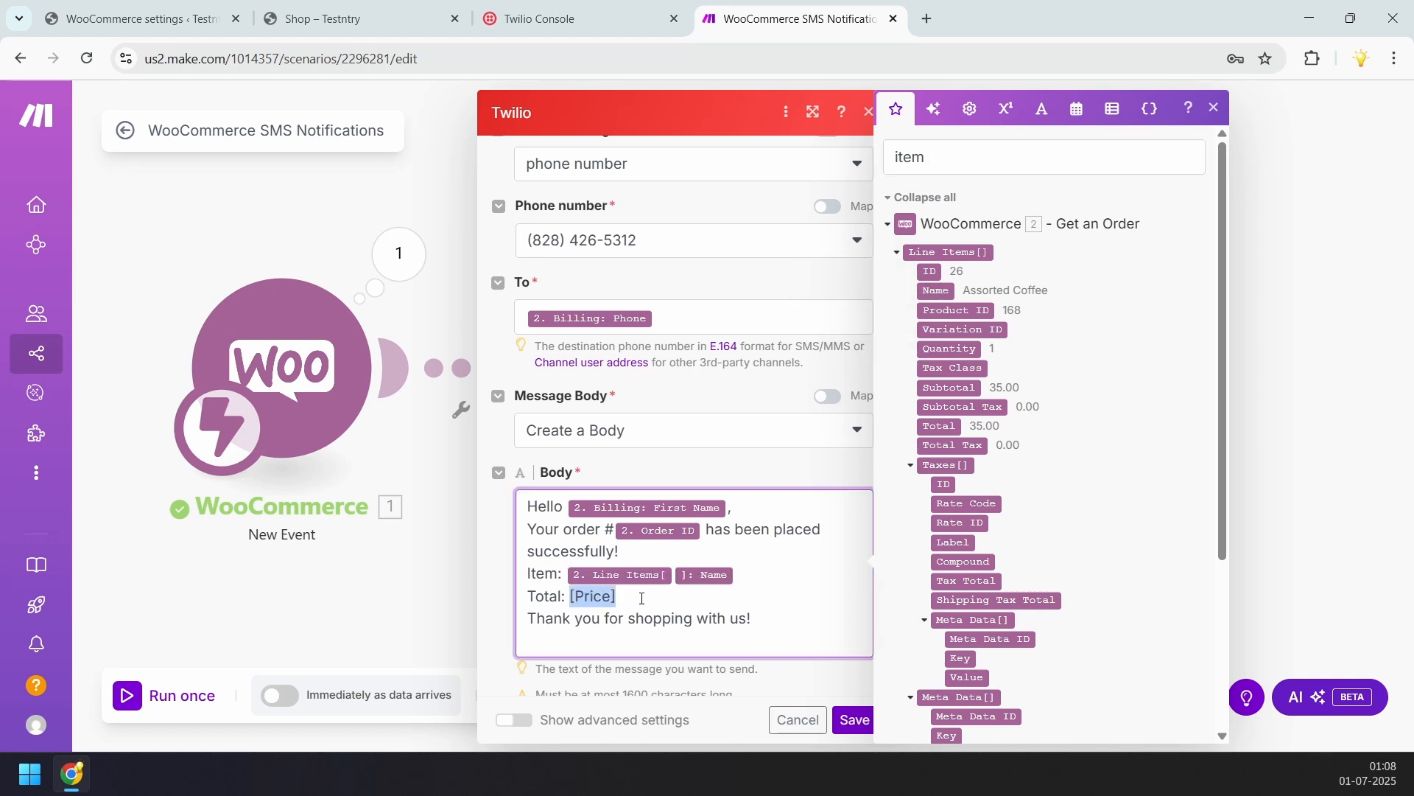
key("BackSpace")
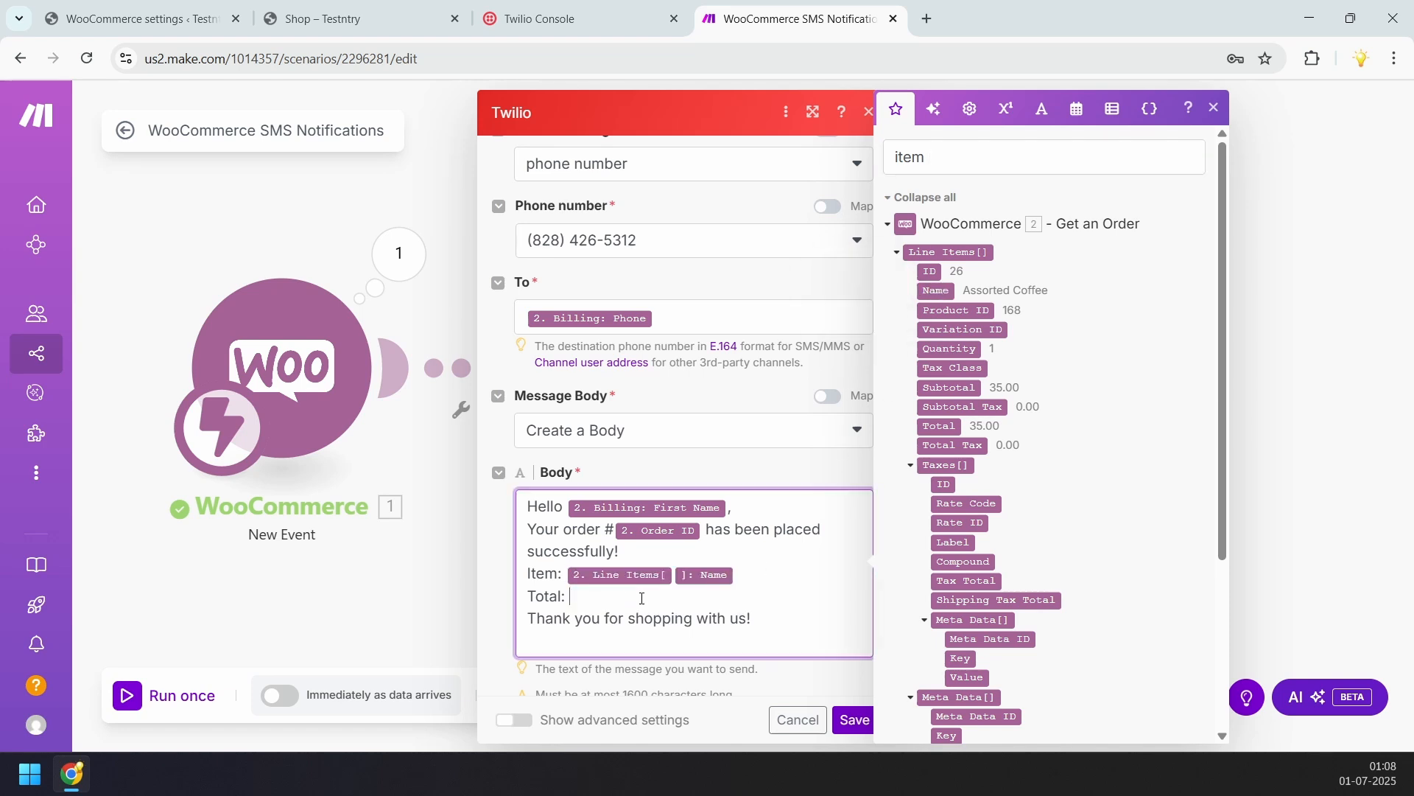
left_click(940, 426)
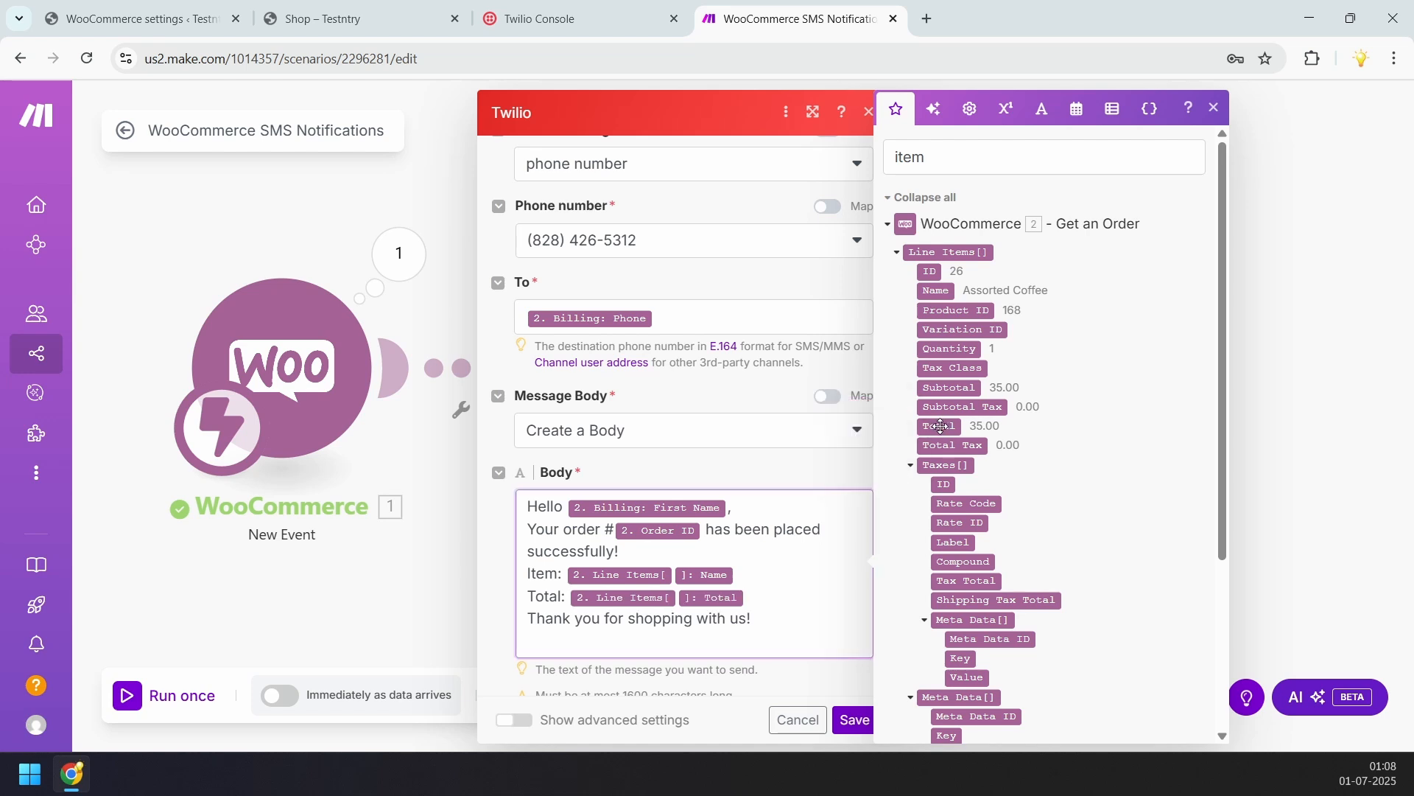
left_click(852, 720)
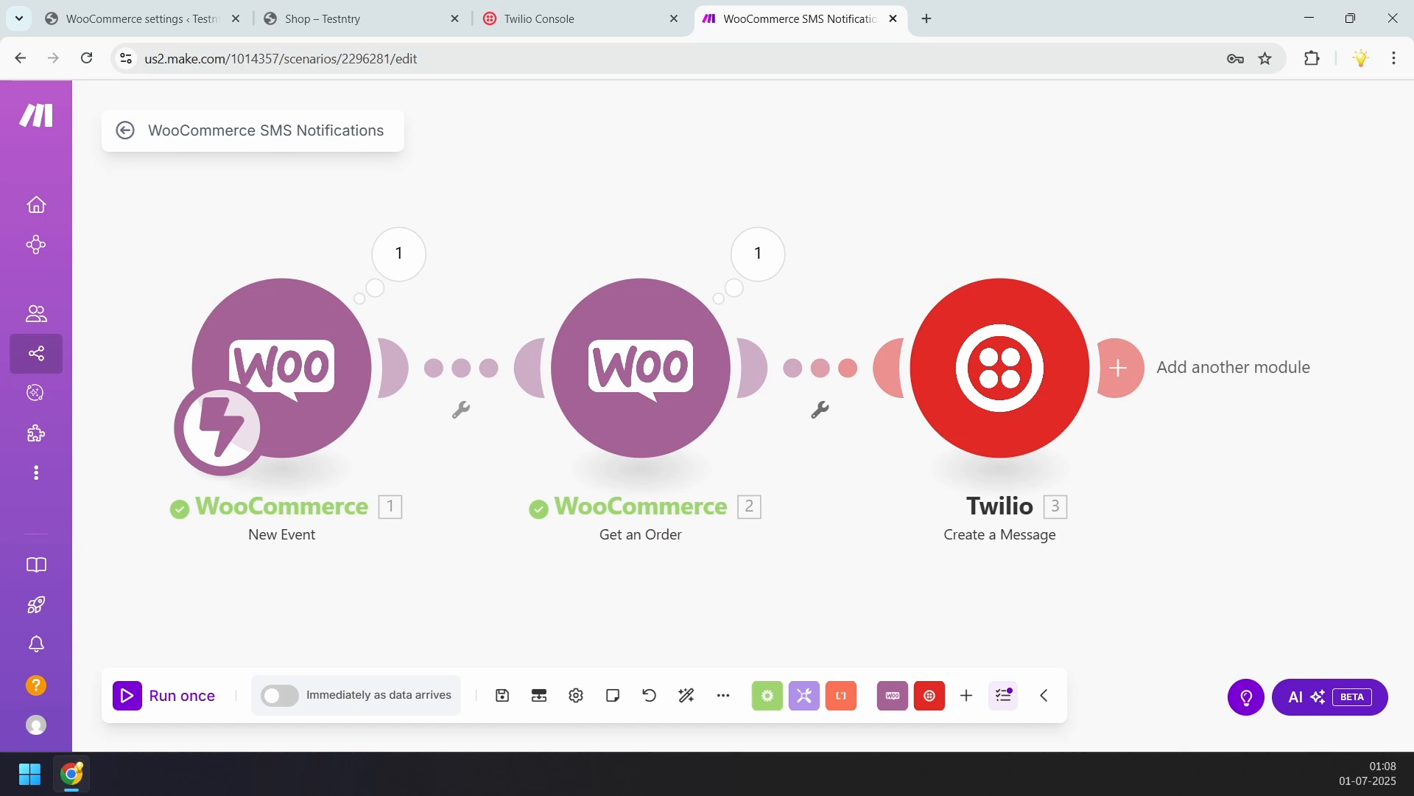
Save the scenario and activate it with the schedule set to run Immediately.
left_click(502, 695)
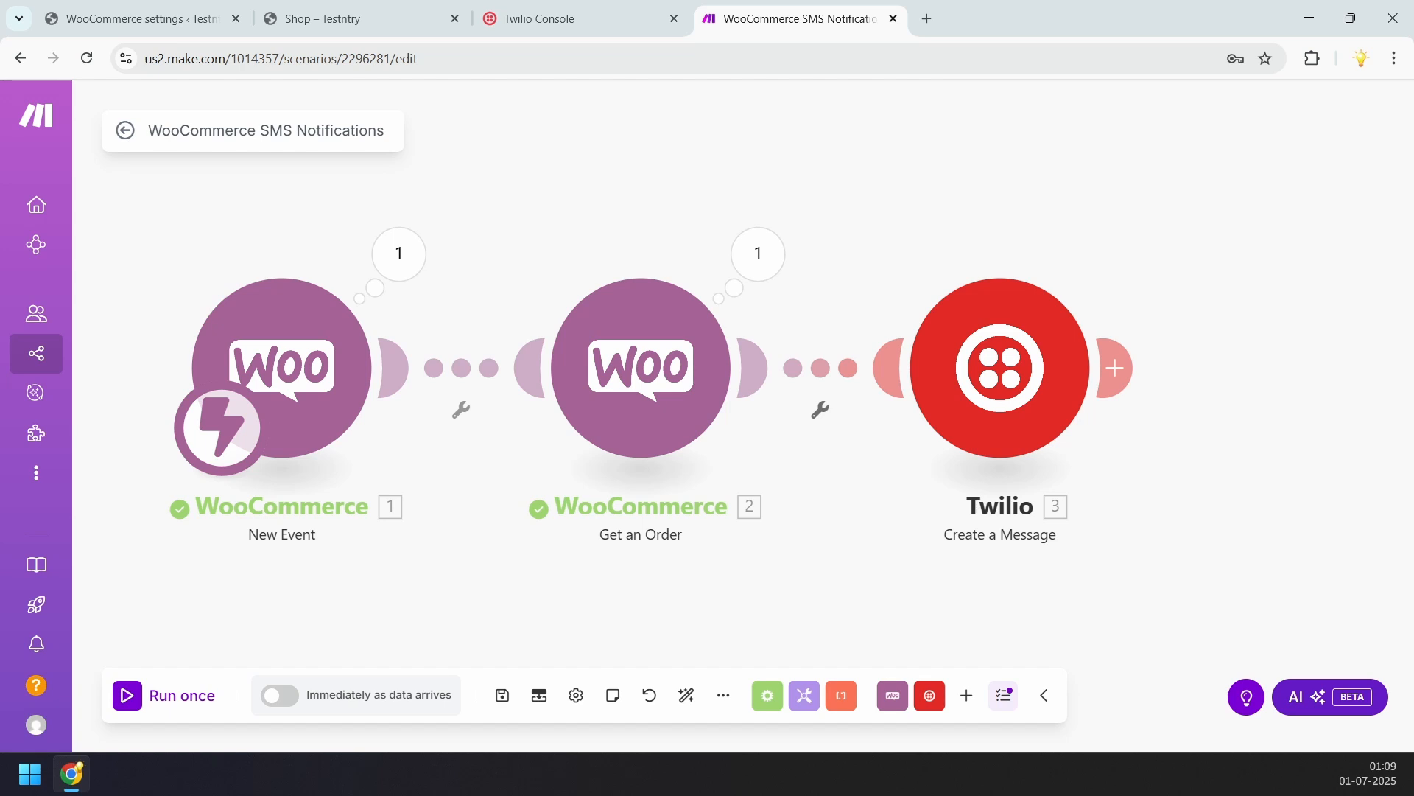
left_click(280, 695)
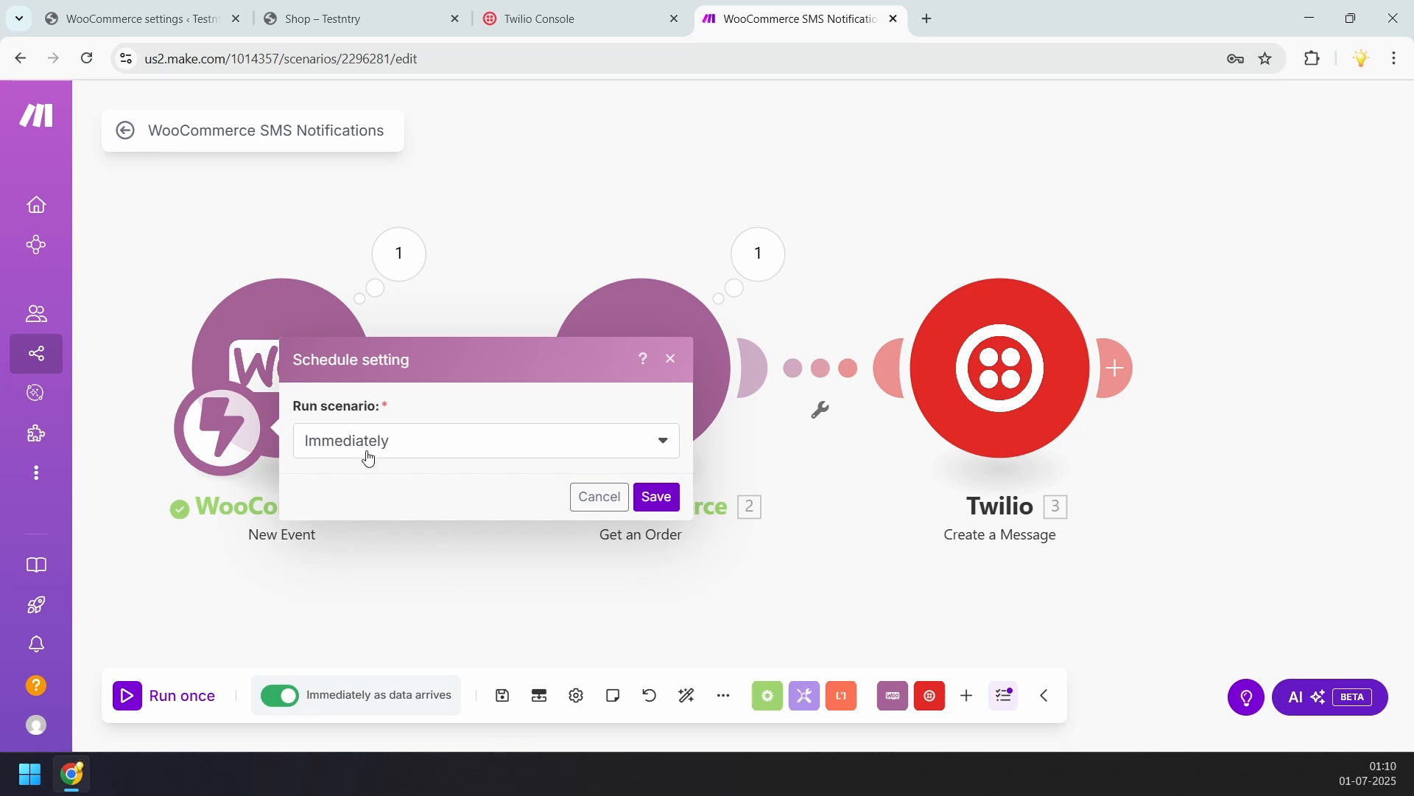
left_click(655, 498)
Switch to the Testntry store, add one Natural Extracted Edible Oil to the cart and proceed to checkout.
left_click(99, 356)
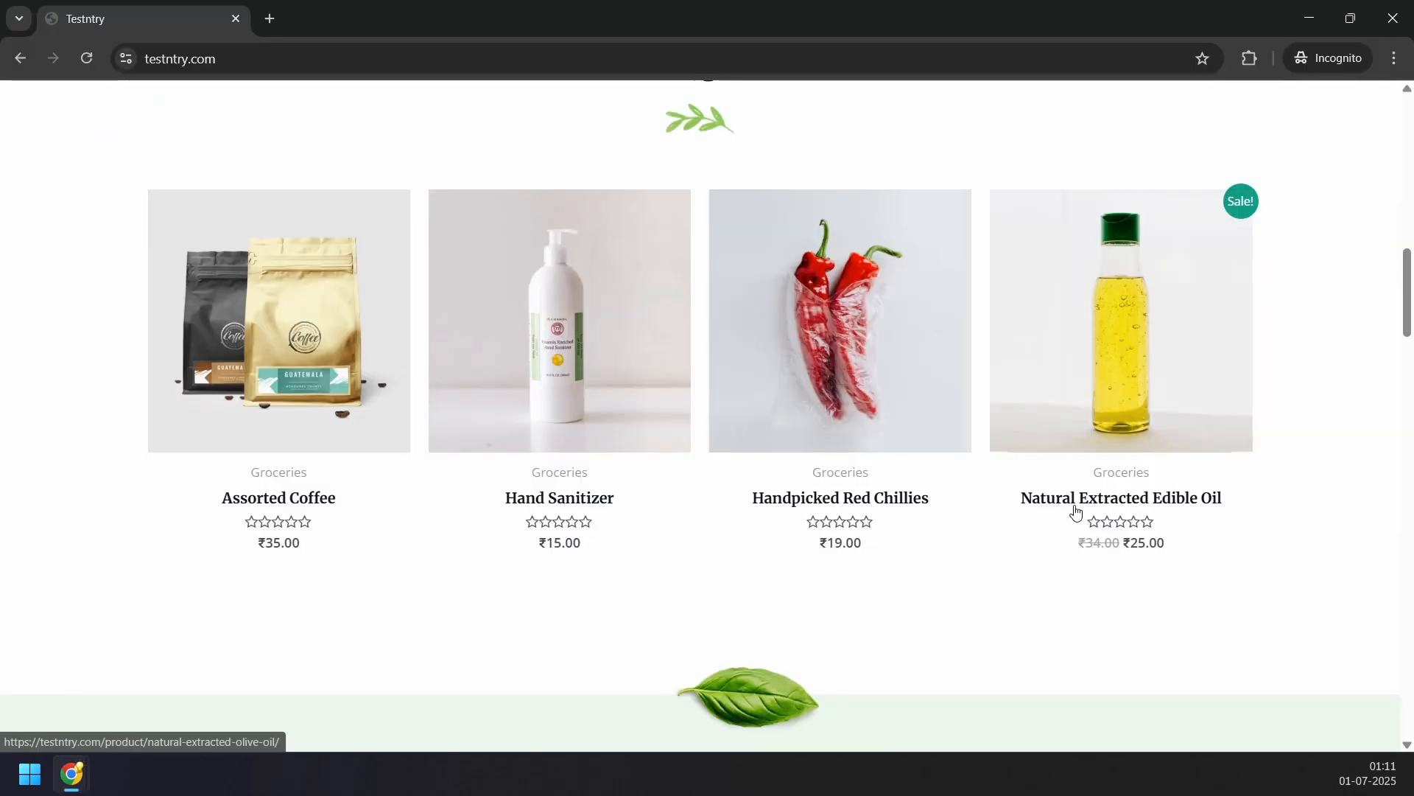
left_click(1075, 507)
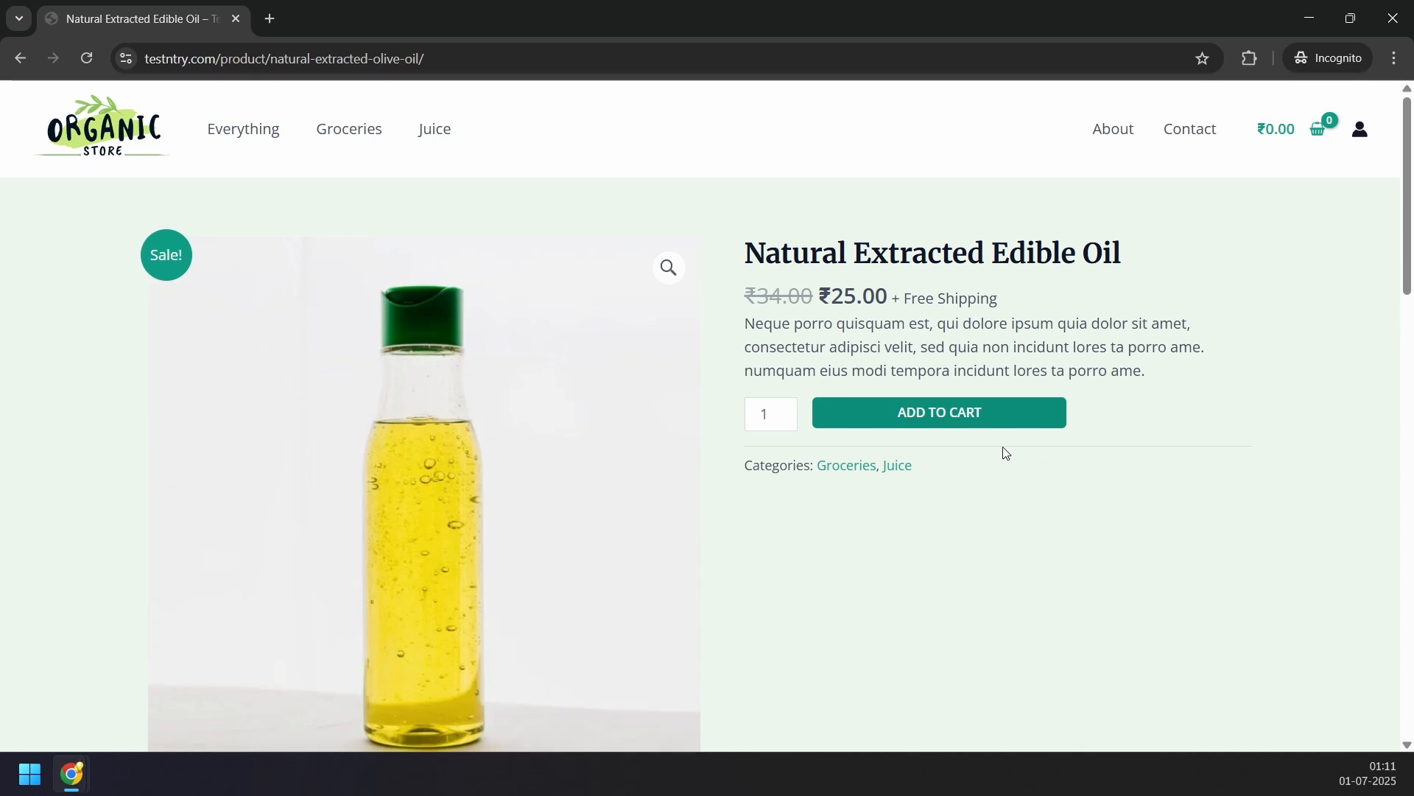
left_click(970, 428)
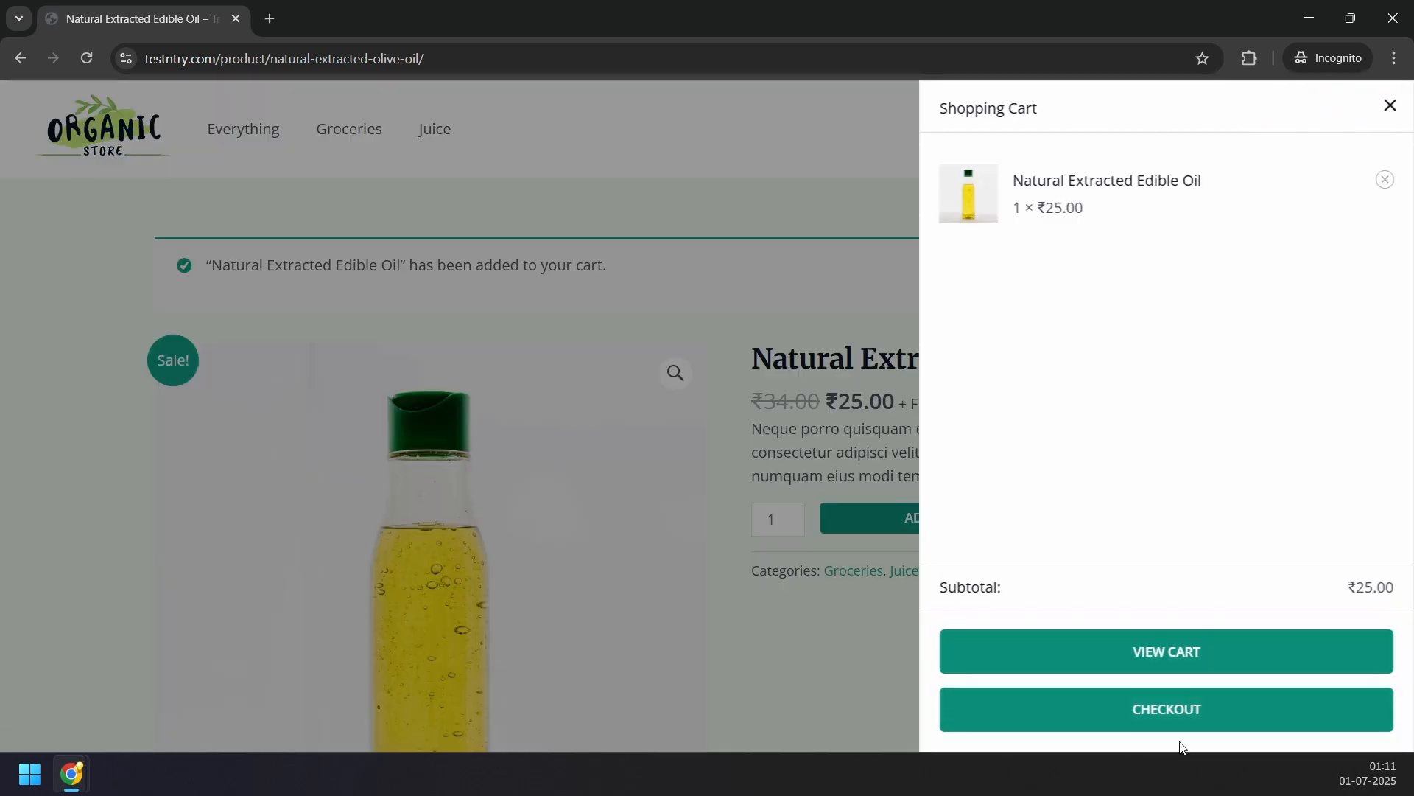
left_click(1183, 723)
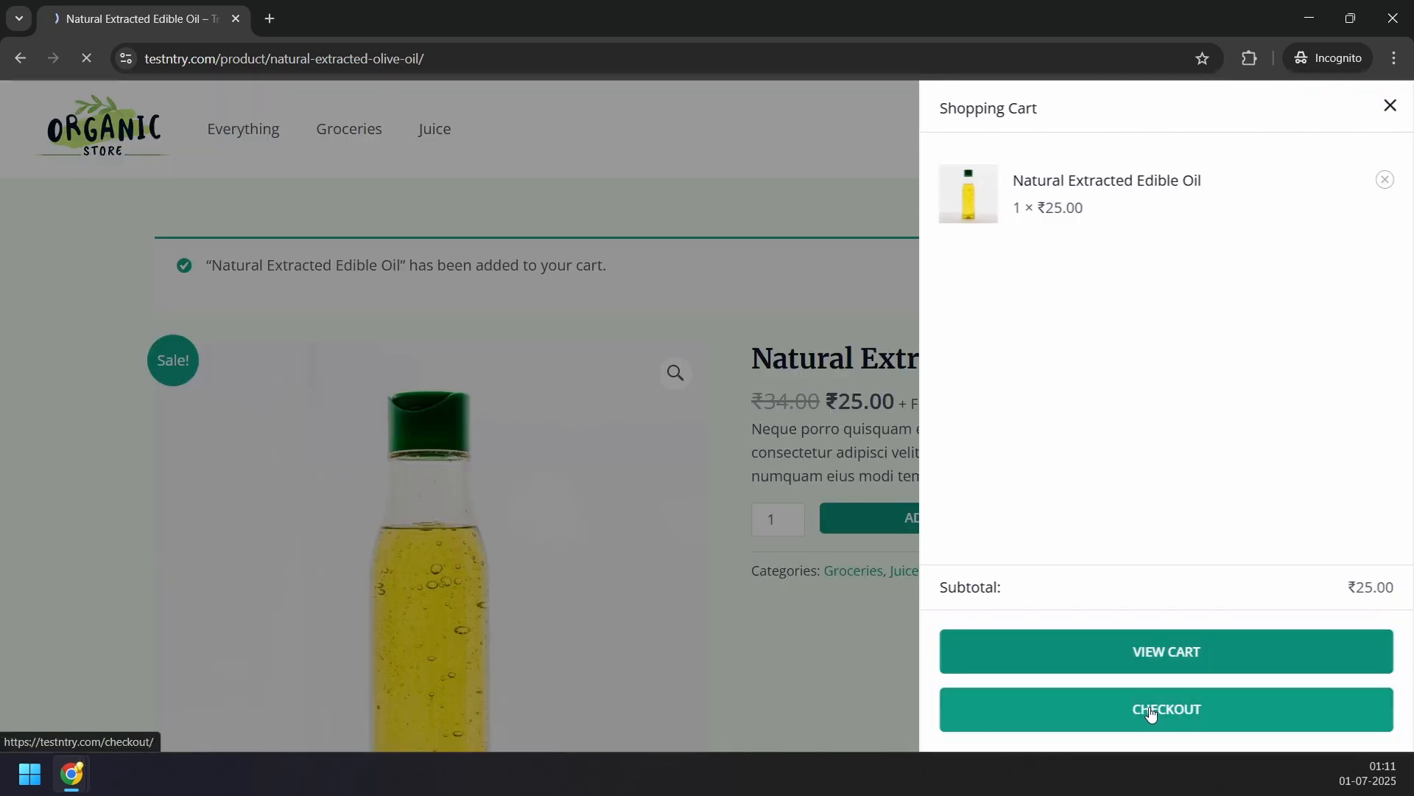
Enter the customer's first and last name in the billing details, leaving the company name empty and the country as India.
scroll(1149, 714, "down", 1)
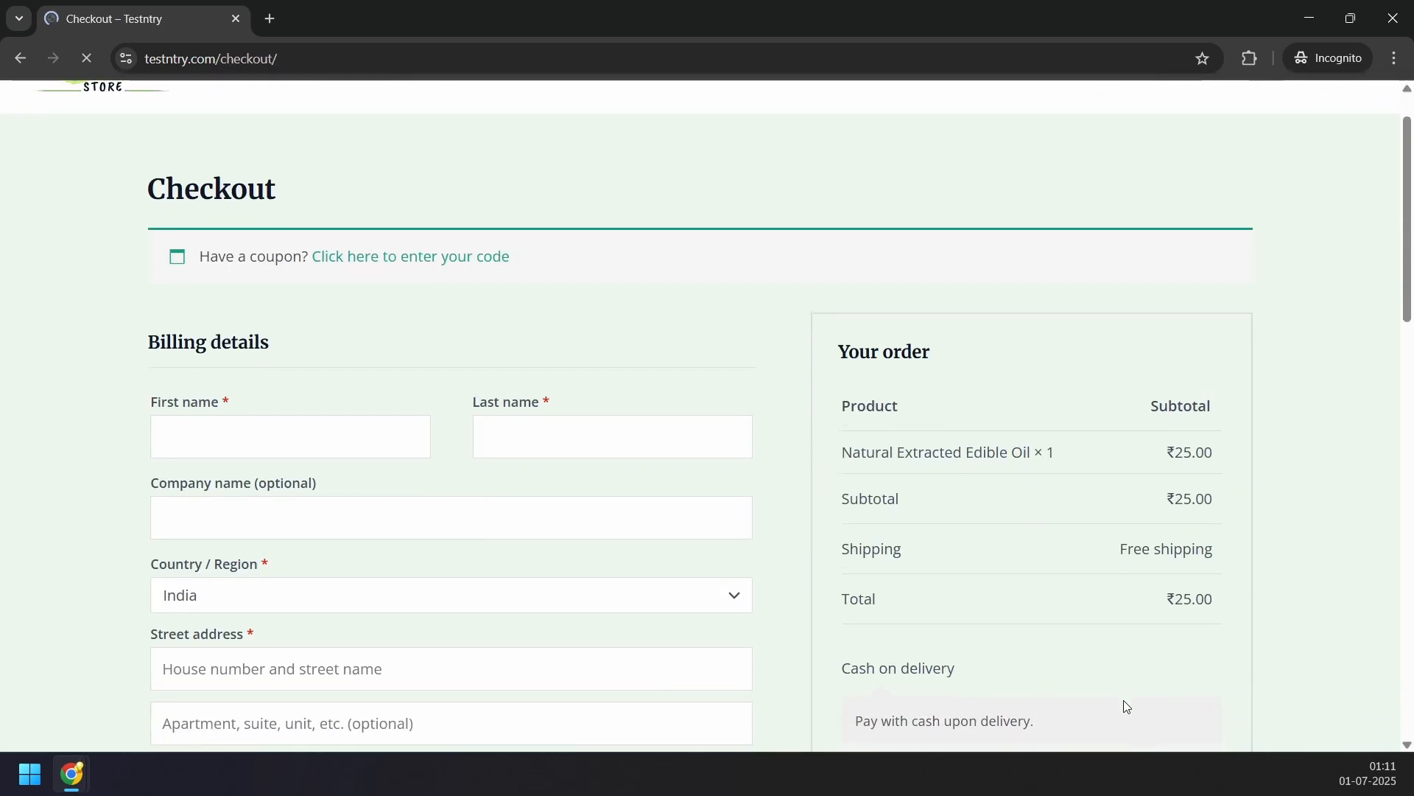
left_click(349, 442)
type("John")
key("Tab")
type("Doe")
key("Tab")
key("Tab")
key("Tab")
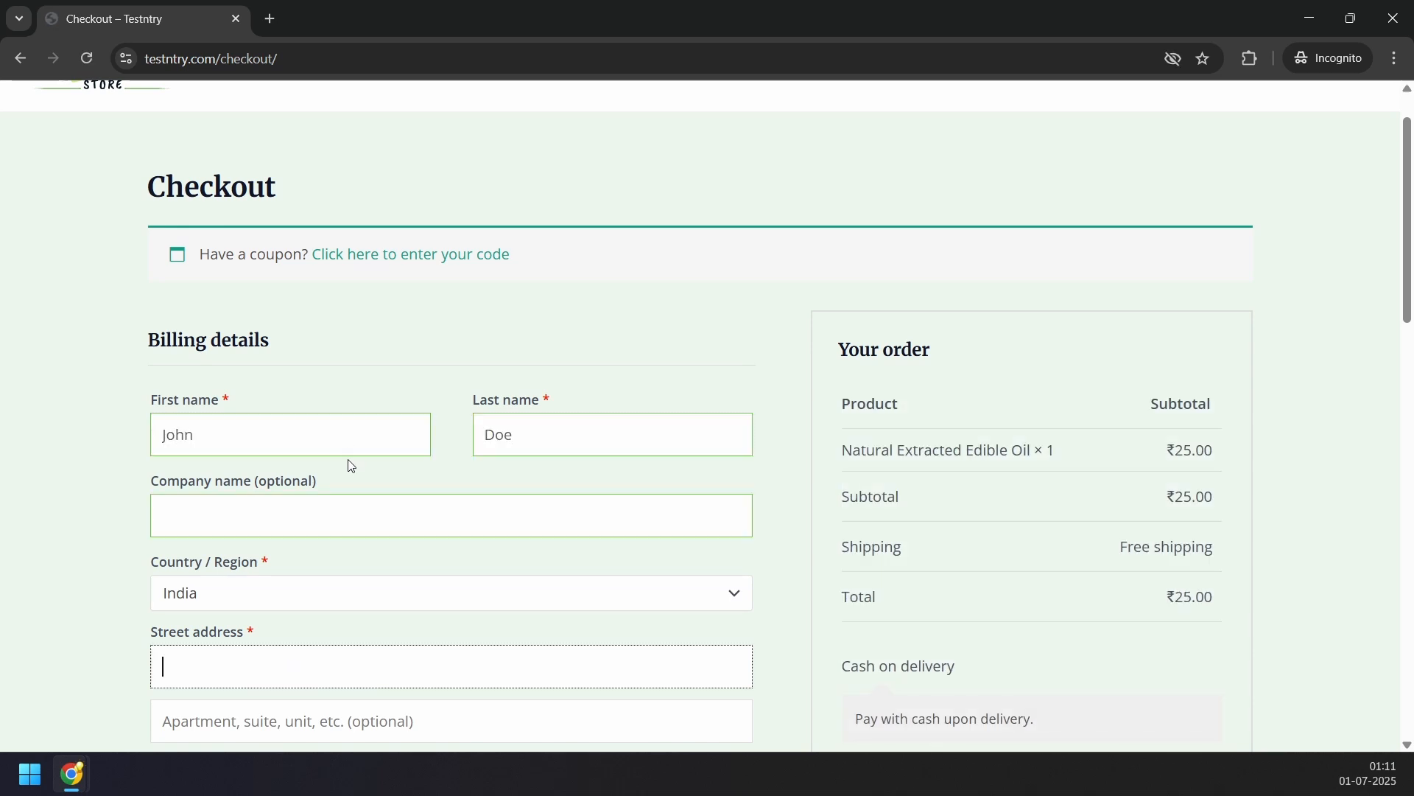
Fill in the customer's street address, city and postal code in the billing details.
type("123, Demo Street")
scroll(298, 625, "down", 2)
left_click(244, 631)
type("New")
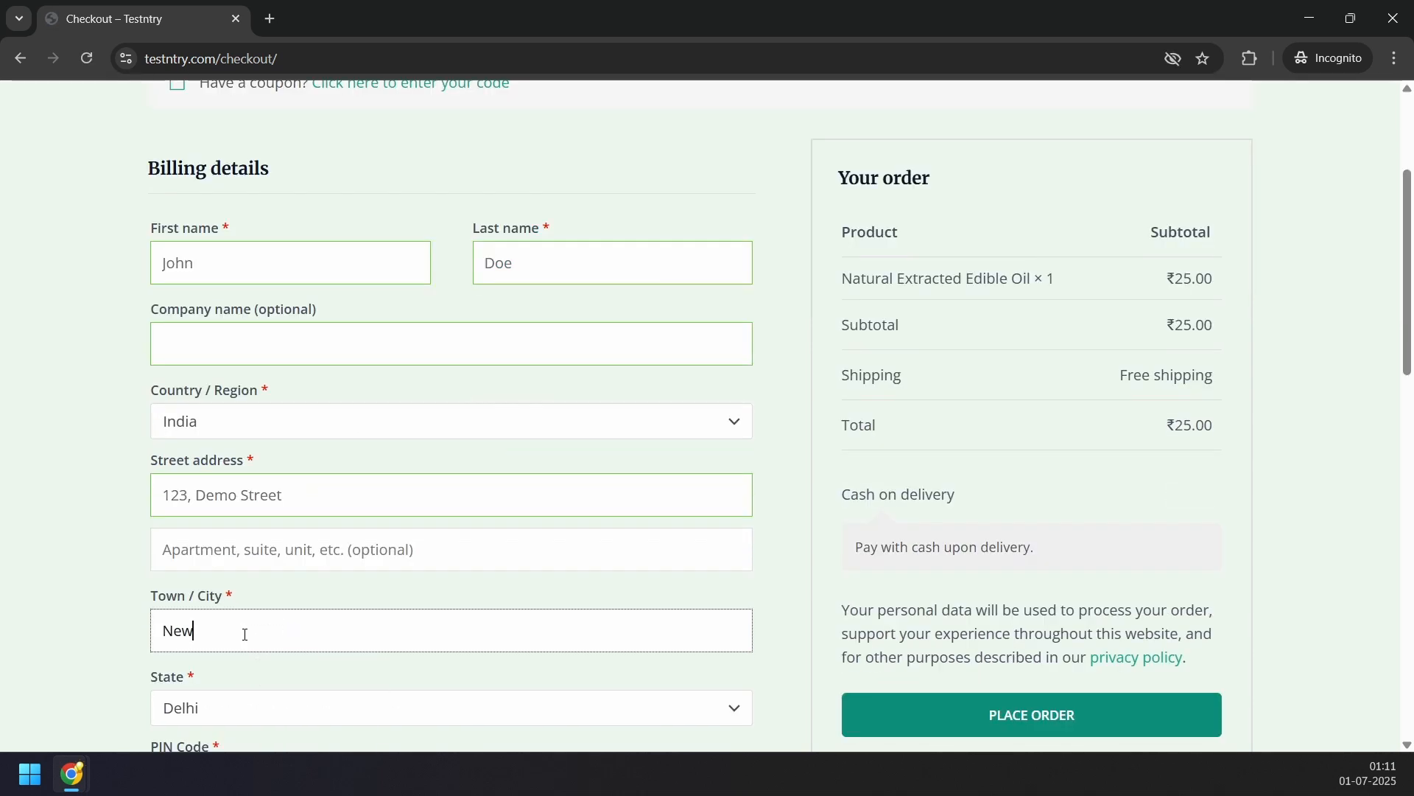
type(" Delhi")
scroll(243, 631, "down", 1)
left_click(226, 672)
type("900034")
Fill in the customer's phone number with country code and e-mail address, and place the order.
key("Tab")
type("+91")
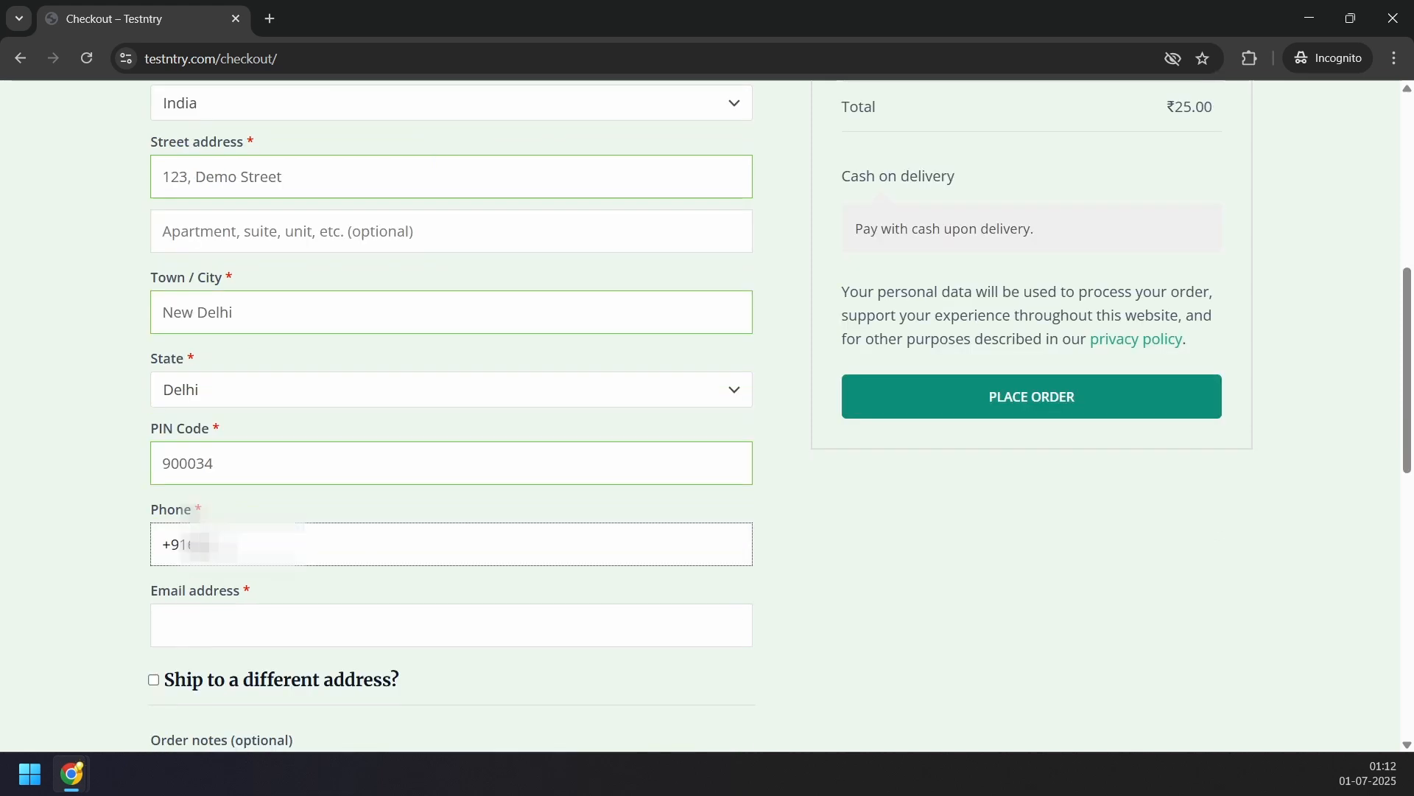
left_click(206, 615)
left_click(339, 677)
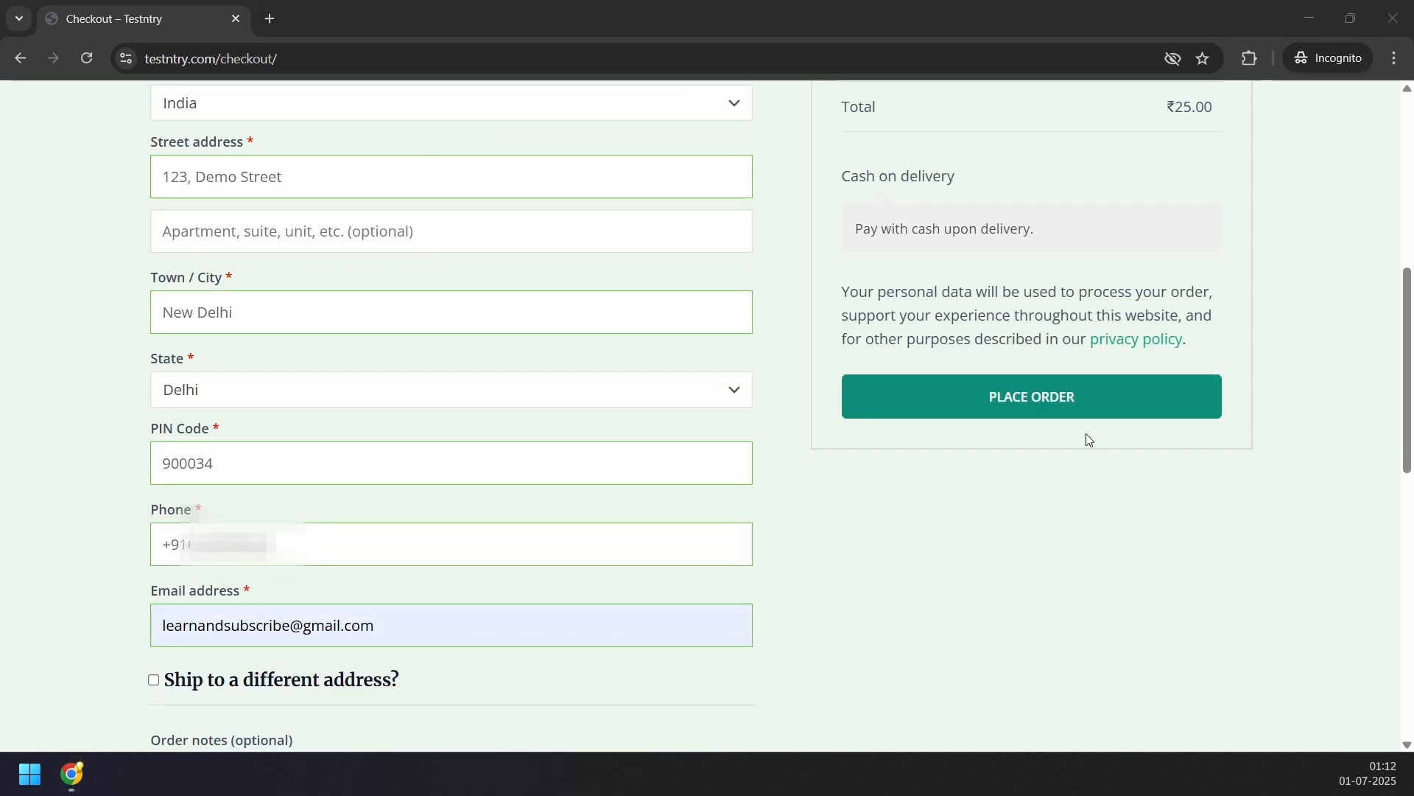
left_click(1068, 414)
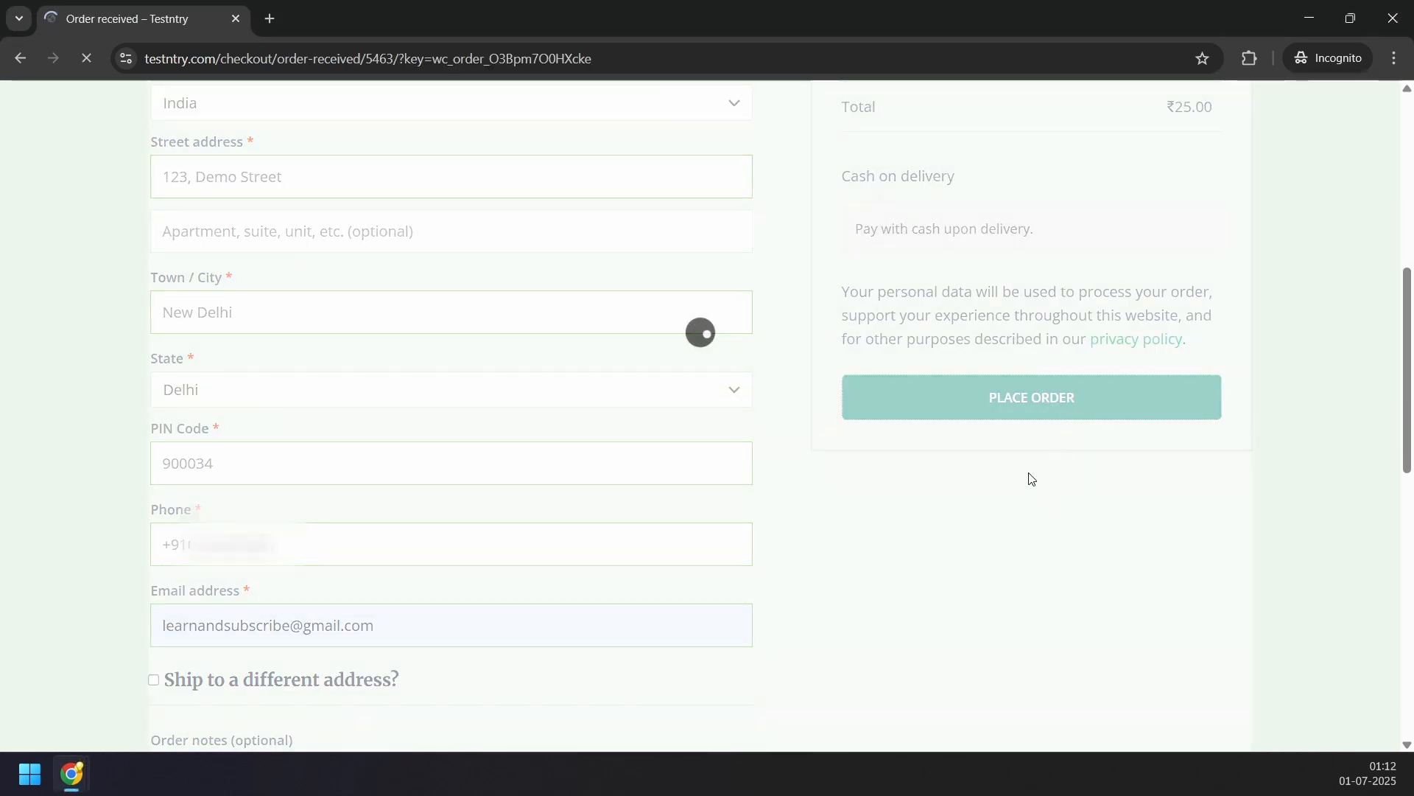